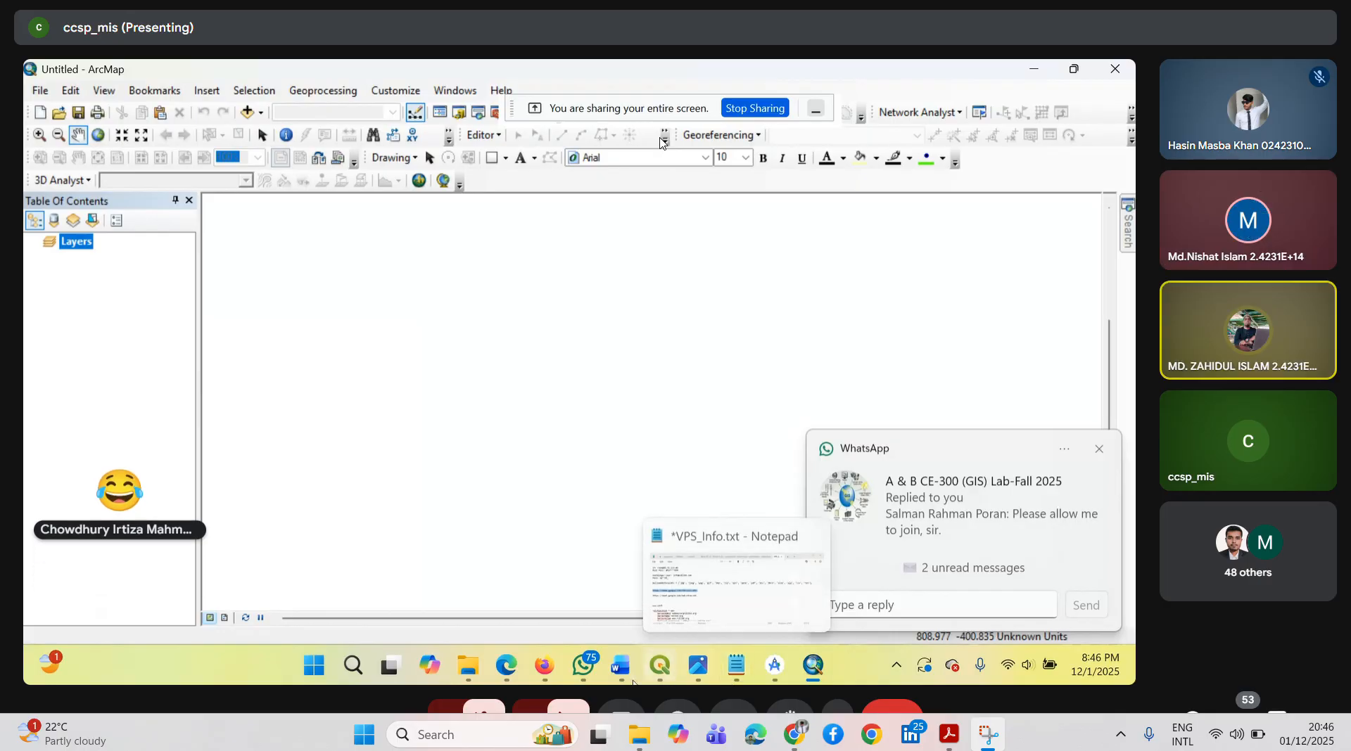
- Switch to the Google Meet call in Firefox and admit all participants waiting to join
mouse_move(628, 668)
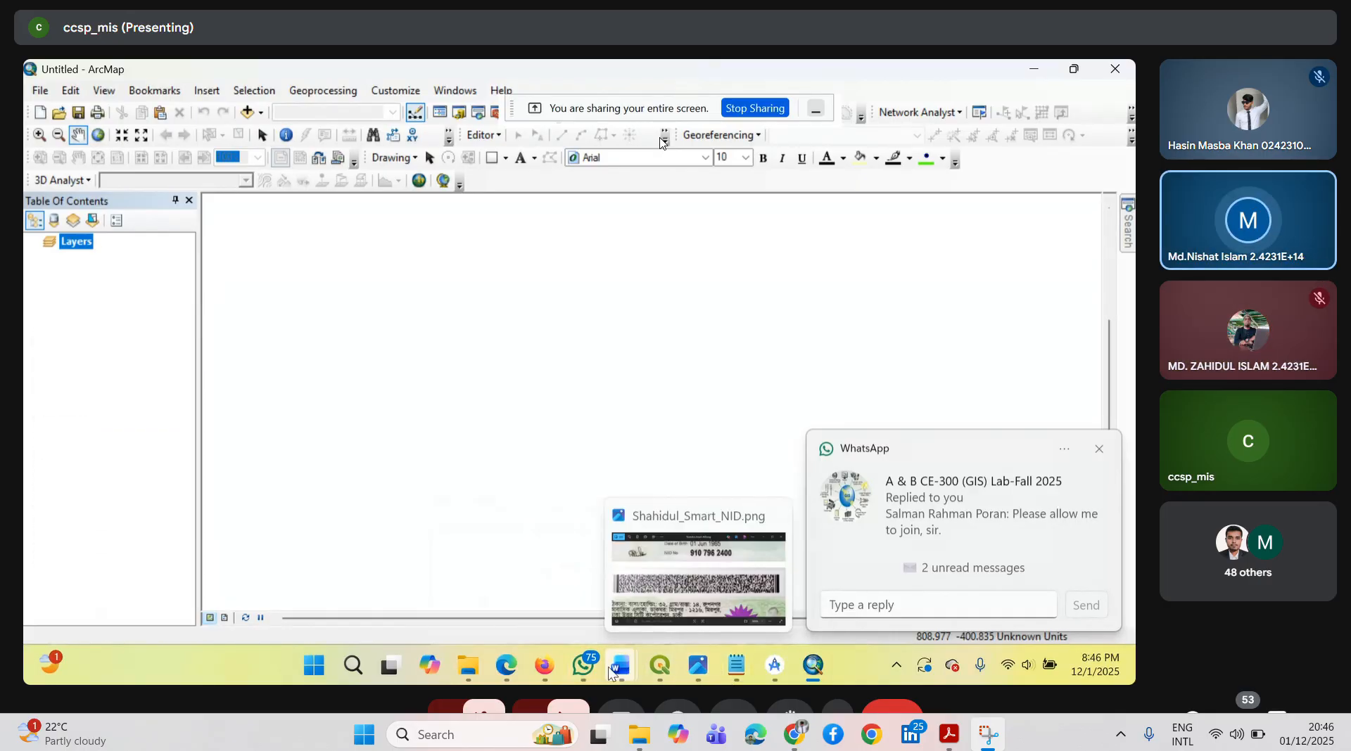
mouse_move(582, 671)
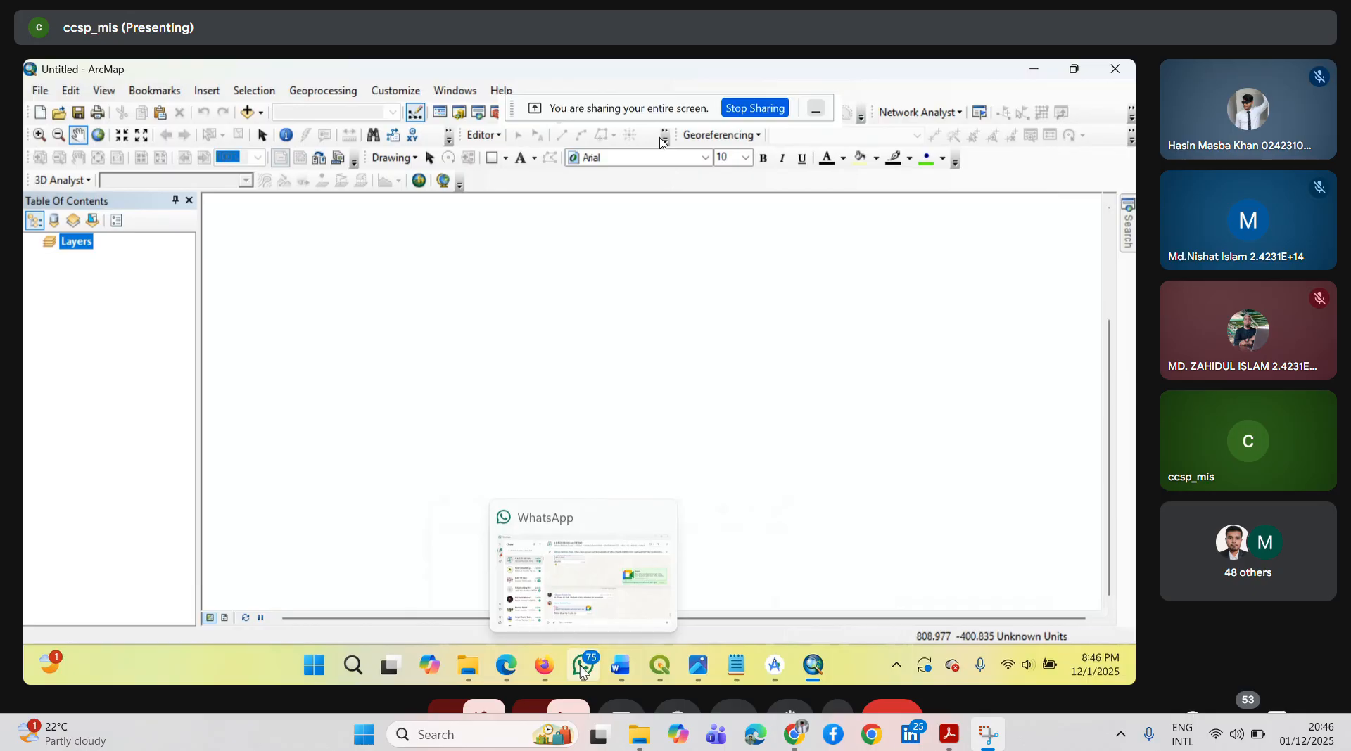
left_click(581, 671)
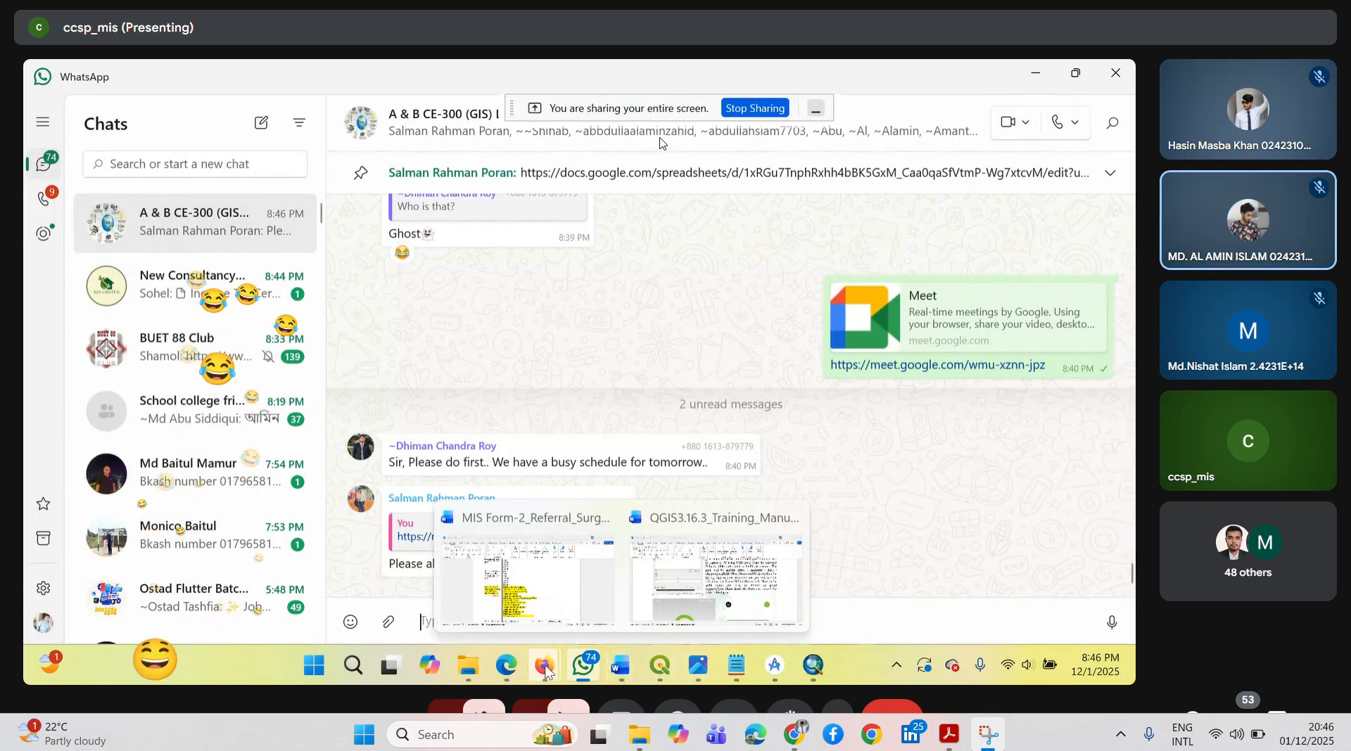
left_click(551, 582)
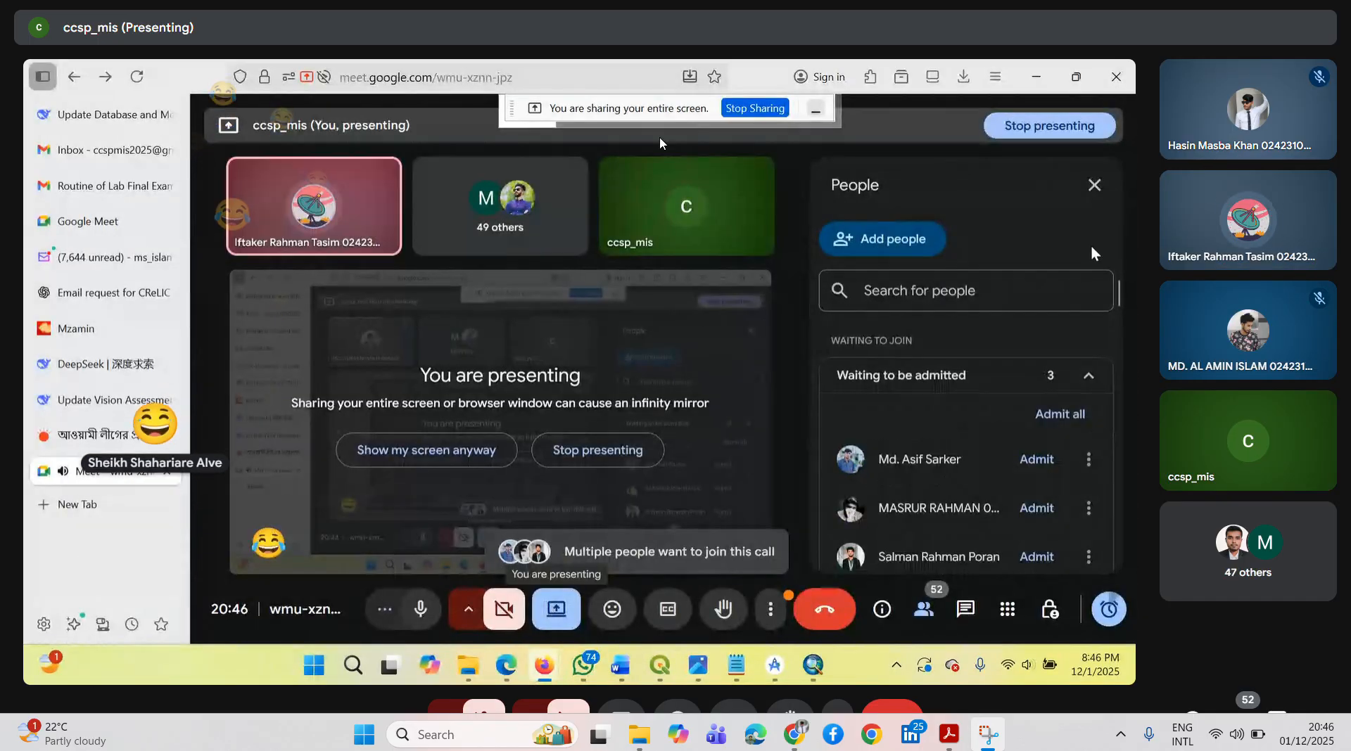
left_click(1058, 413)
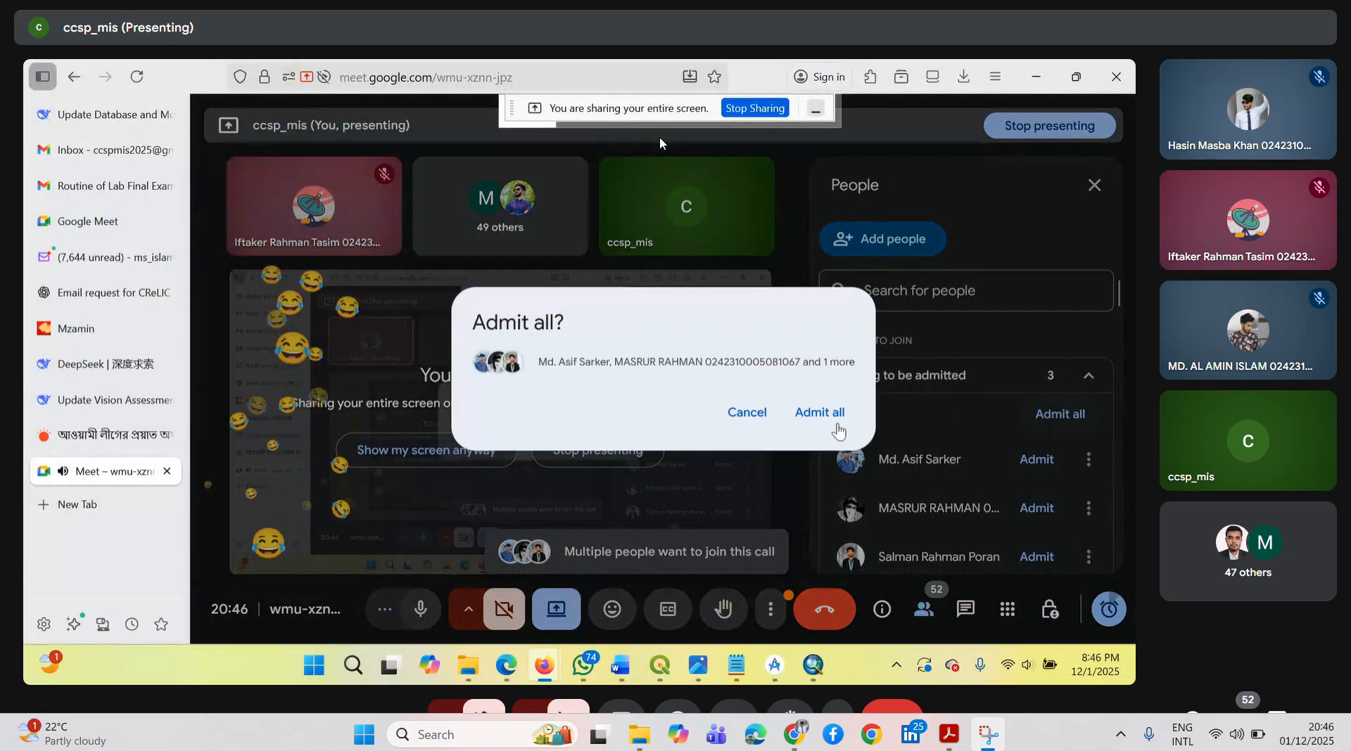
left_click(836, 422)
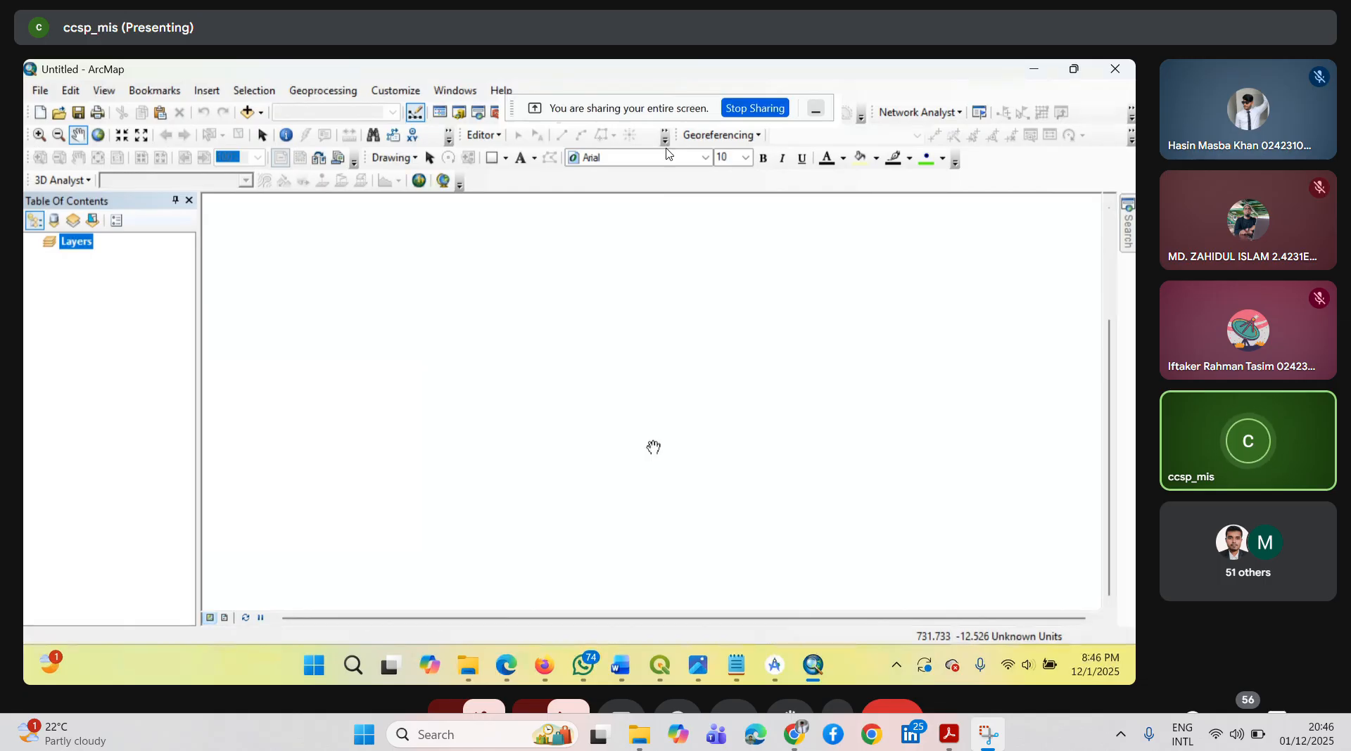
- Lower the computer's screen brightness slightly in the system quick settings
mouse_move(722, 258)
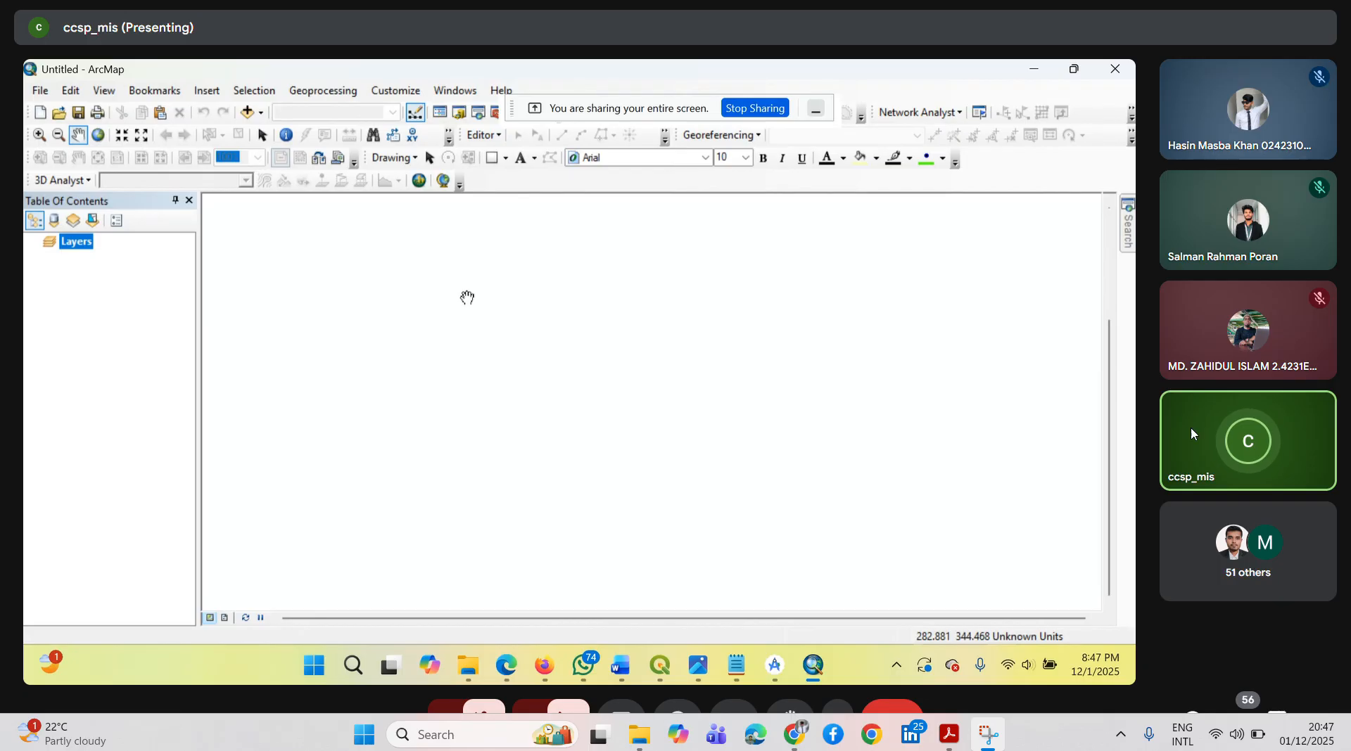
left_click(1239, 745)
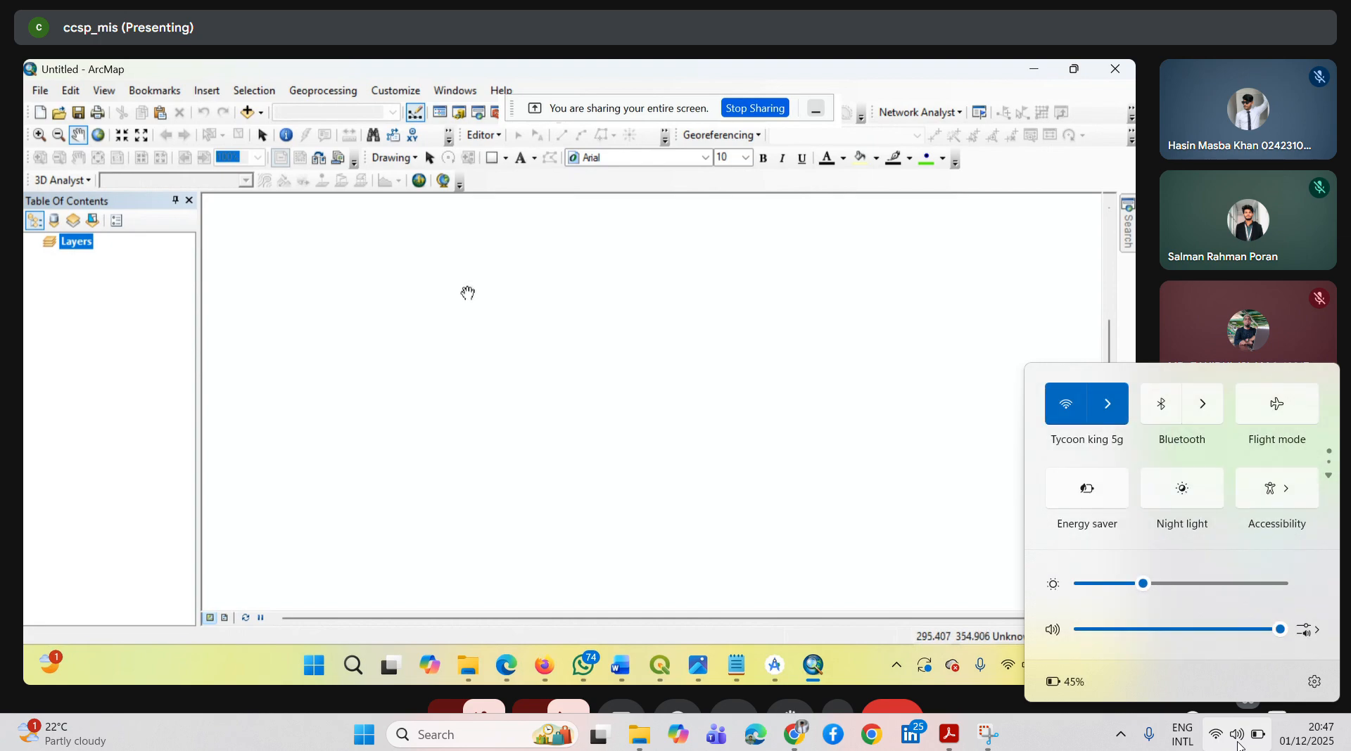
left_click(1238, 745)
left_click(1239, 746)
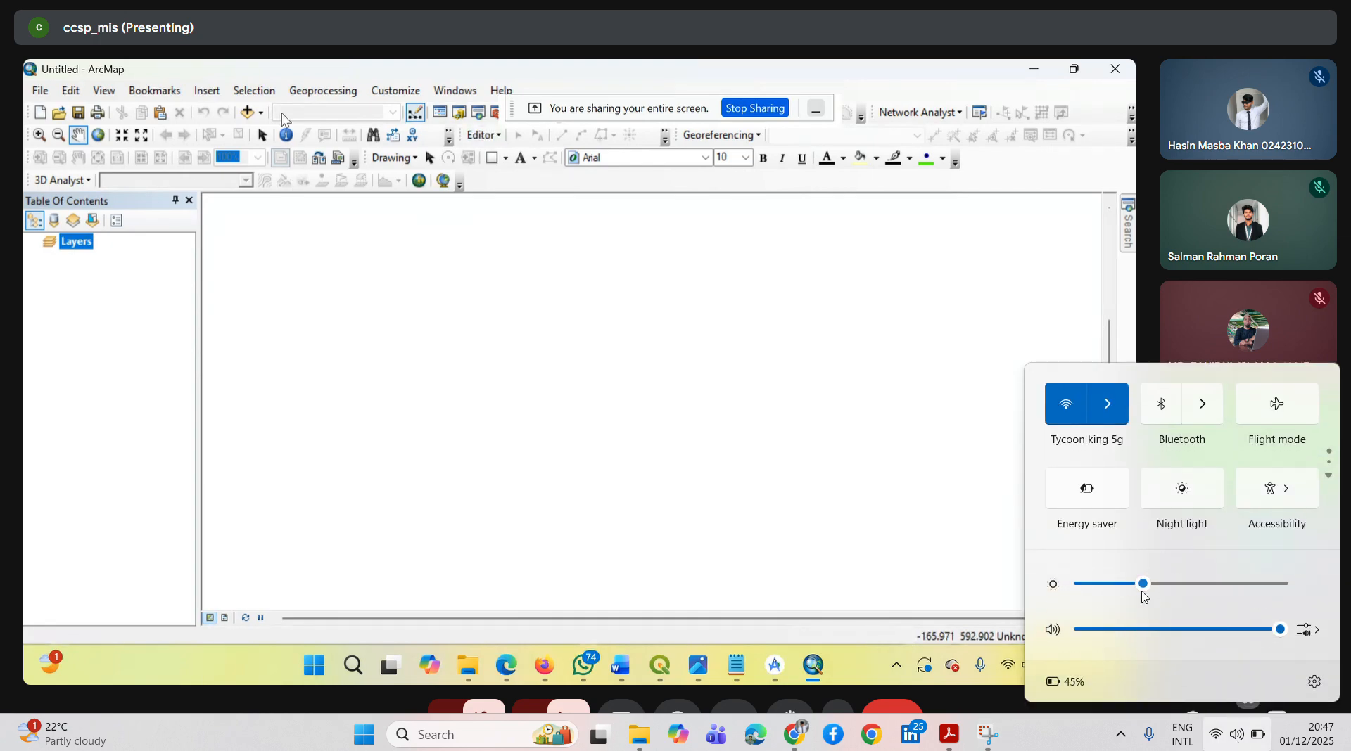
left_click(1121, 584)
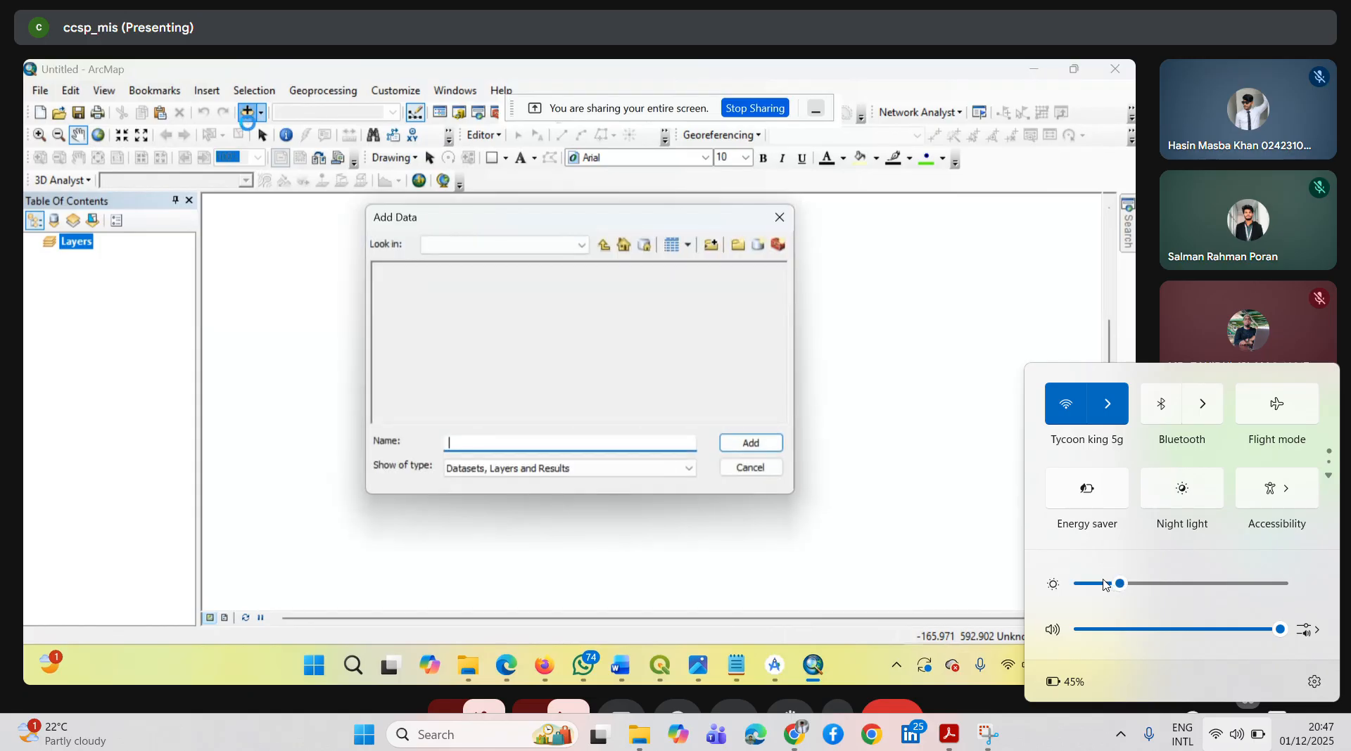
left_click(1245, 743)
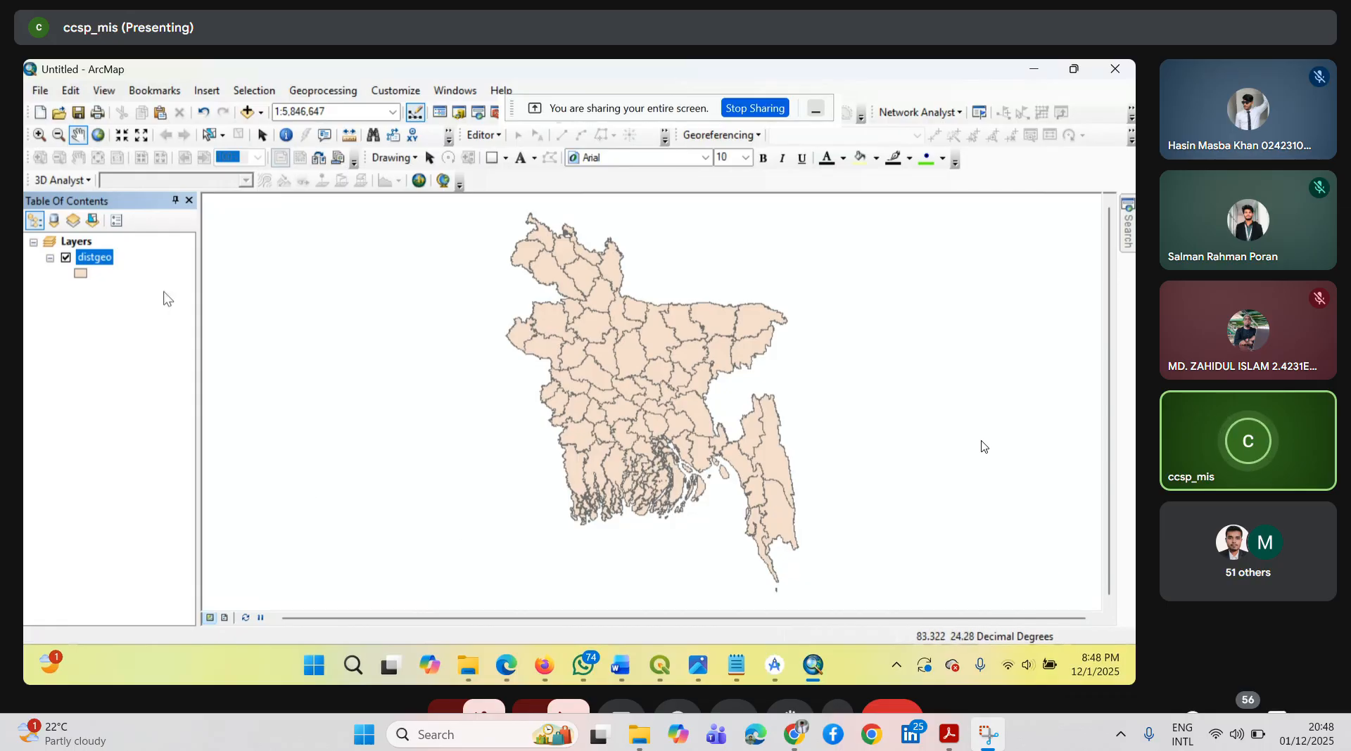
- Inspect the distgeo layer's source properties for its extent and coordinate system, then close them without changes
right_click(100, 262)
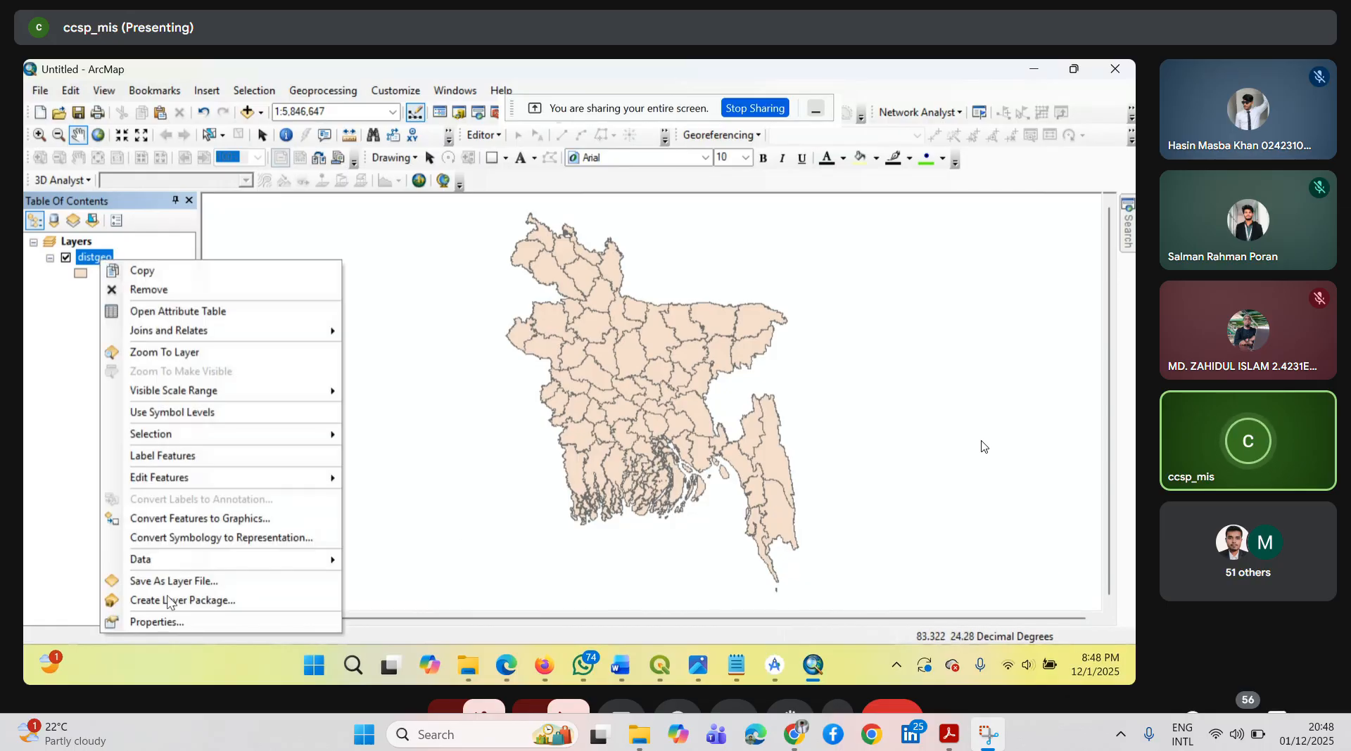
left_click(207, 622)
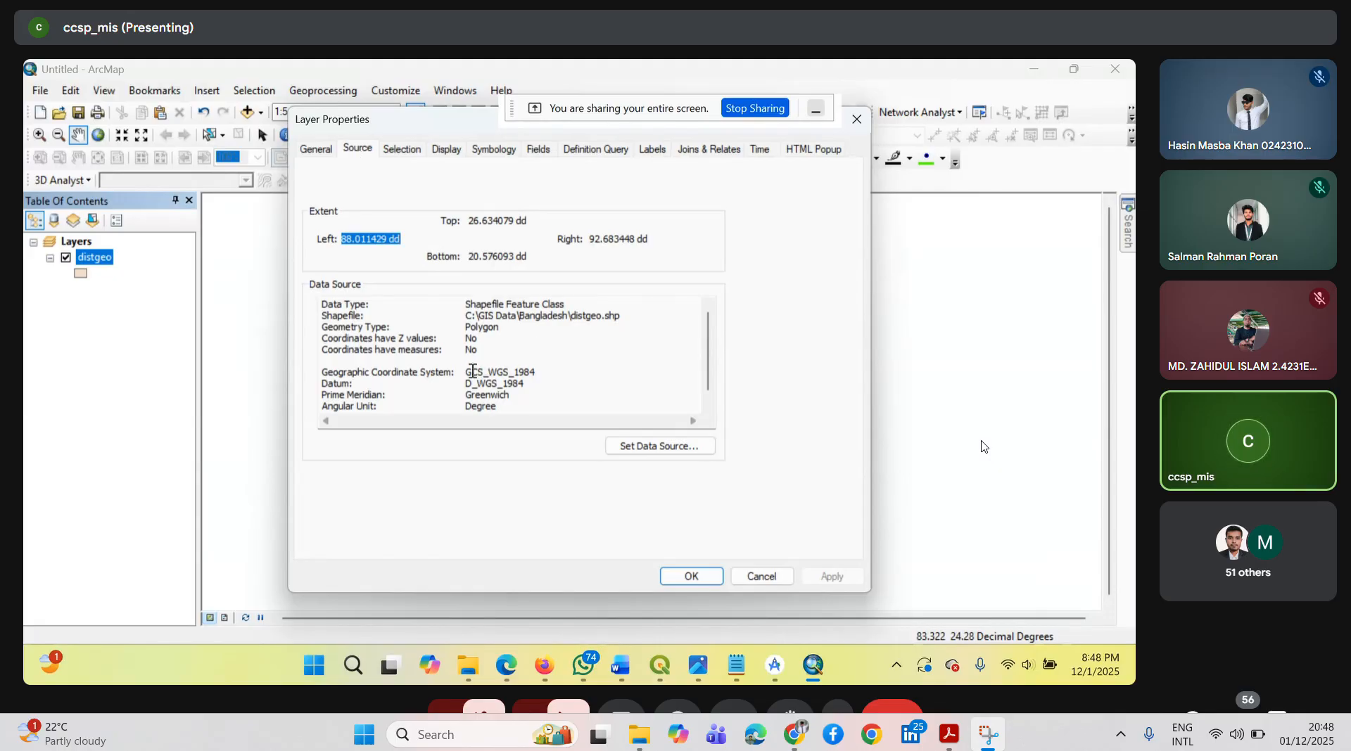
left_click_drag(466, 372, 557, 403)
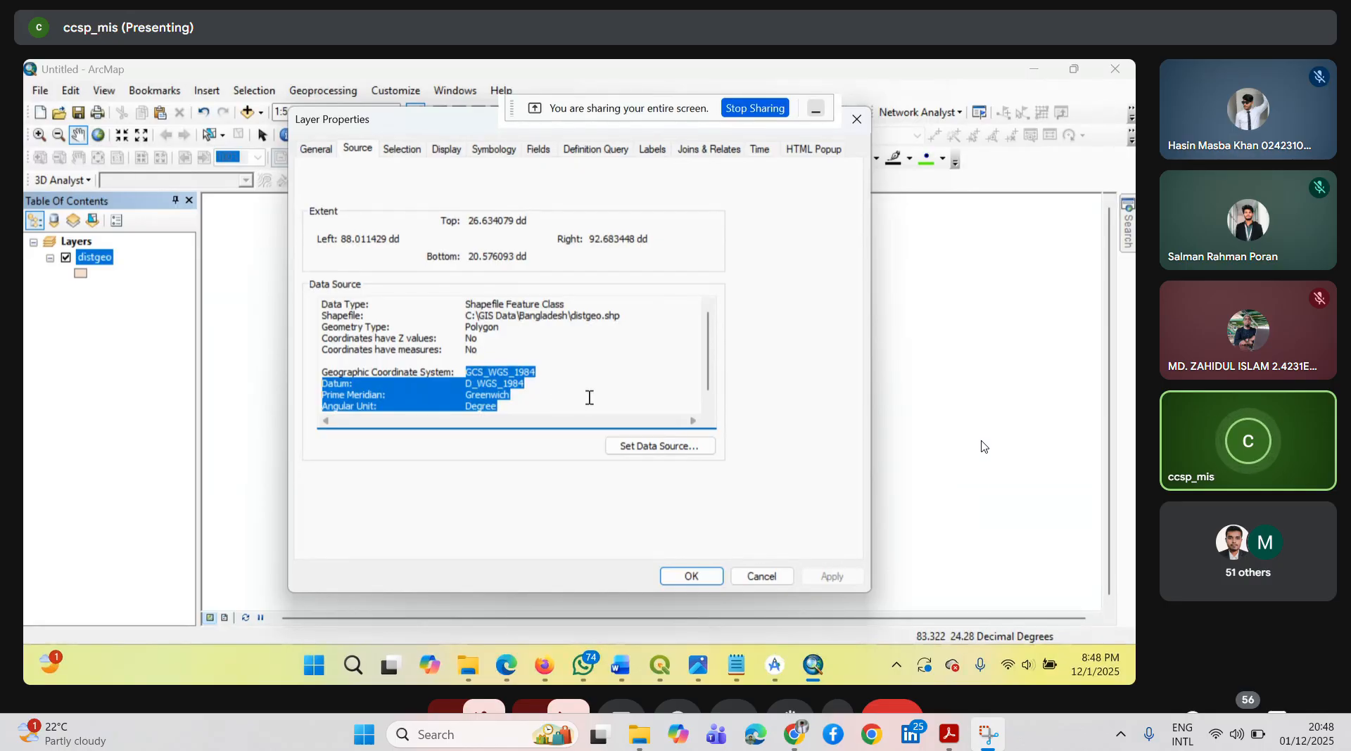
left_click(565, 381)
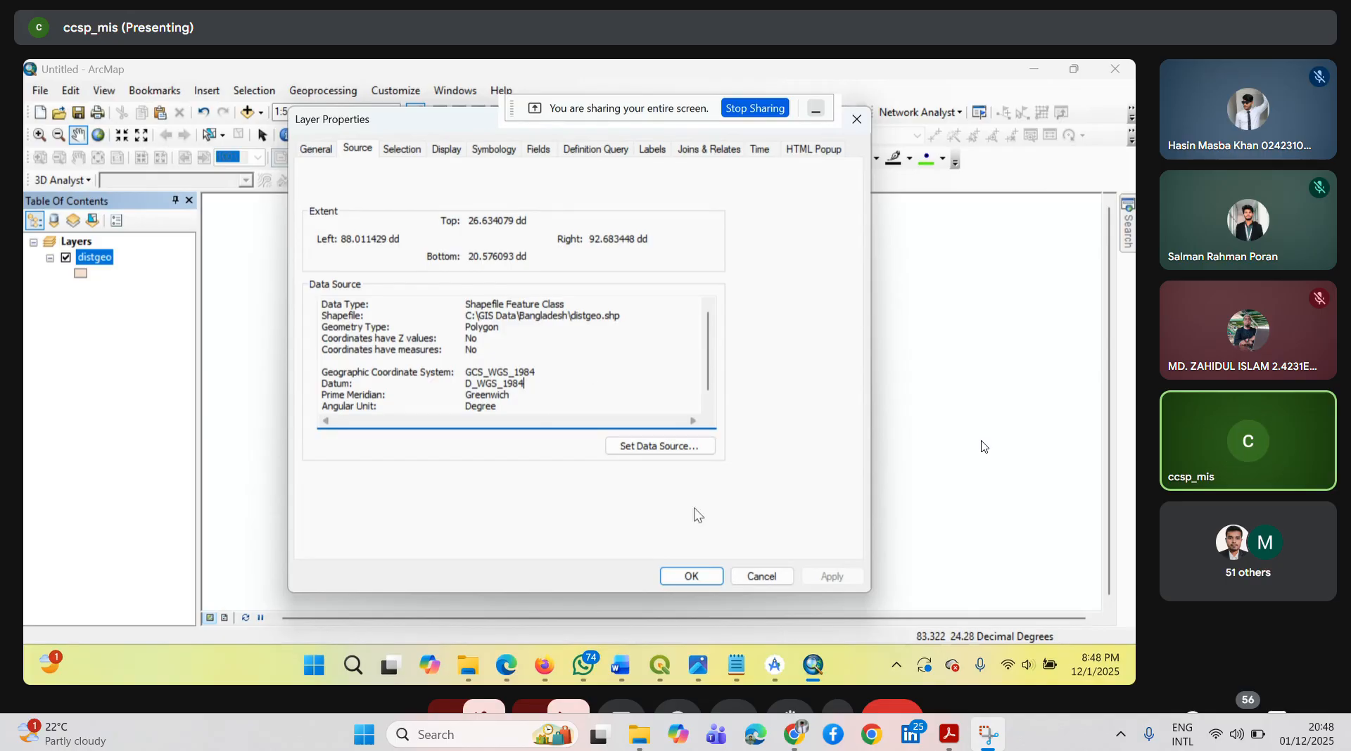
left_click(754, 578)
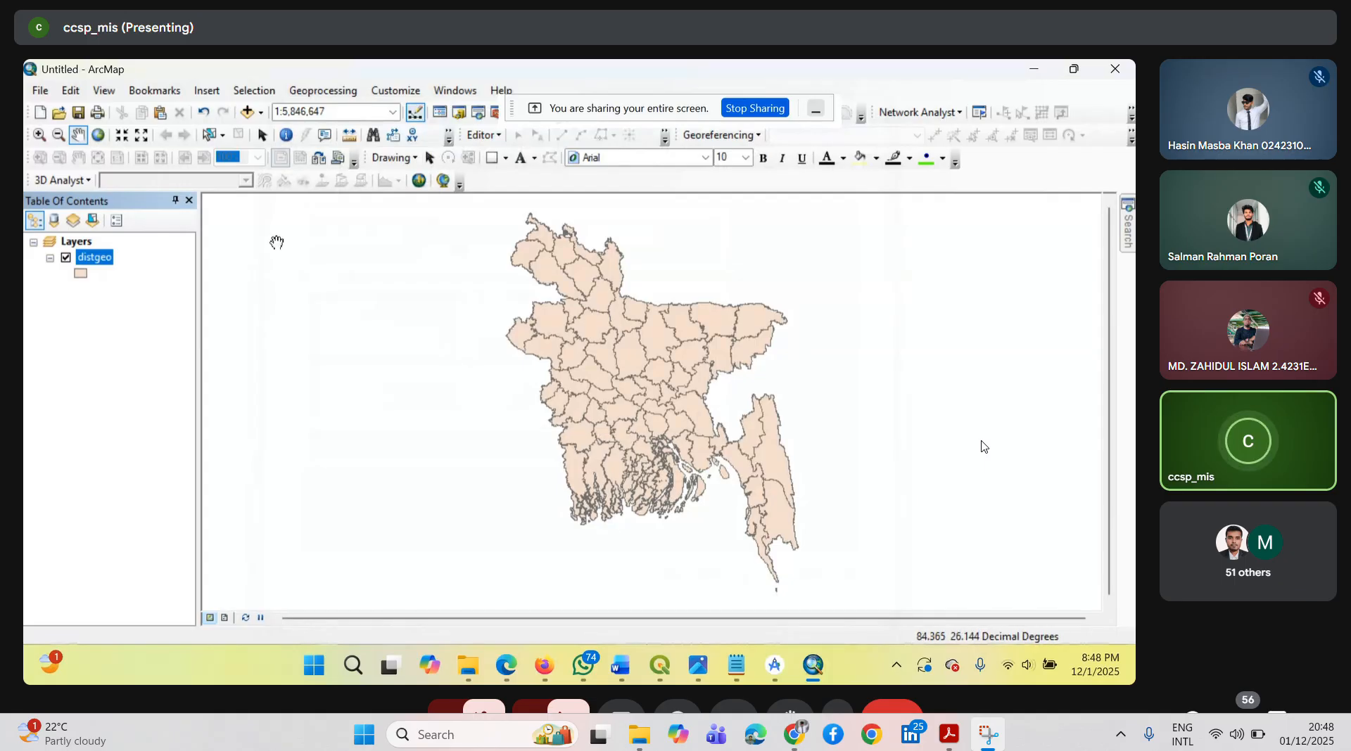
- Open the Project tool from the Projections and Transformations toolset of the Data Management Tools in ArcToolbox
left_click(495, 115)
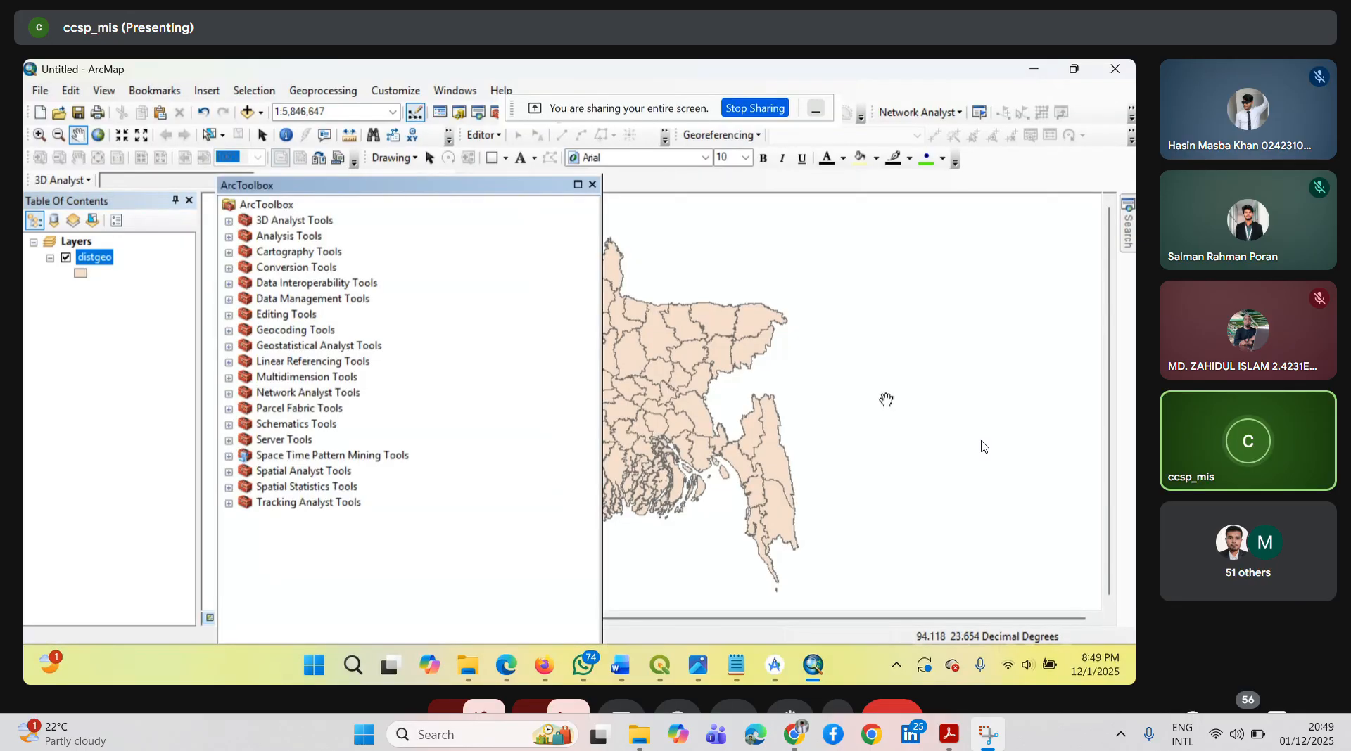
left_click_drag(481, 185, 952, 189)
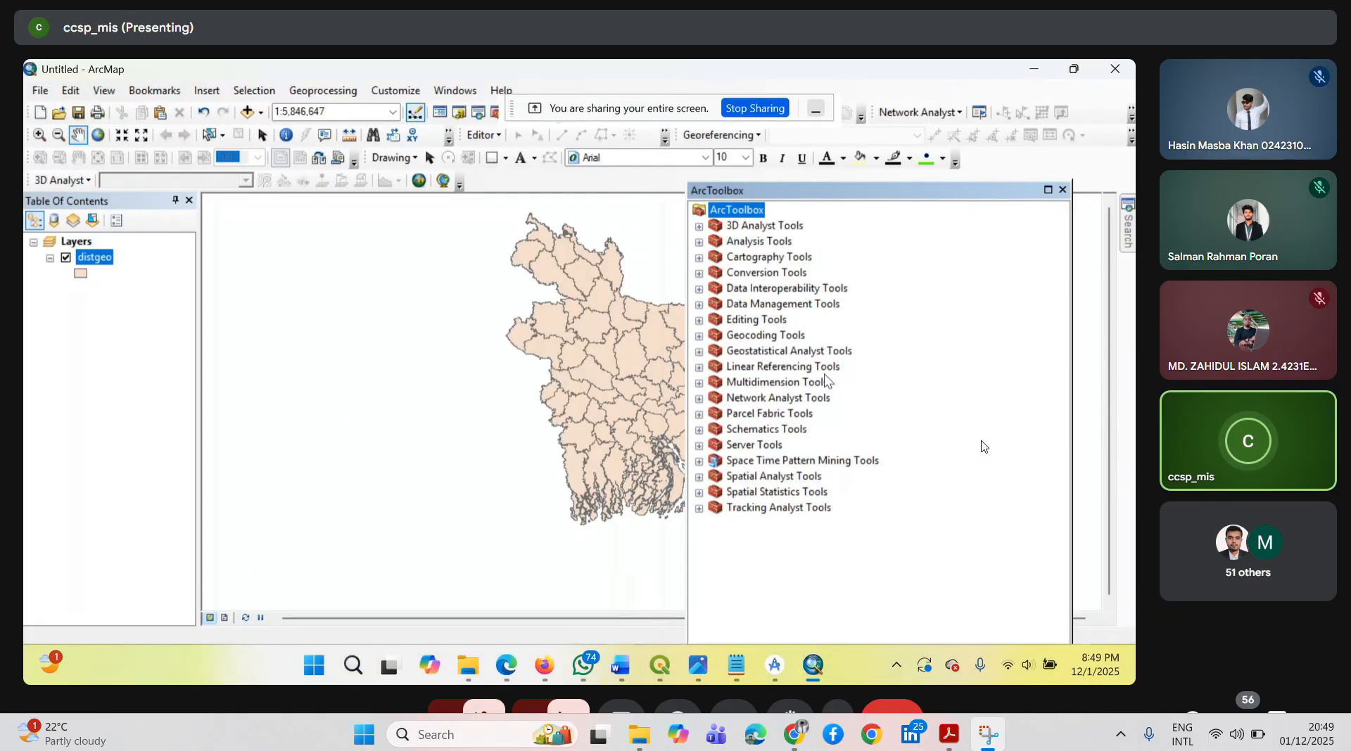
left_click(699, 305)
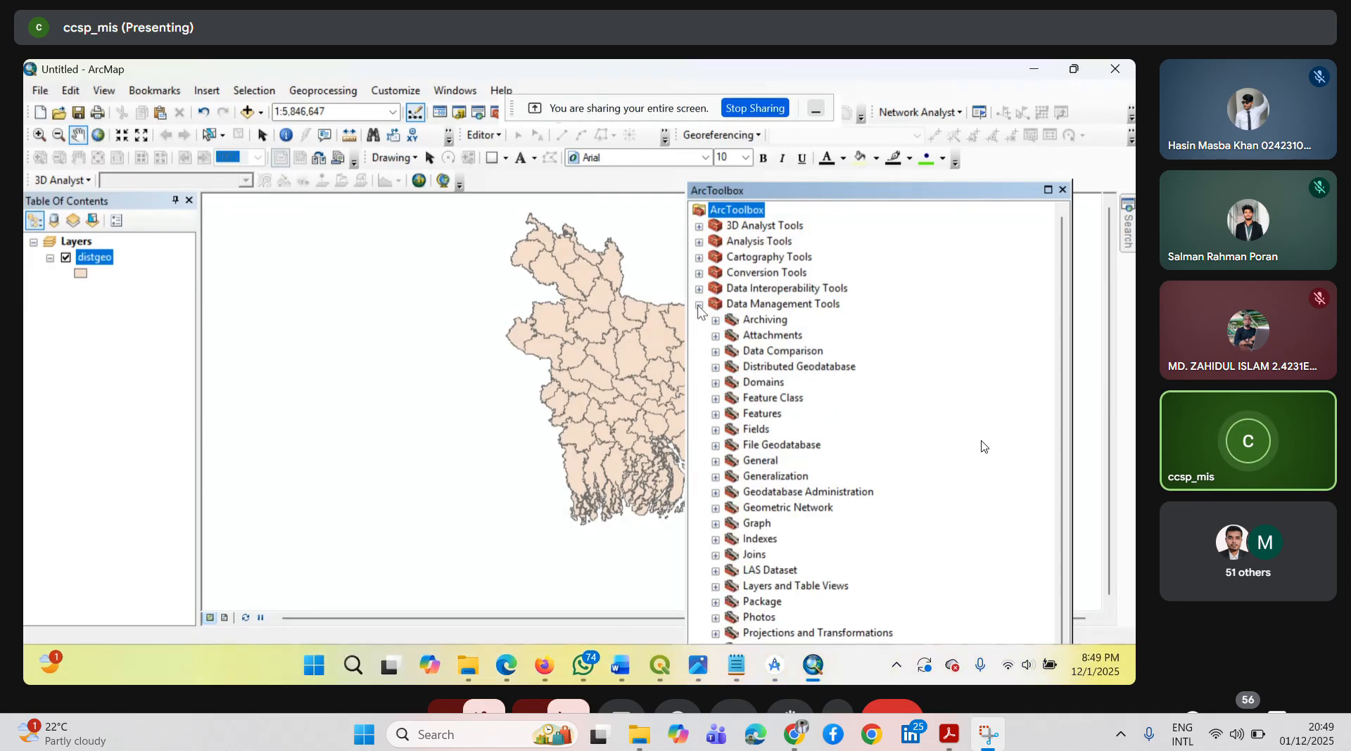
scroll(804, 518, "down", 2)
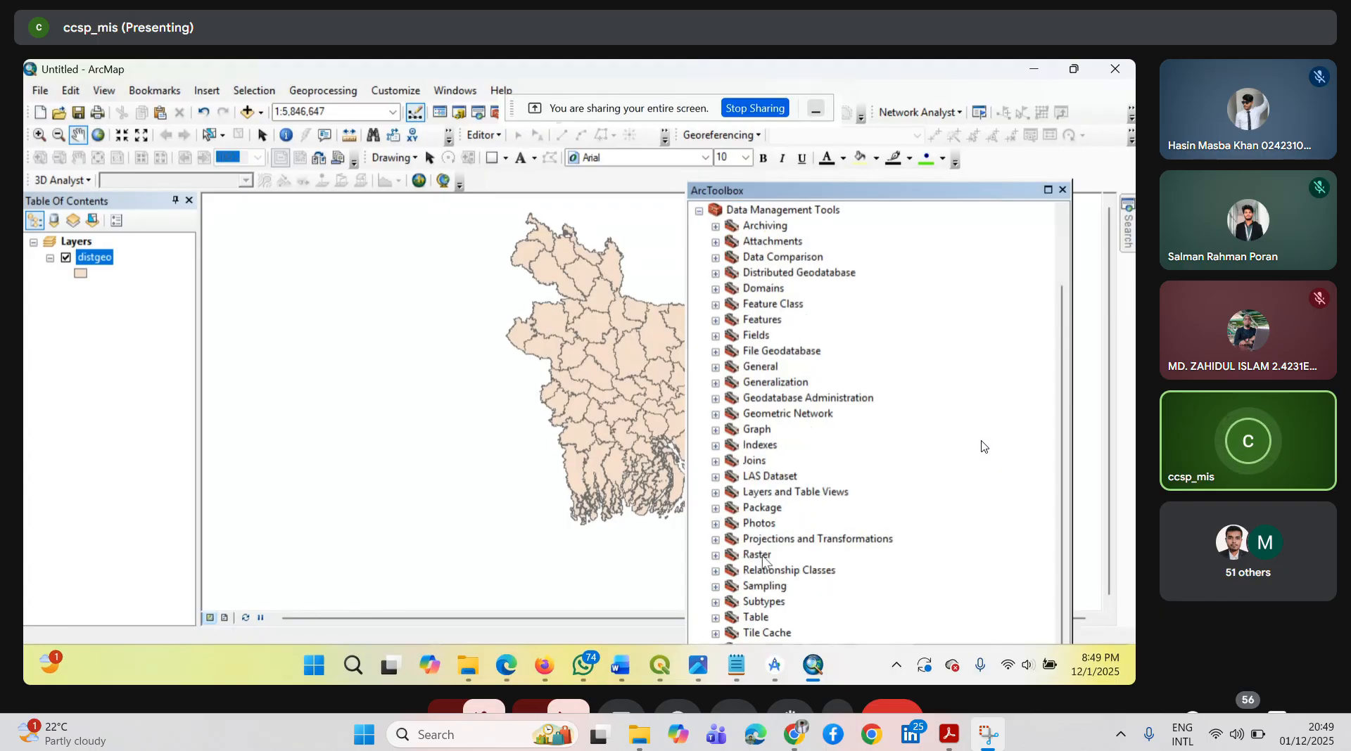
left_click(715, 540)
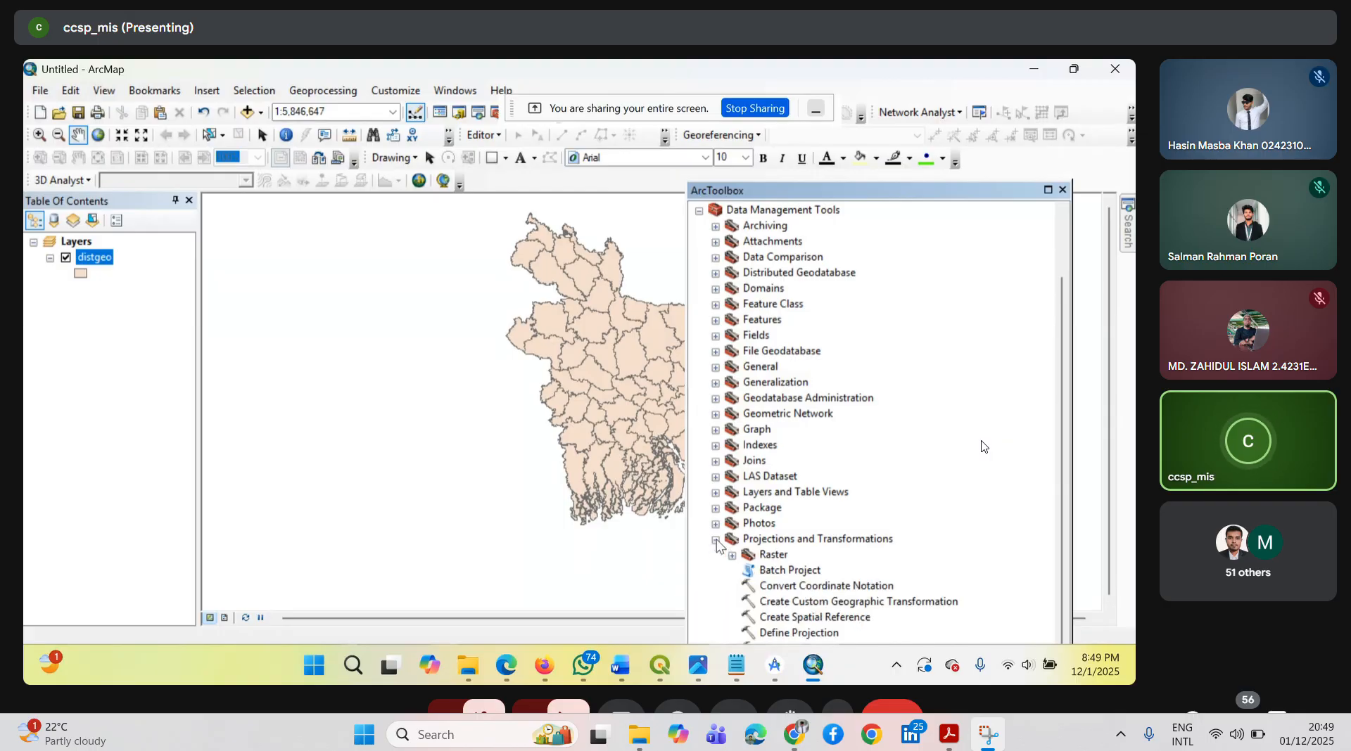
scroll(835, 502, "down", 1)
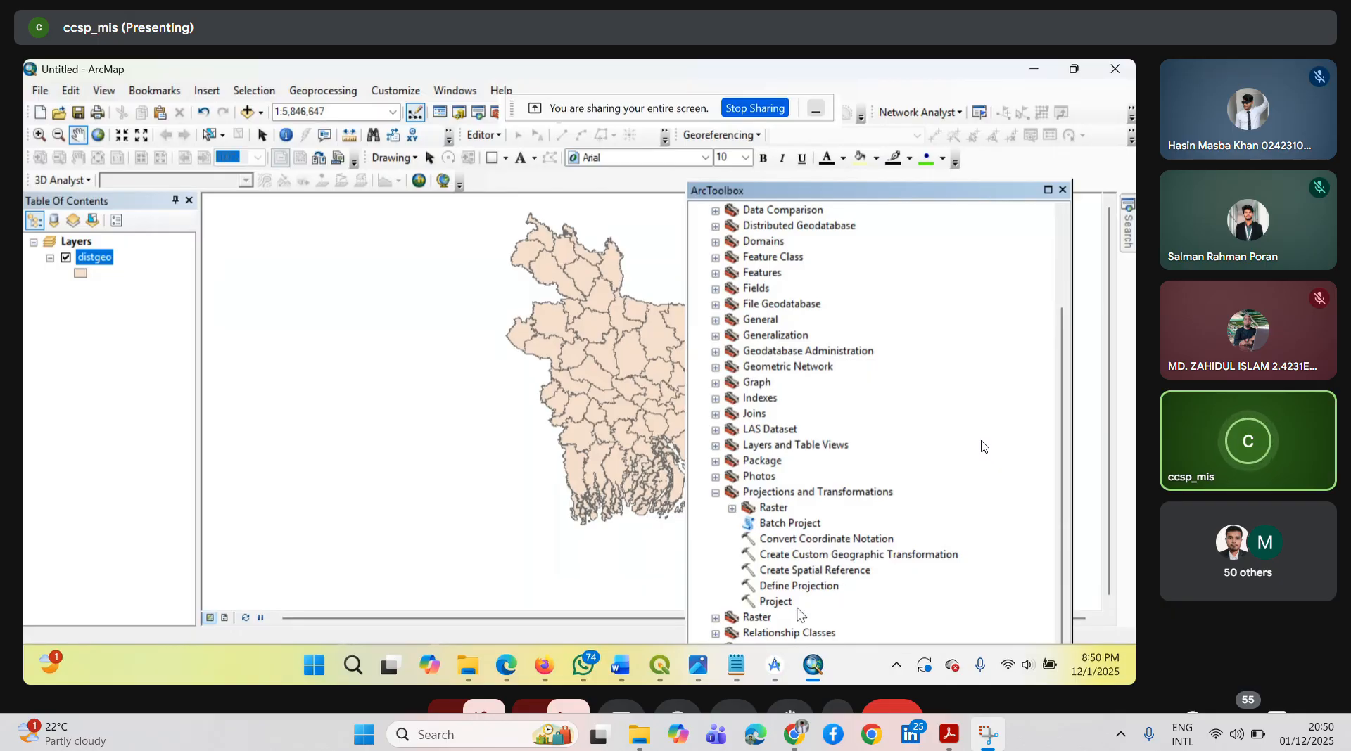
double_click(774, 602)
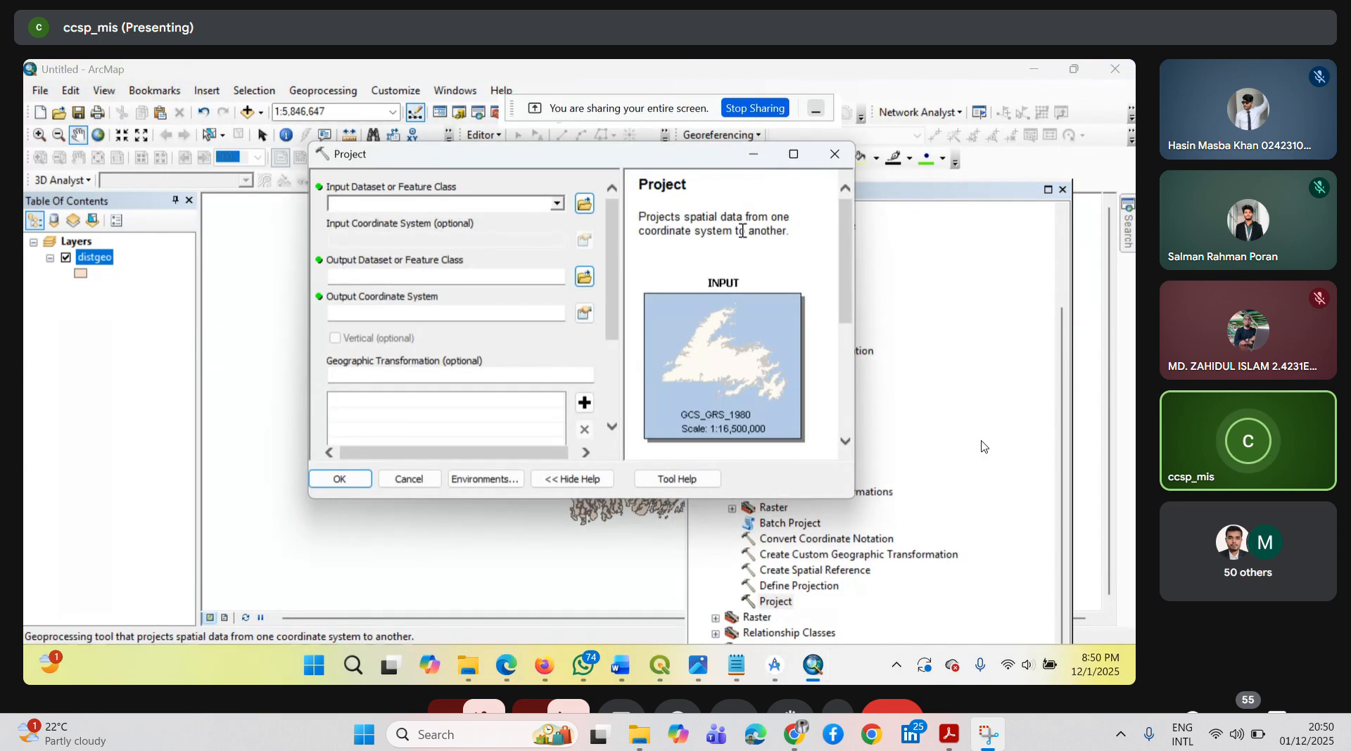
- Set distgeo as the input dataset and save the output in the Bangladesh folder as fistgeo_DIU_UTM
left_click(556, 205)
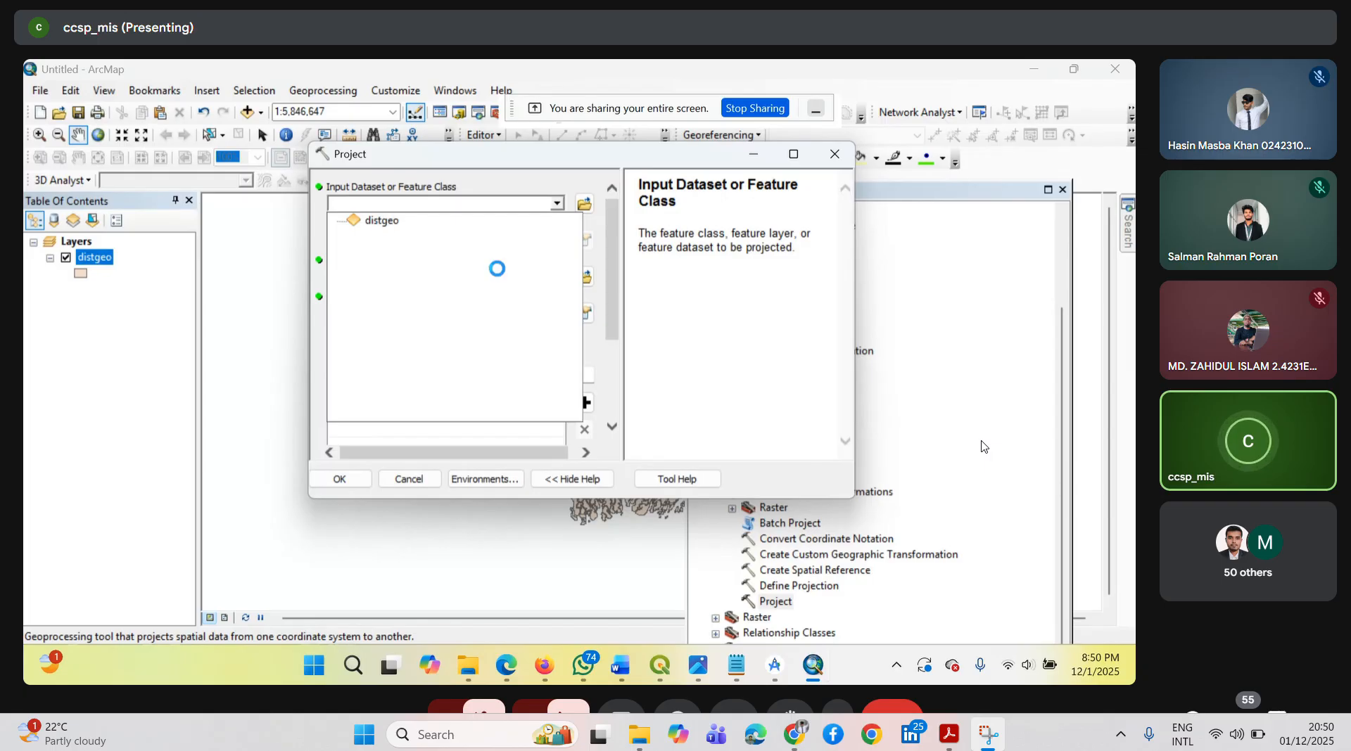
left_click(382, 220)
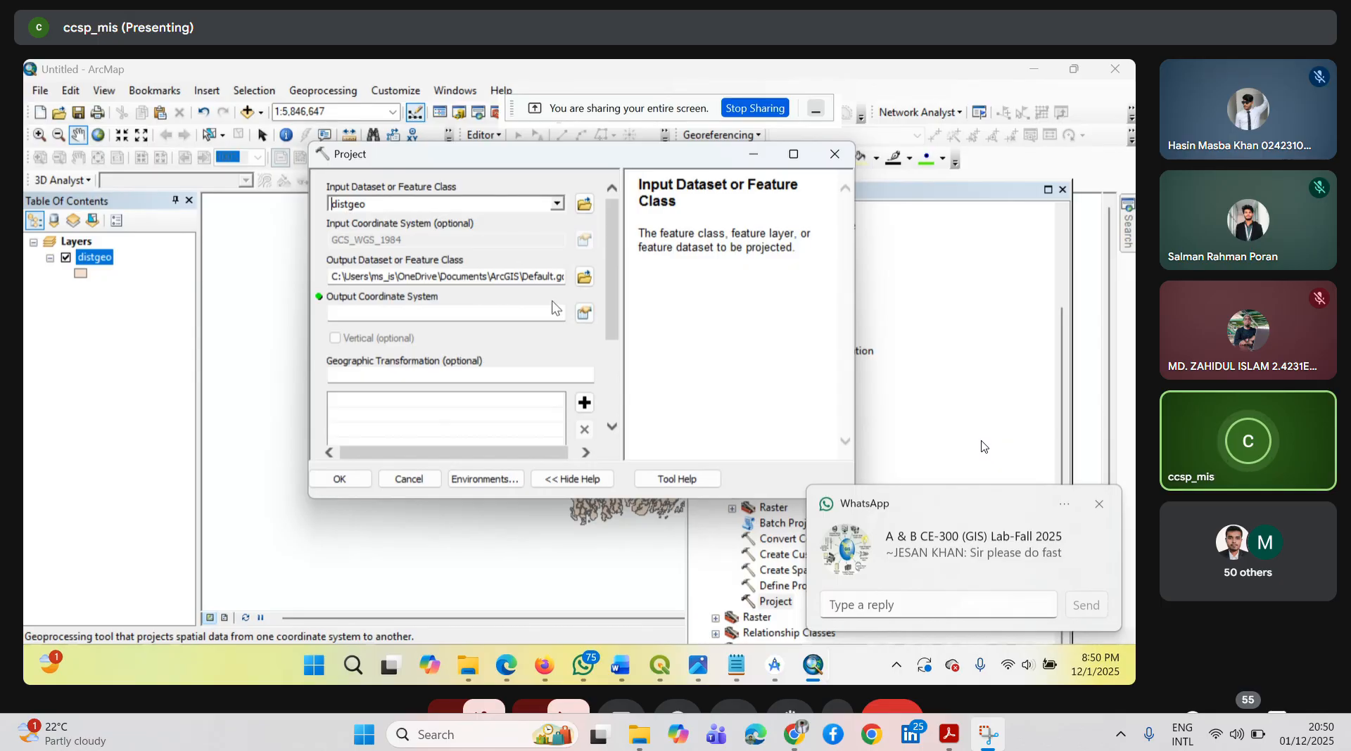
left_click(584, 277)
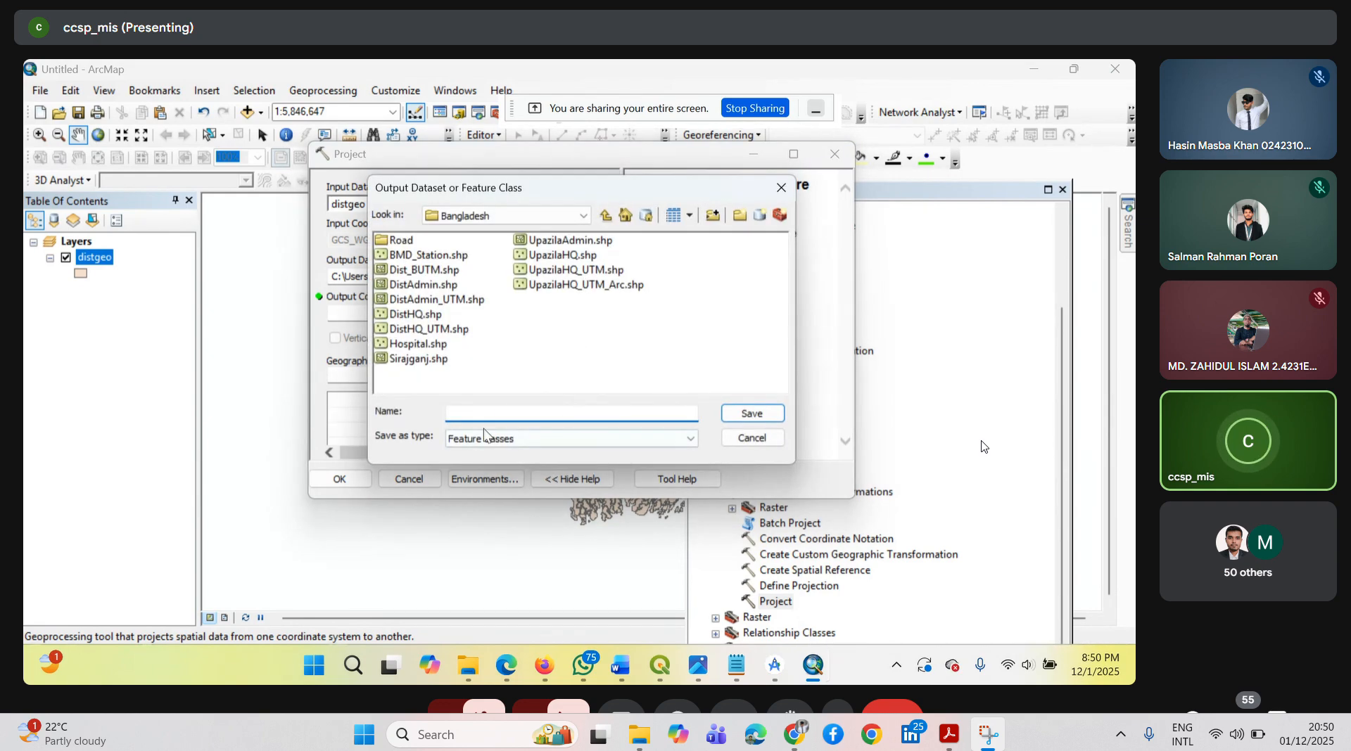
type("fistgeo_DIU")
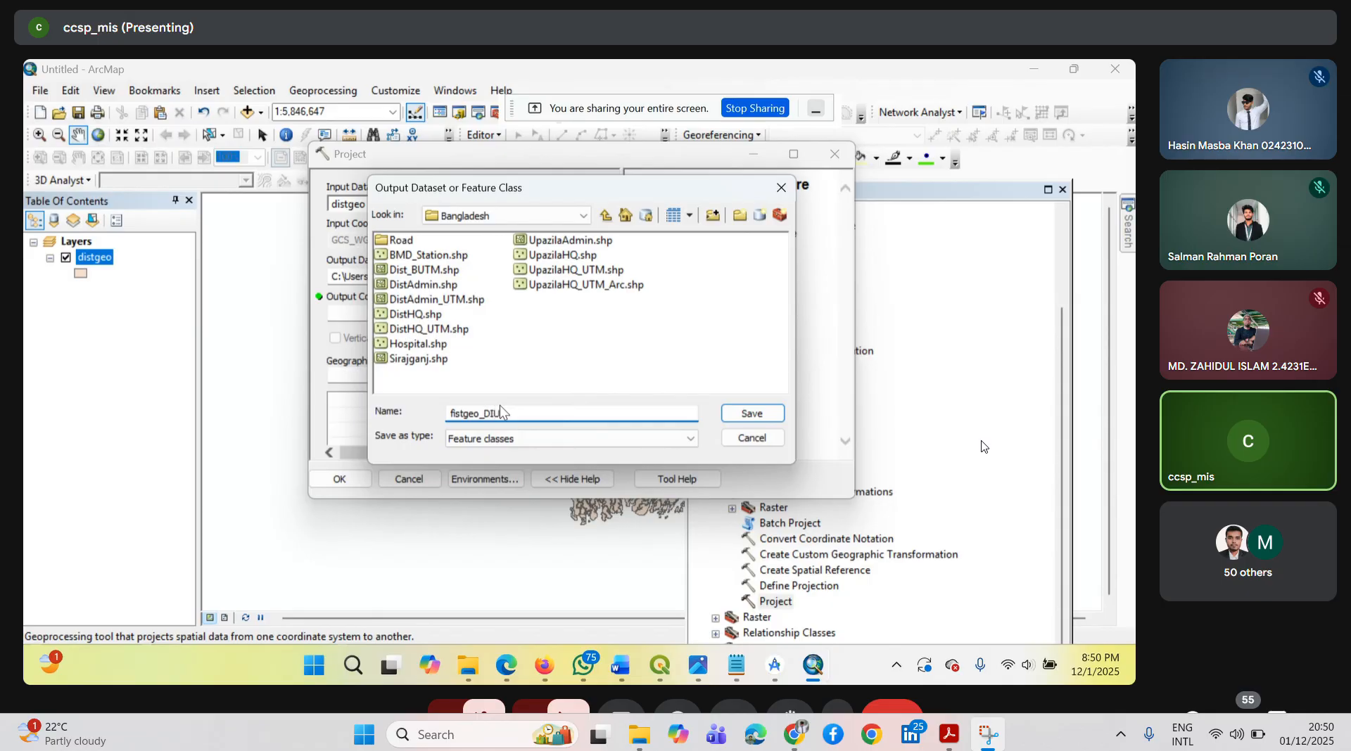
type("_UT")
key("BackSpace")
type("UTM")
left_click(732, 415)
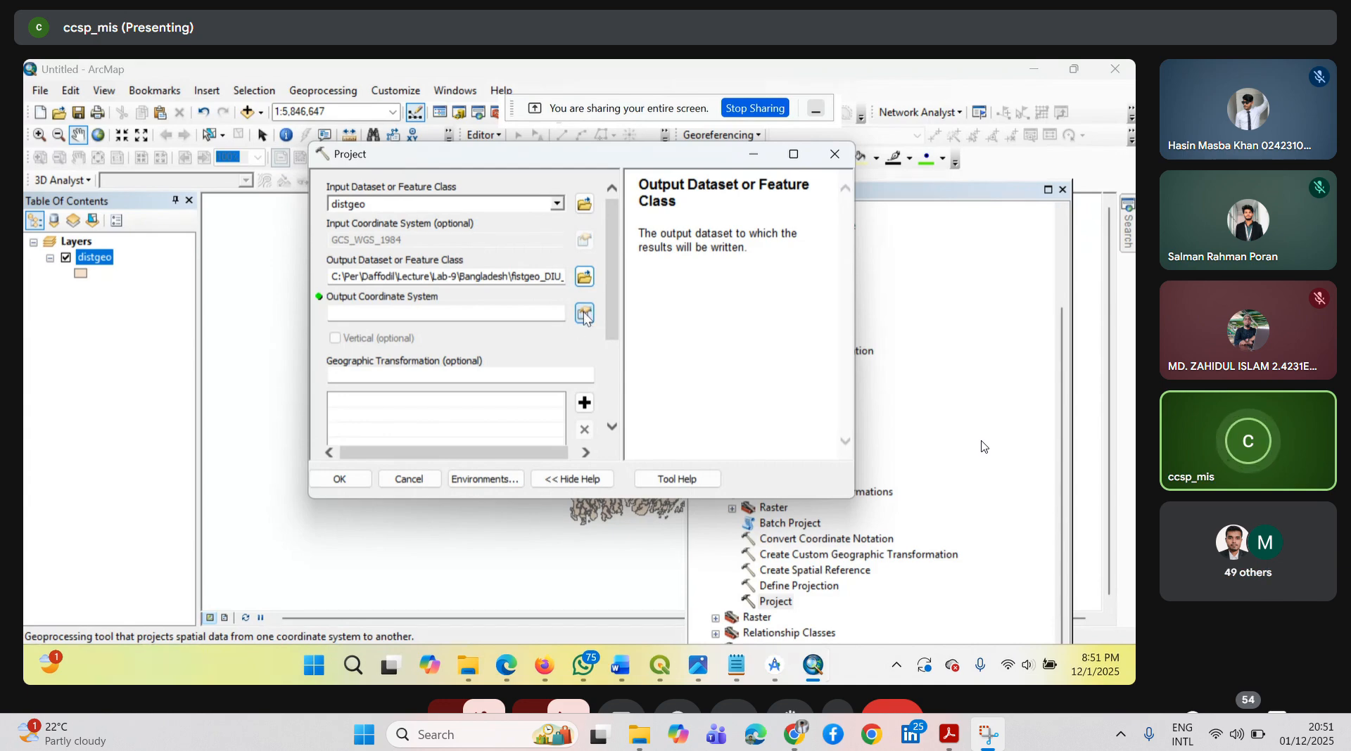
- Import BUTM.prj from the Projection Parameter folder as the output coordinate system
left_click(584, 315)
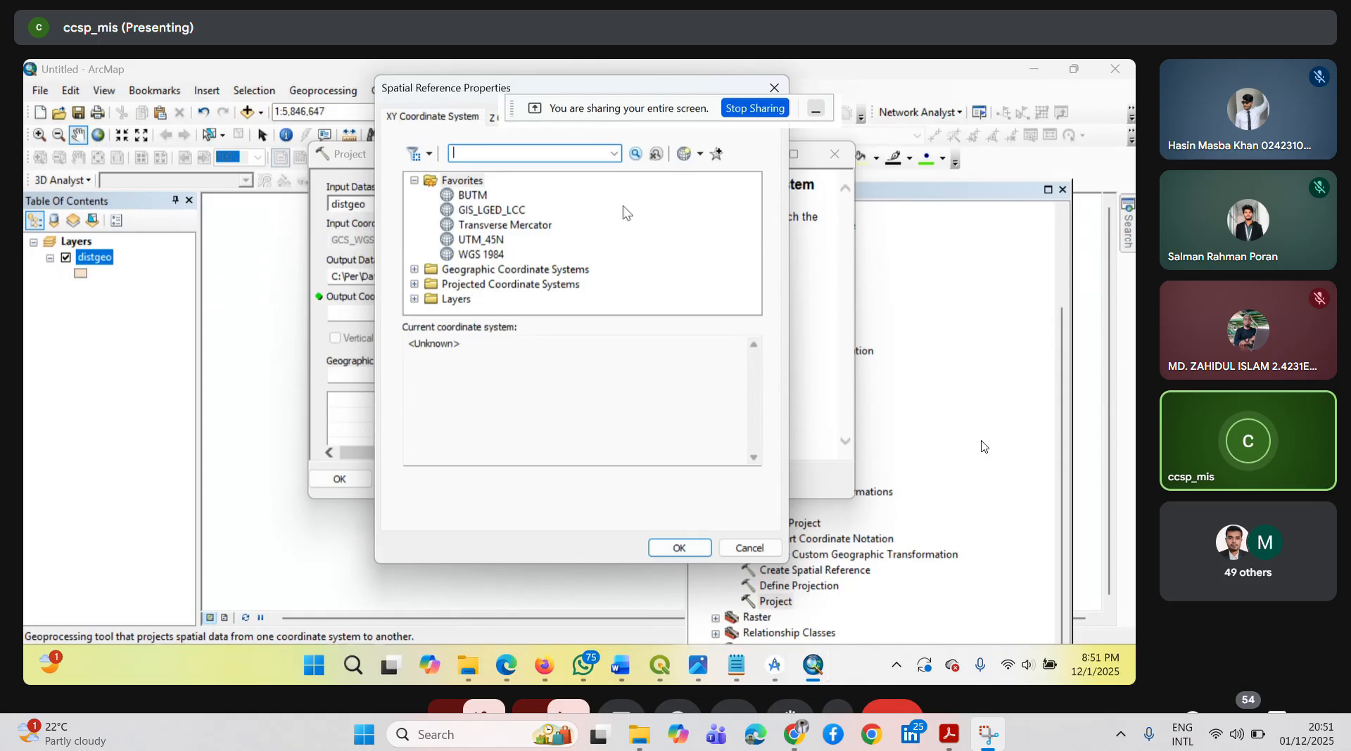
left_click(687, 156)
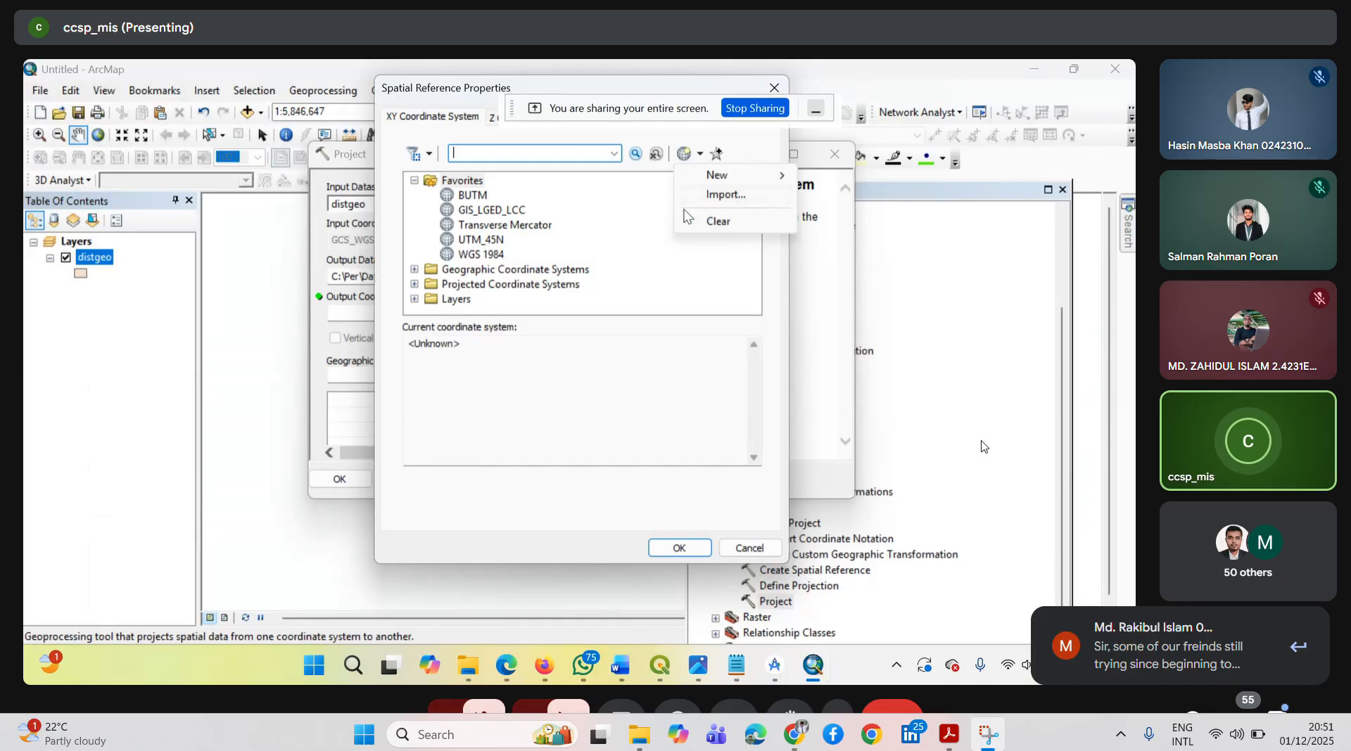
mouse_move(729, 181)
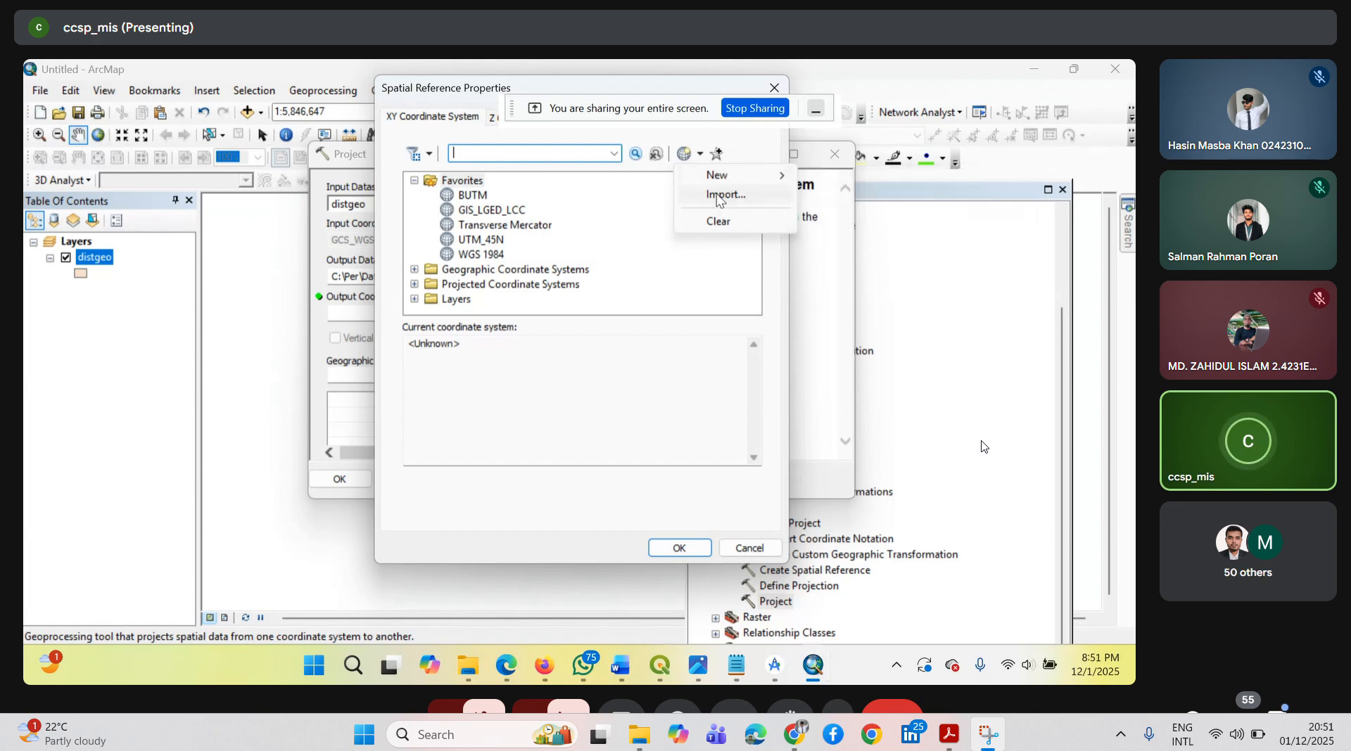
left_click(719, 200)
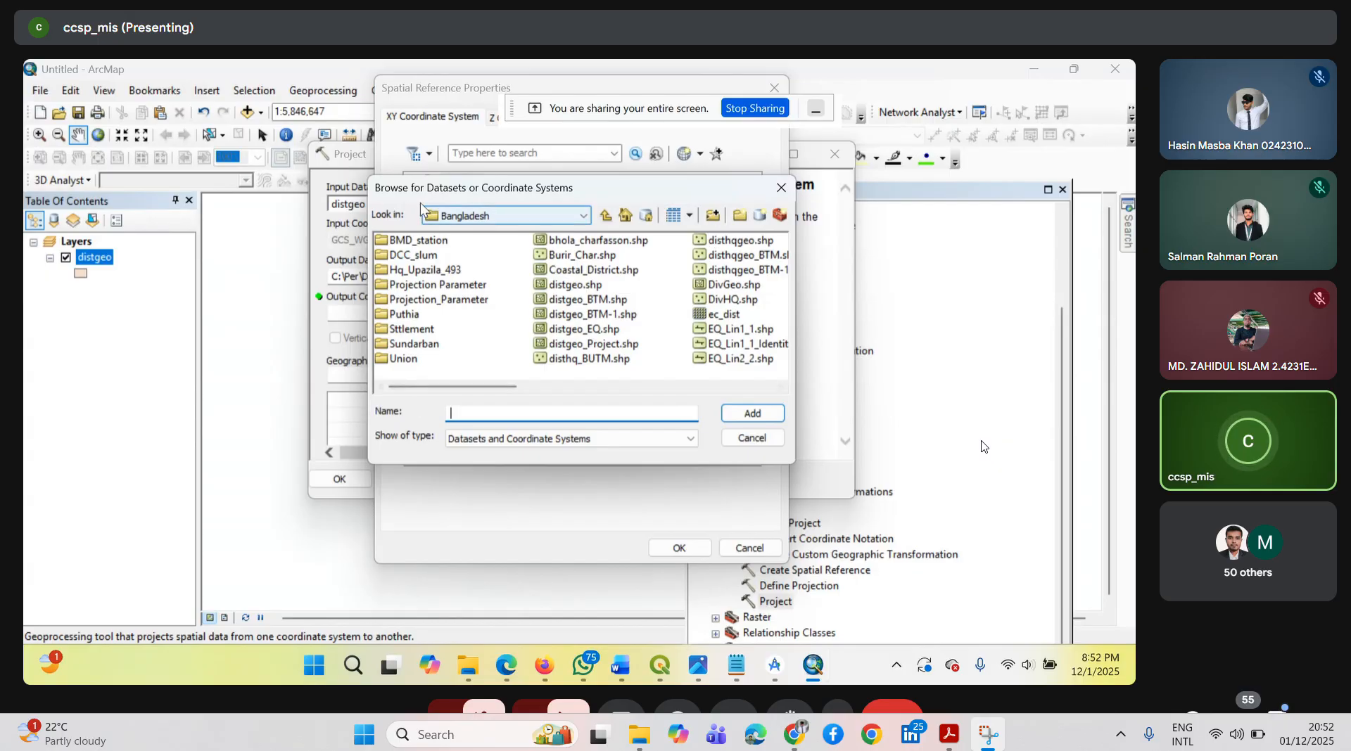
double_click(465, 287)
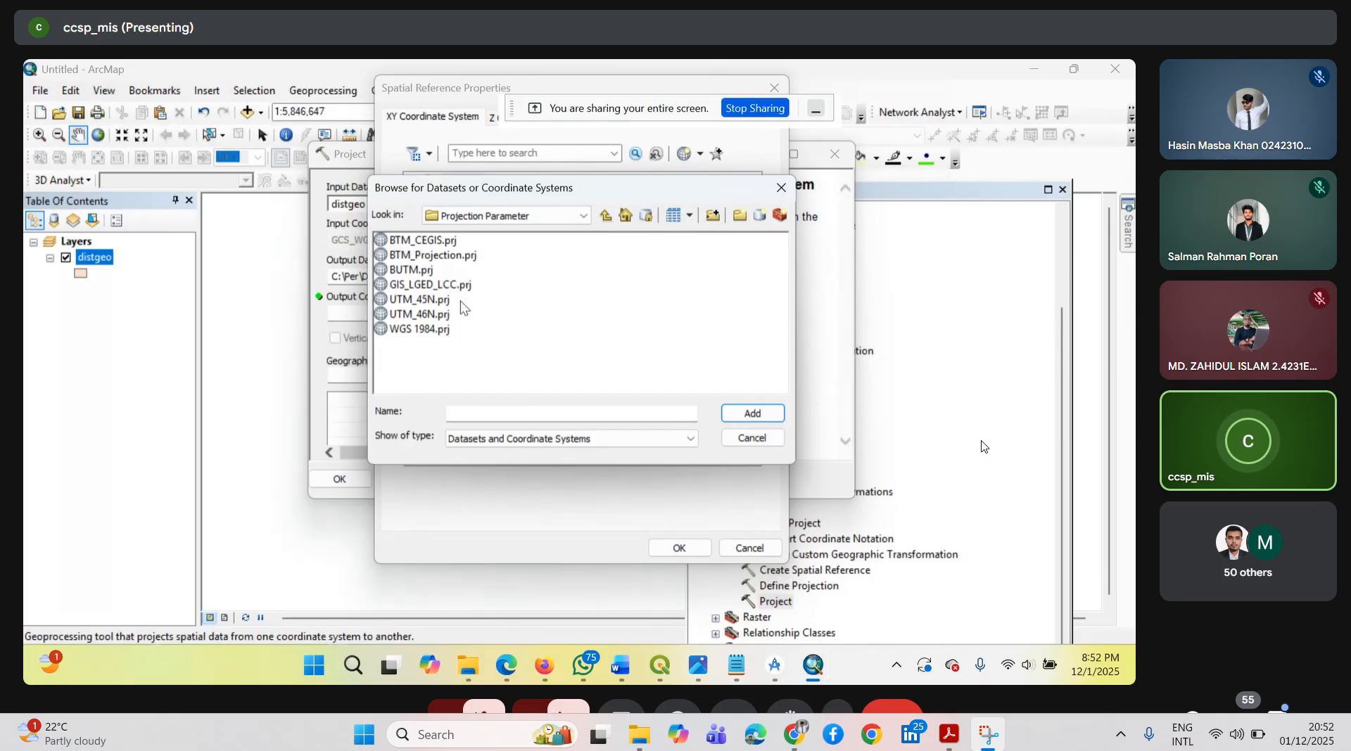
left_click(412, 271)
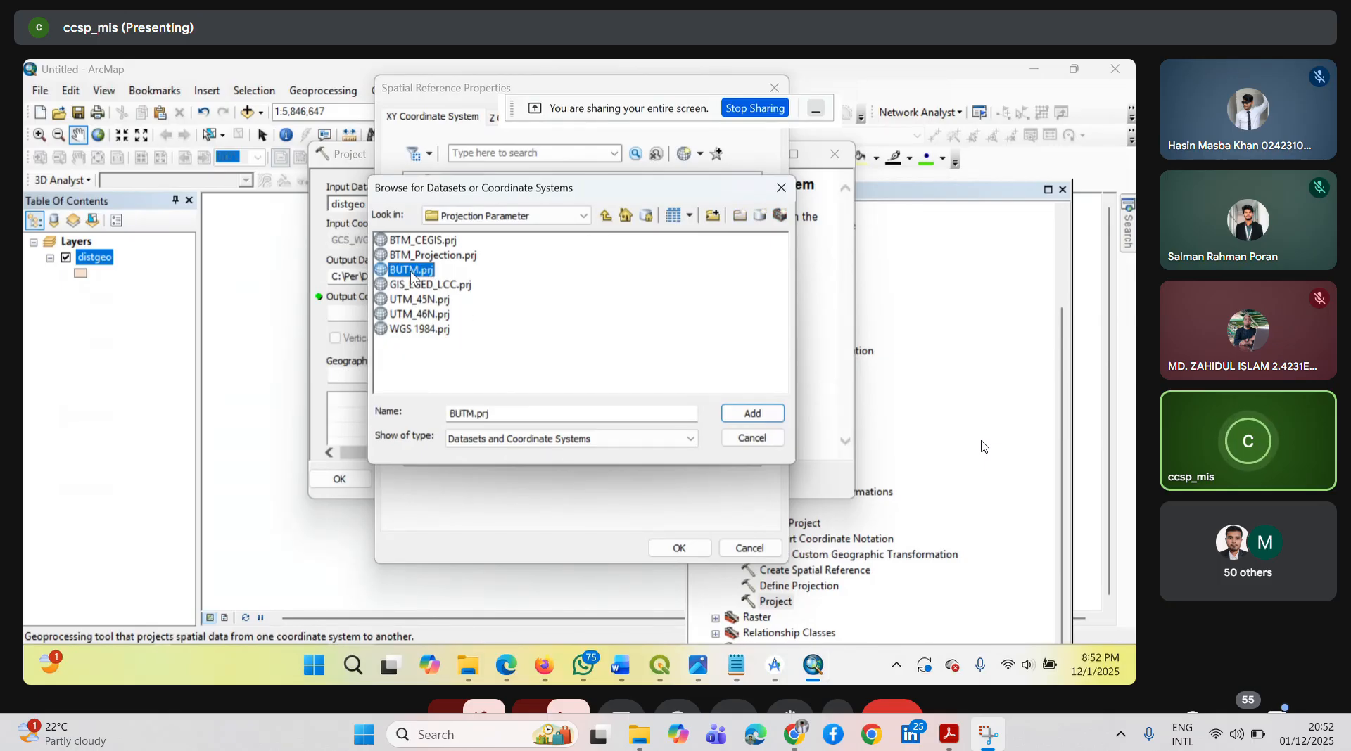
left_click(751, 415)
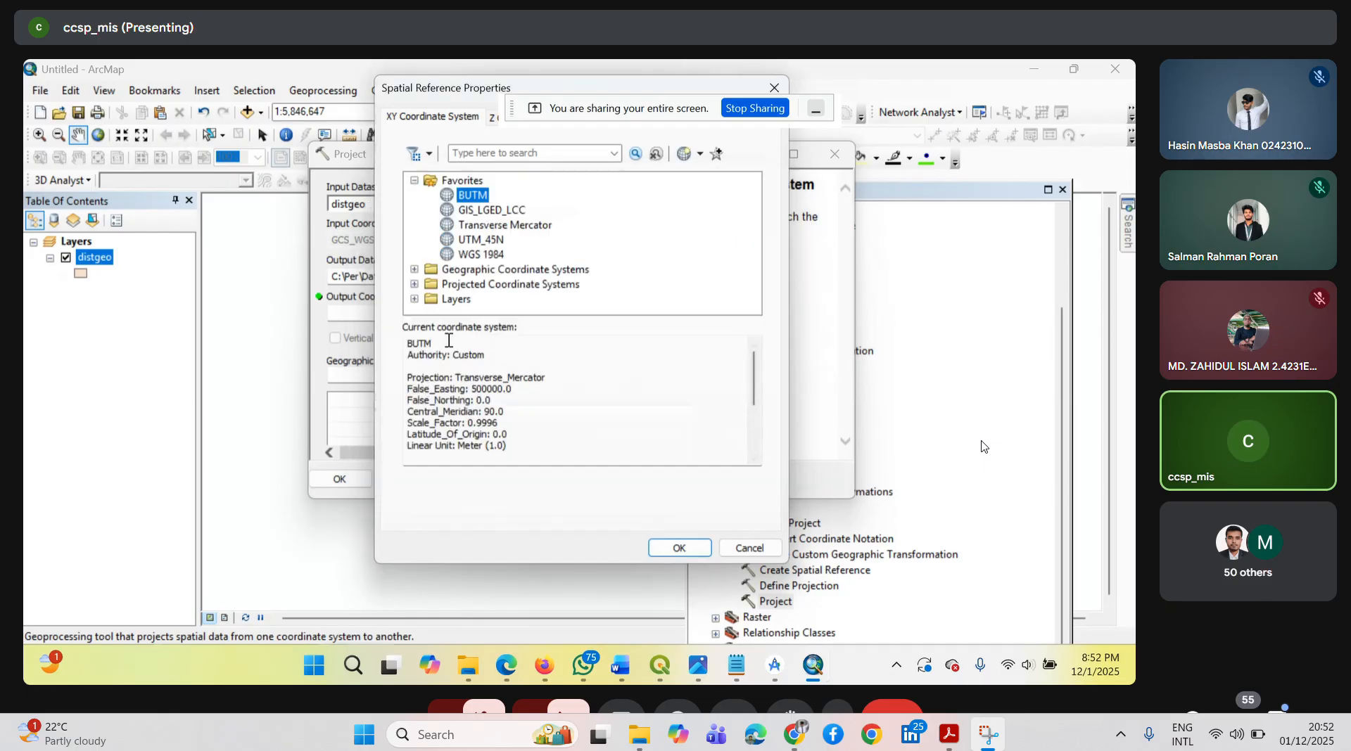
- Accept BUTM as the output coordinate system, run the Project tool on distgeo, and close ArcToolbox
left_click(664, 553)
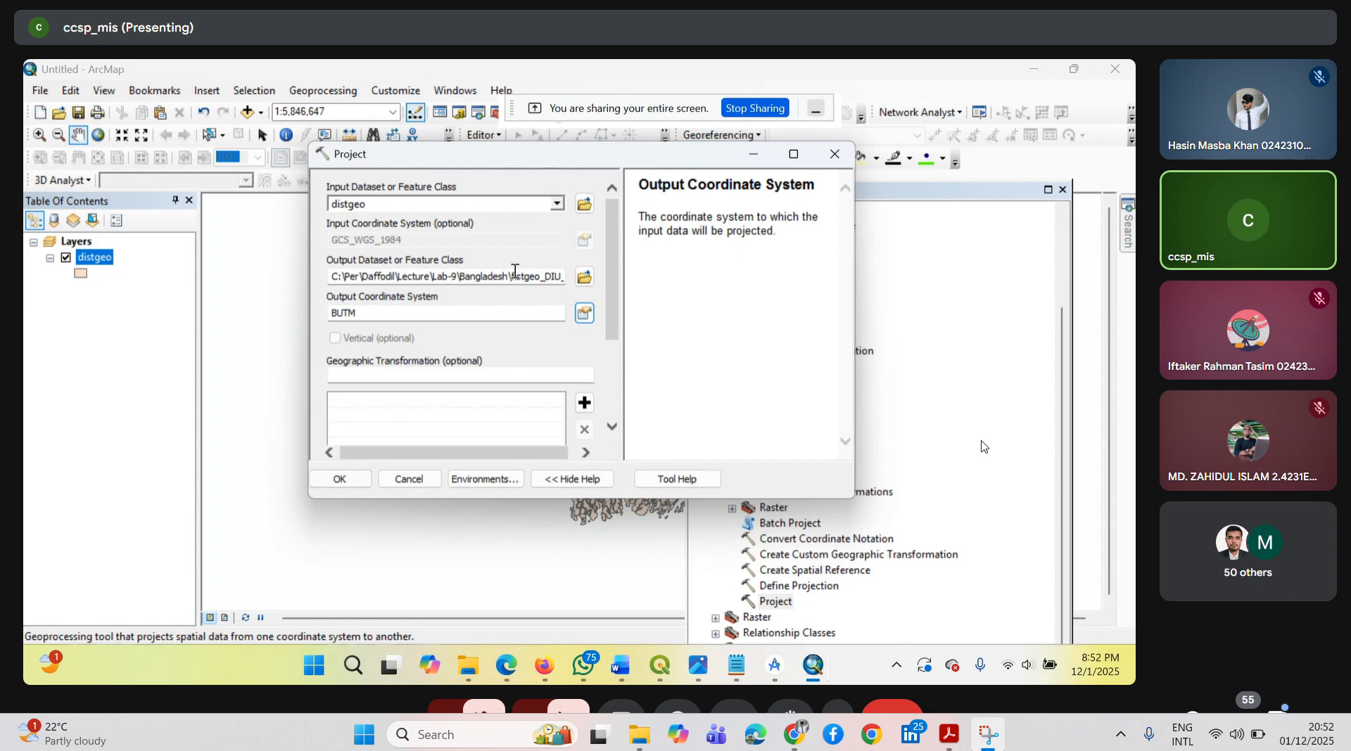
left_click(335, 483)
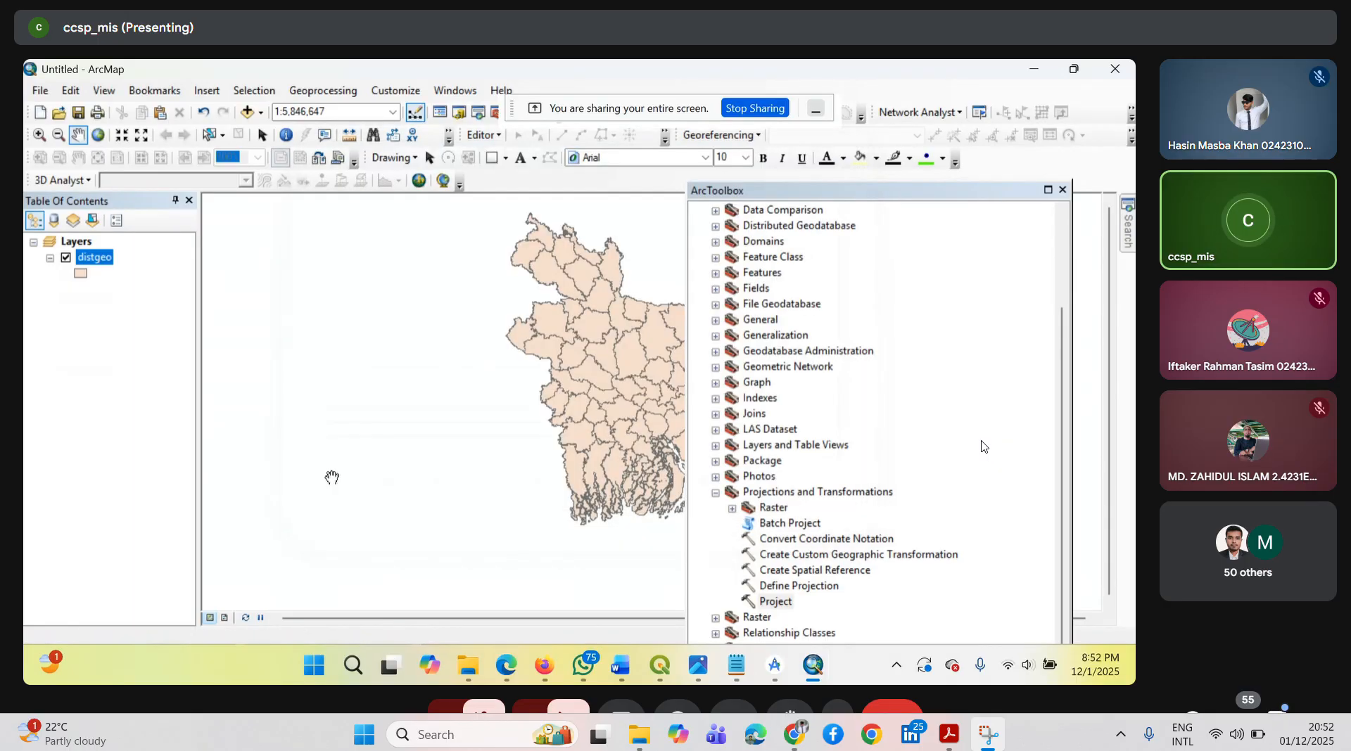
left_click(1062, 190)
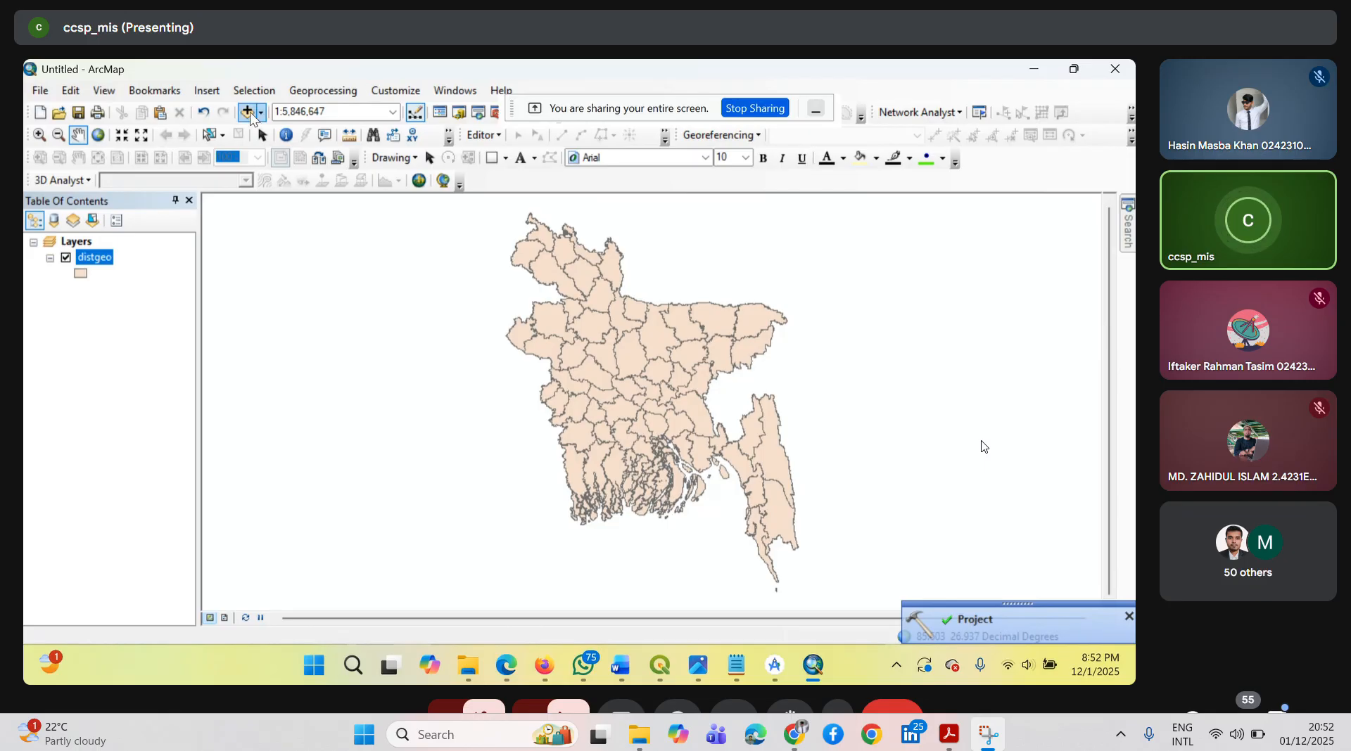
- Look through the Bangladesh folder in Add Data for the projected district shapefile, then cancel without adding anything
left_click(247, 113)
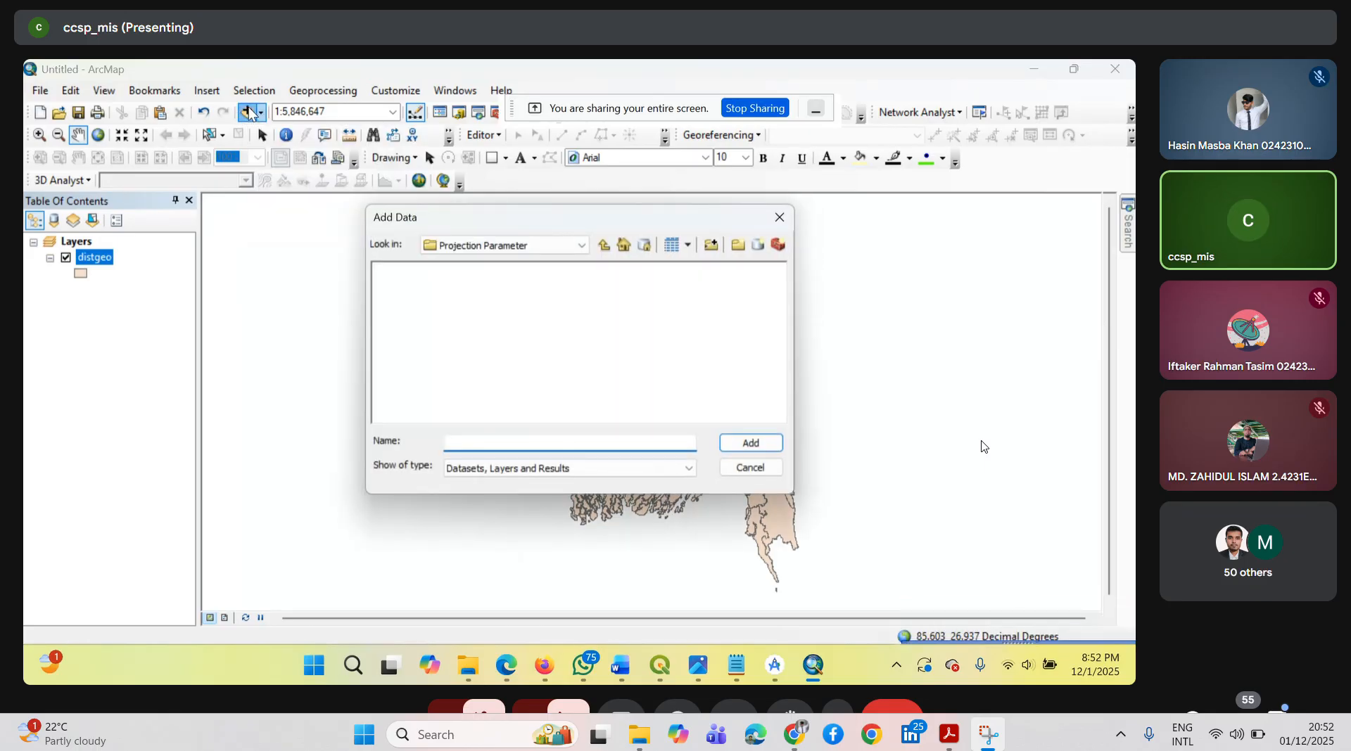
left_click(604, 245)
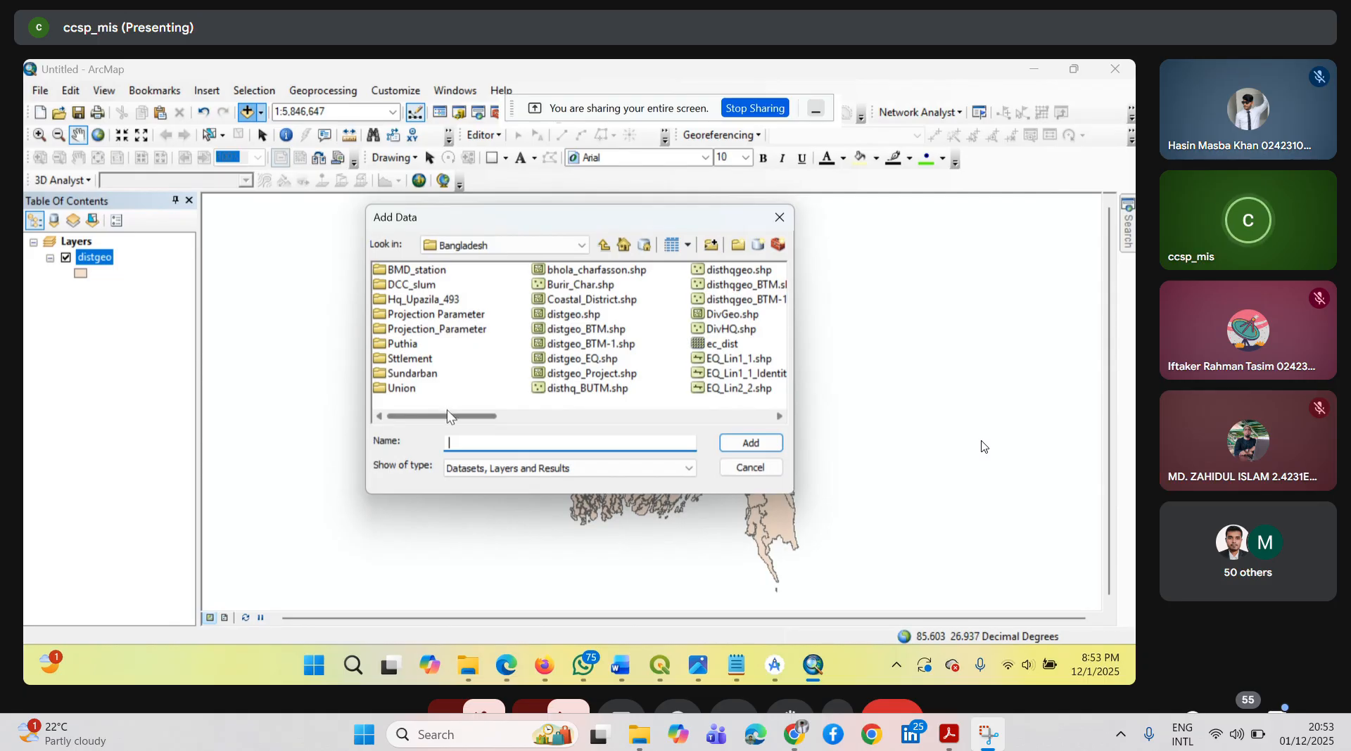
left_click_drag(448, 409, 490, 415)
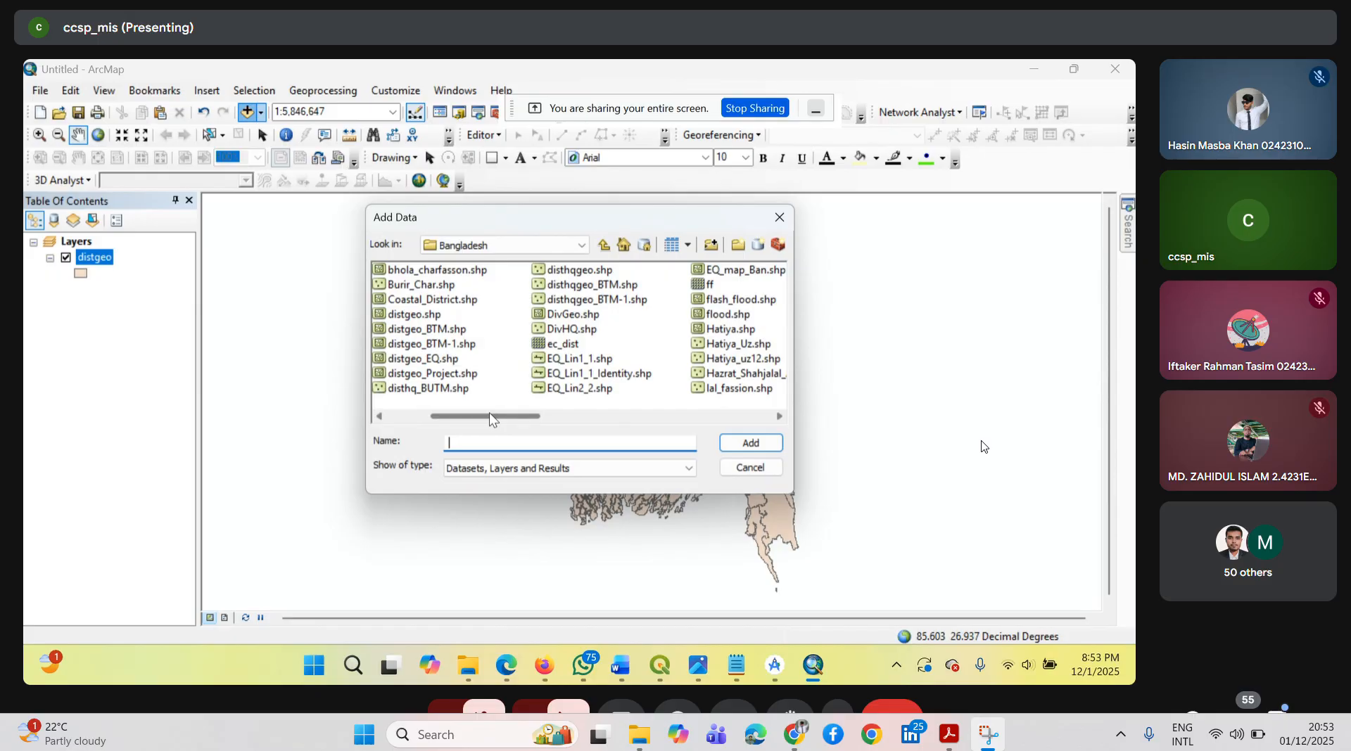
left_click_drag(490, 419, 502, 417)
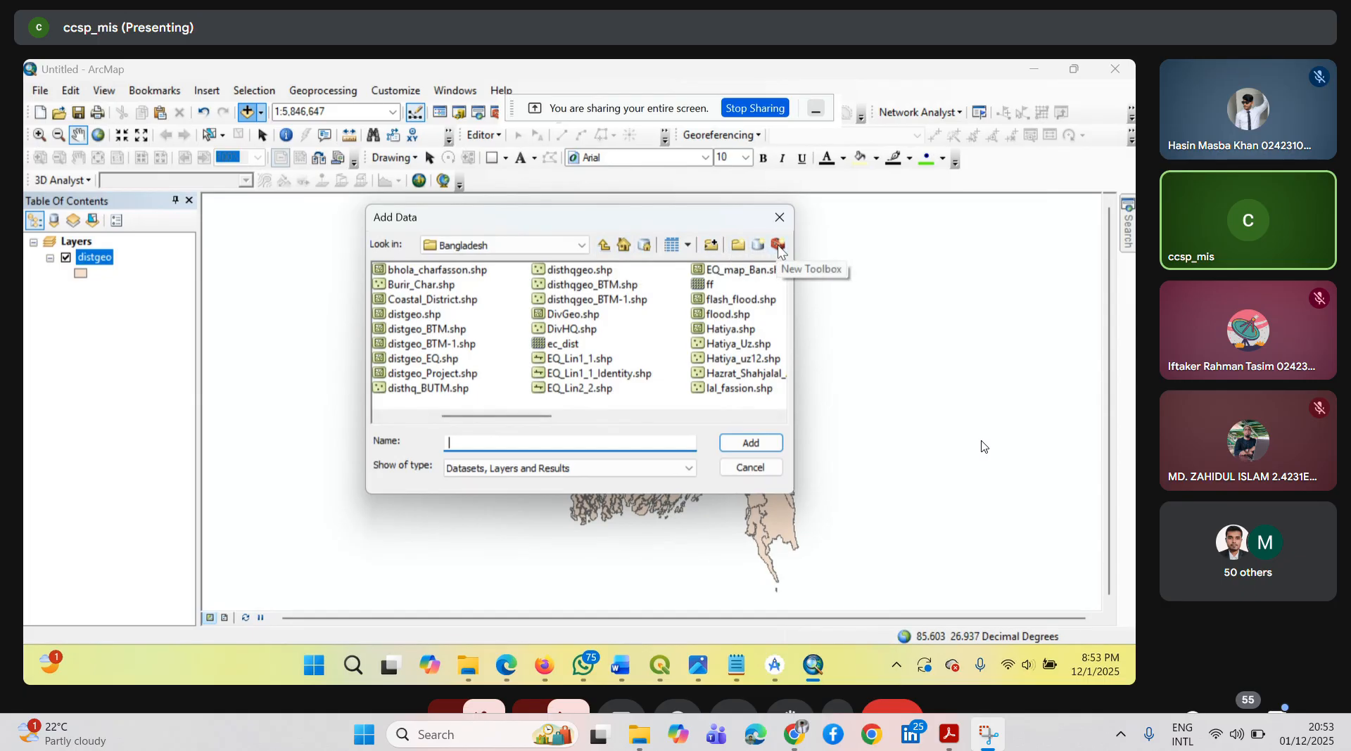
left_click(631, 311)
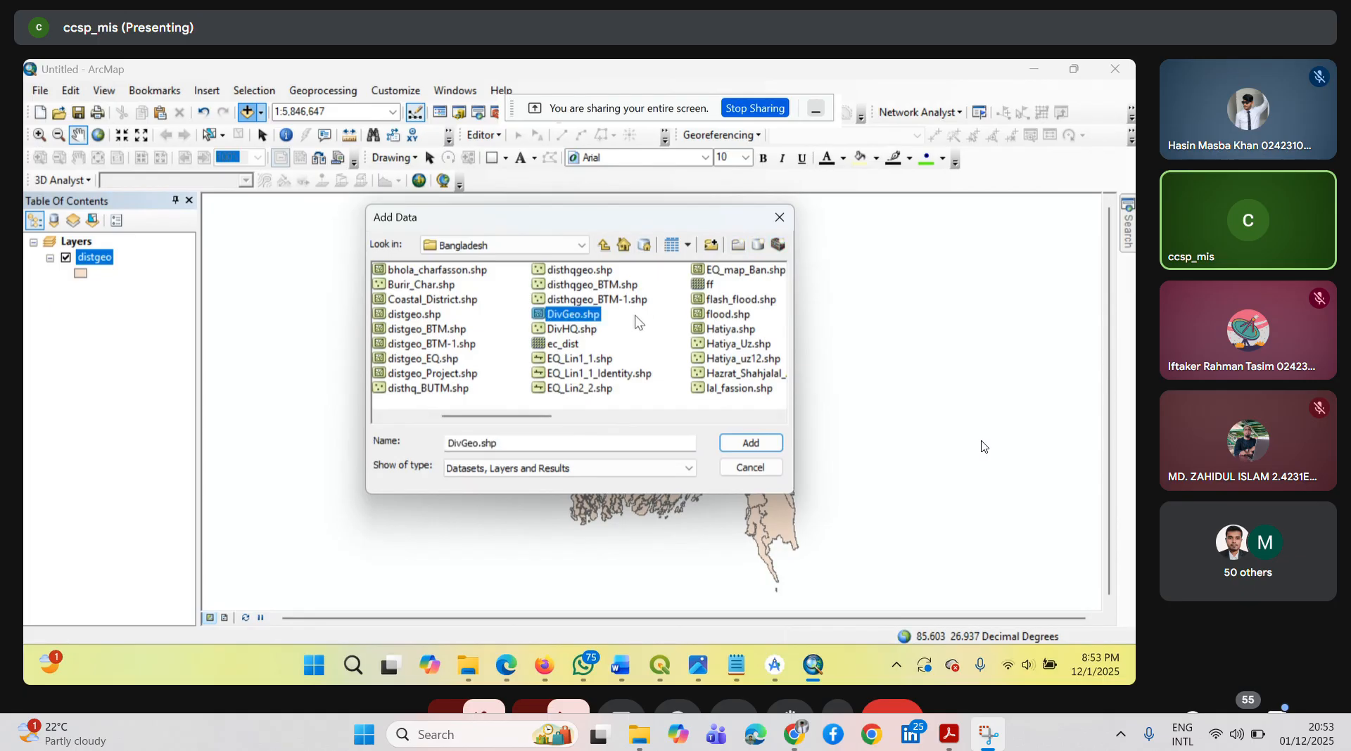
left_click(757, 468)
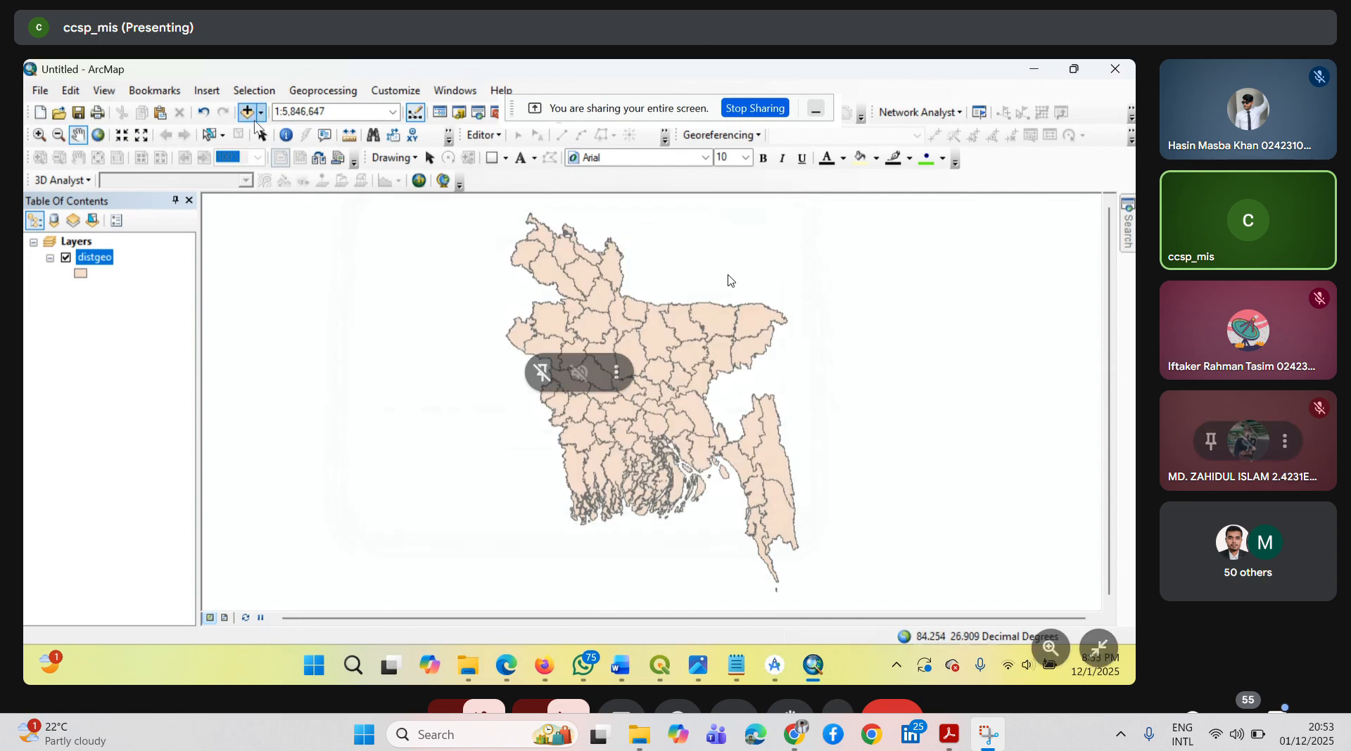
- Check the Bangladesh folder's shapefiles again for the projected output, cancel adding data, and refresh the map view
left_click(249, 114)
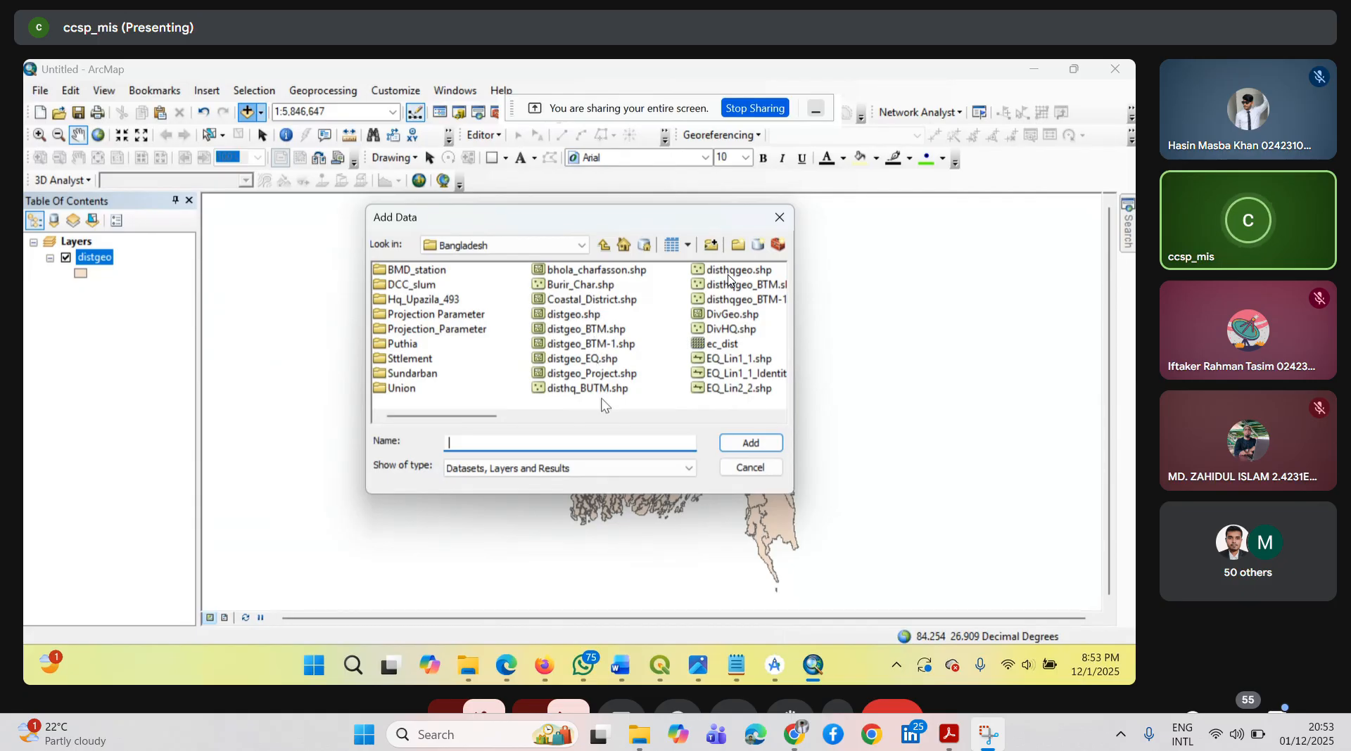
left_click(779, 416)
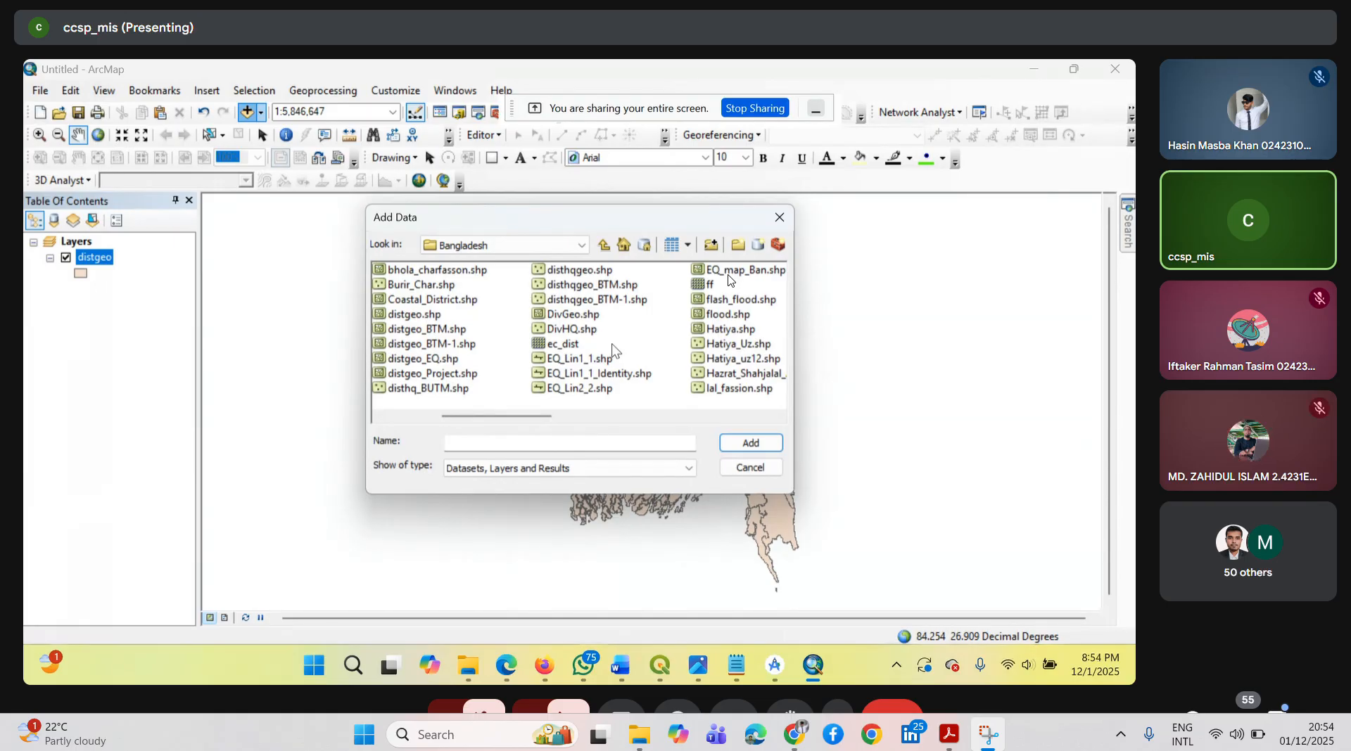
key("XF86MonBrightnessUp")
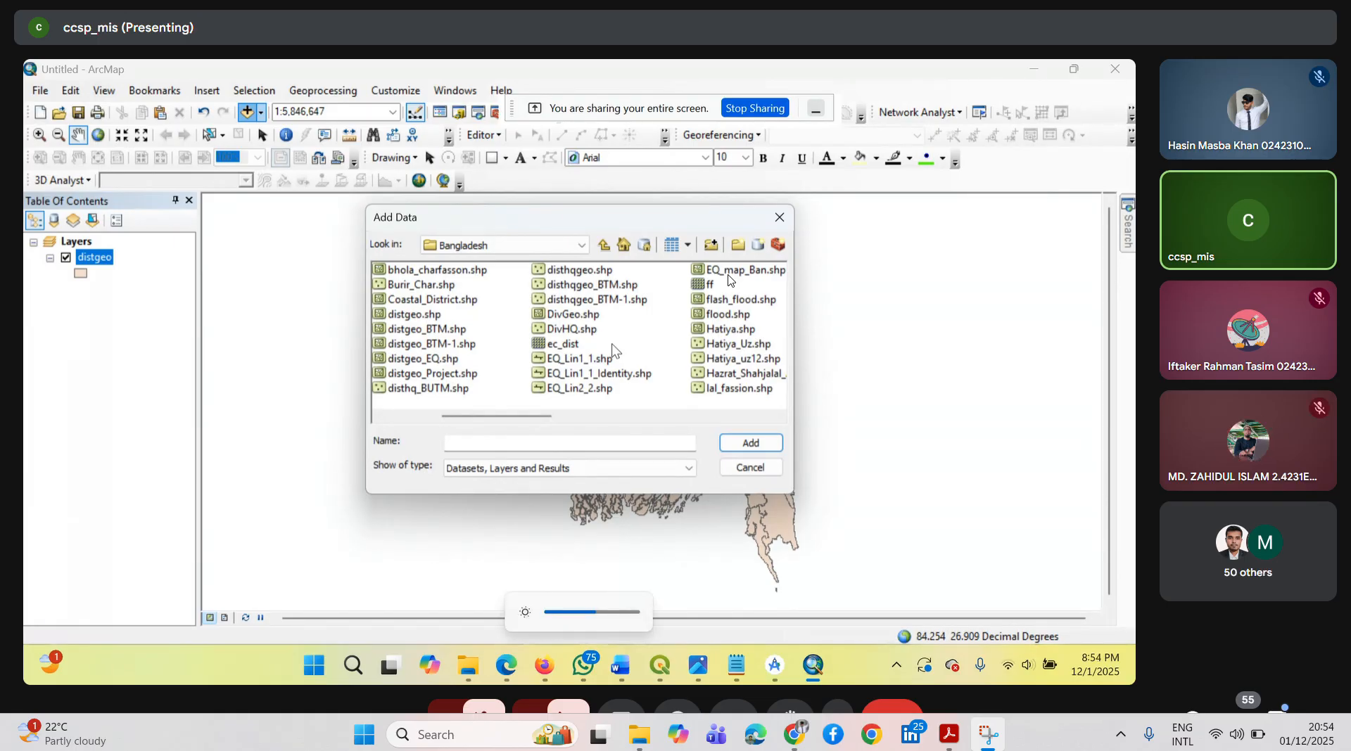
key("XF86MonBrightnessDown")
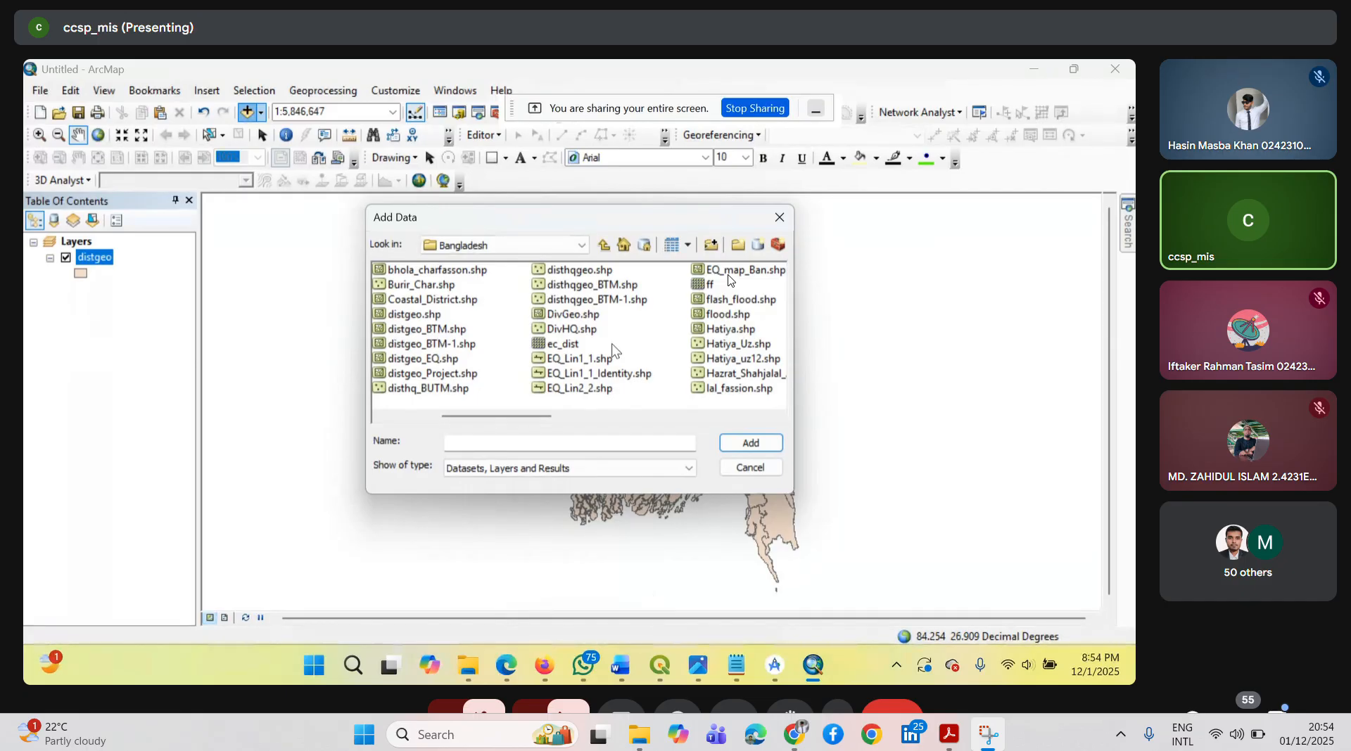
key("XF86AudioMicMute")
key("XF86AudioMicMute")
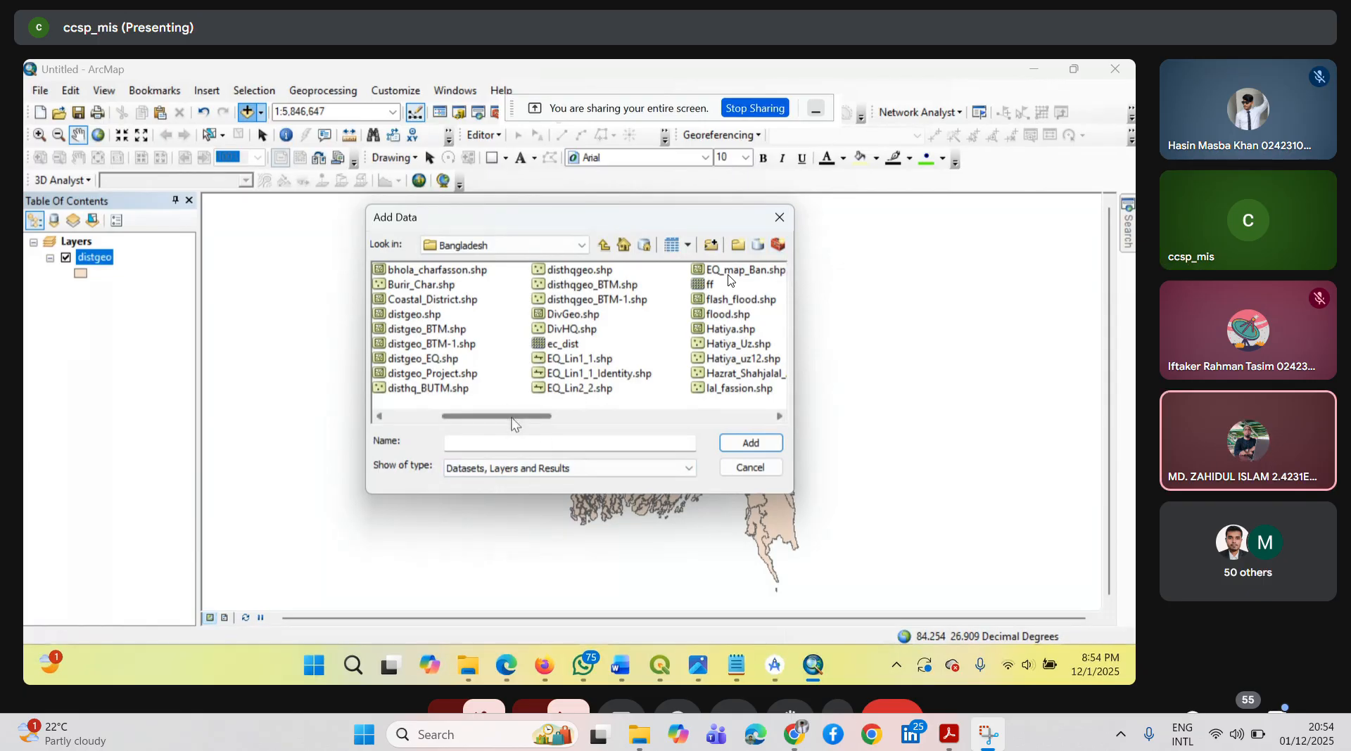
left_click(765, 466)
left_click(103, 90)
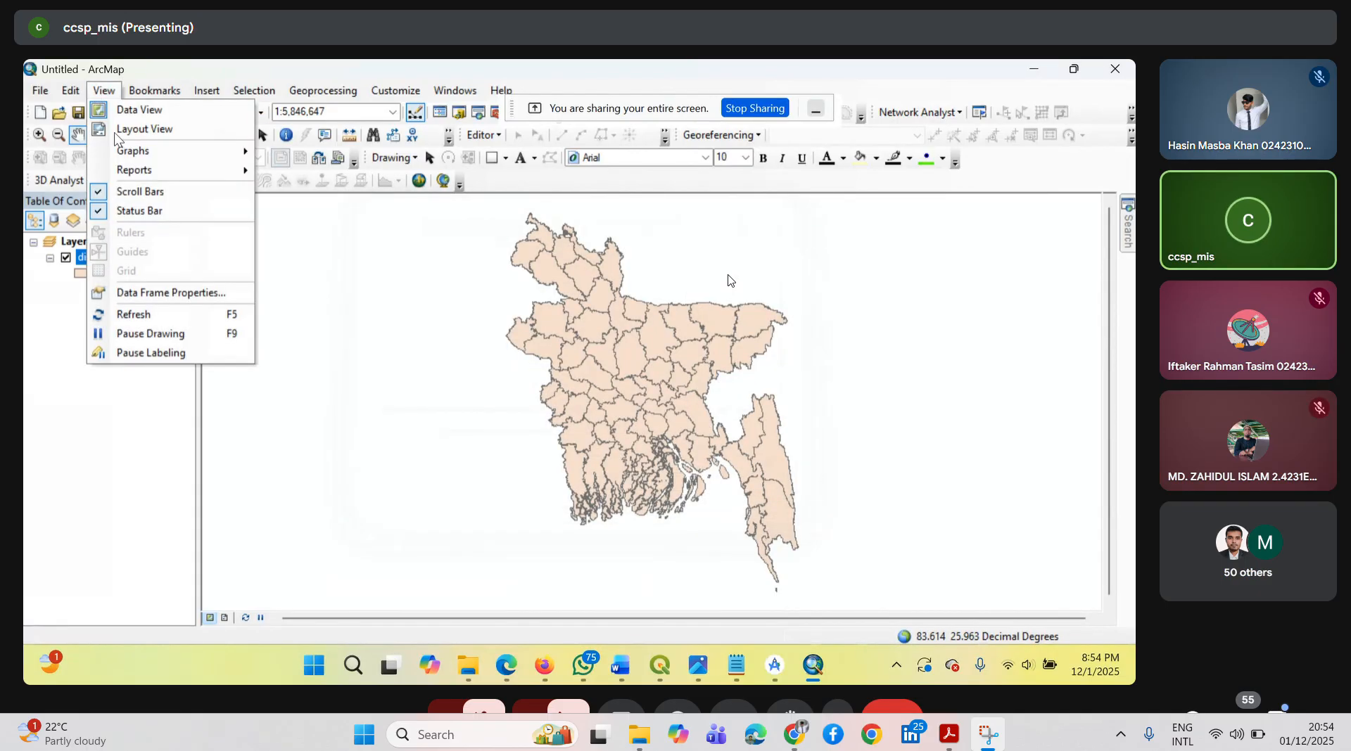
left_click(155, 314)
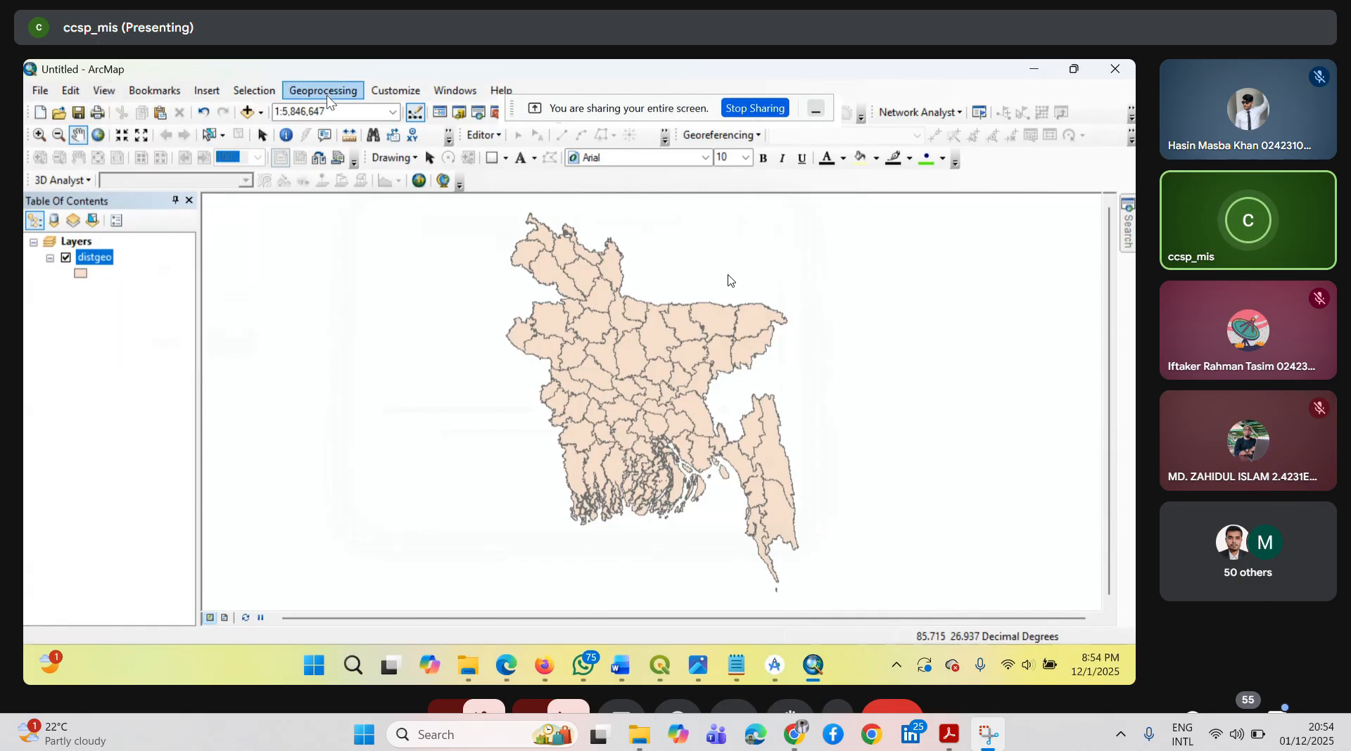
- Search GIS Data's Bangladesh folder and its Projection Parameter and Projection_Parameter subfolders for the projected shapefile, then cancel adding data
left_click(247, 112)
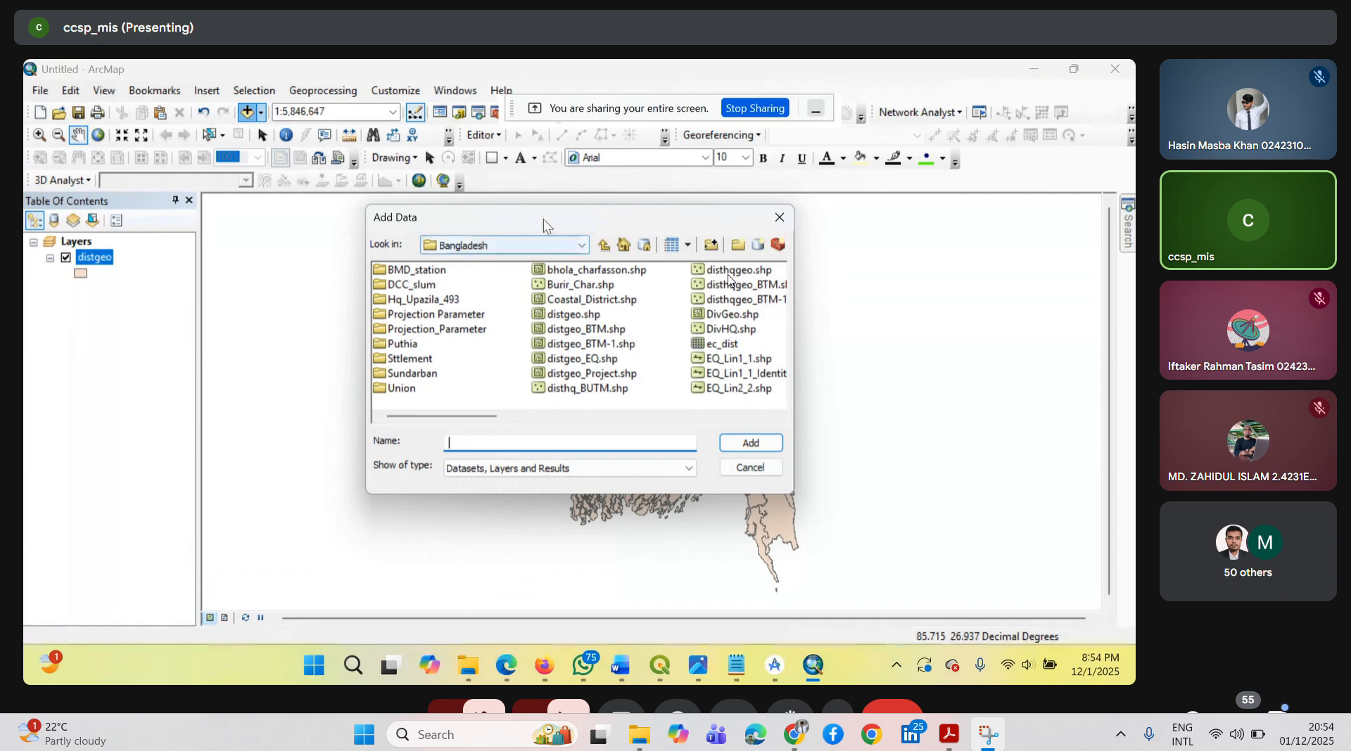
left_click(604, 245)
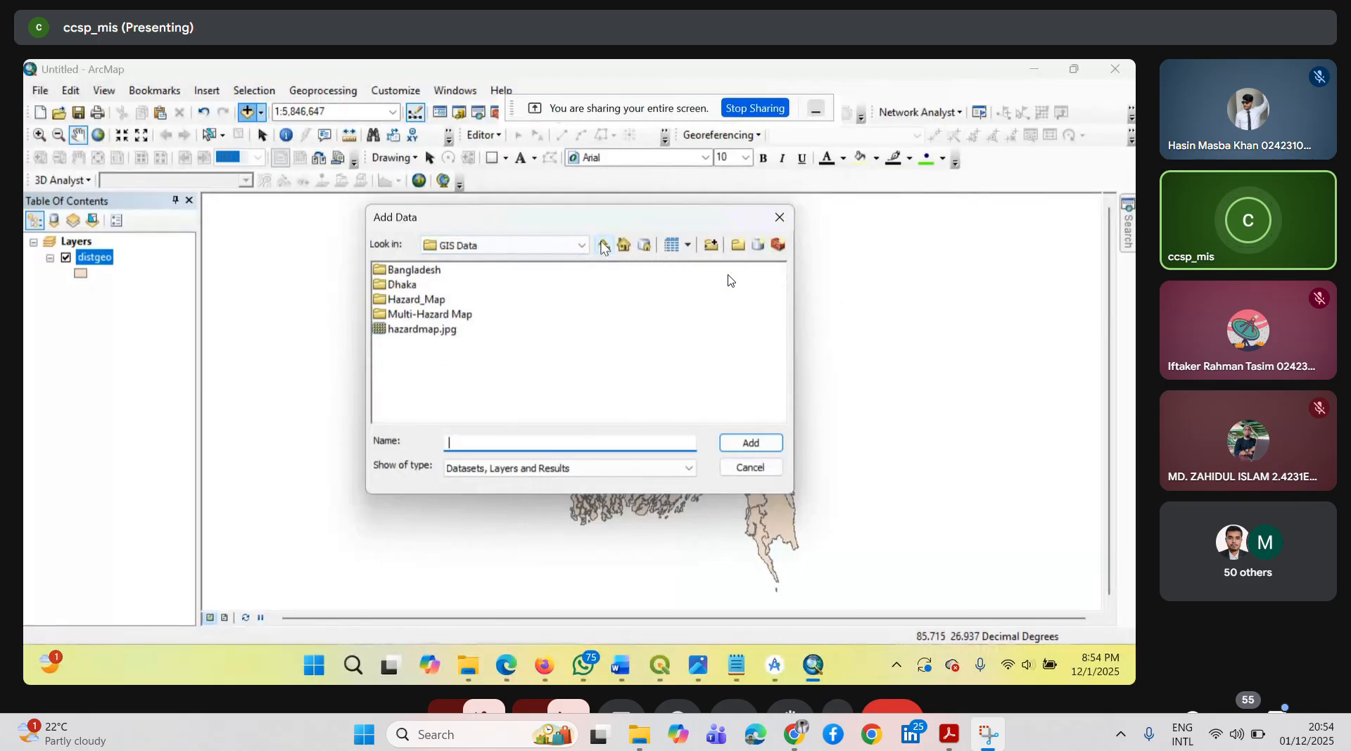
left_click(409, 272)
double_click(409, 273)
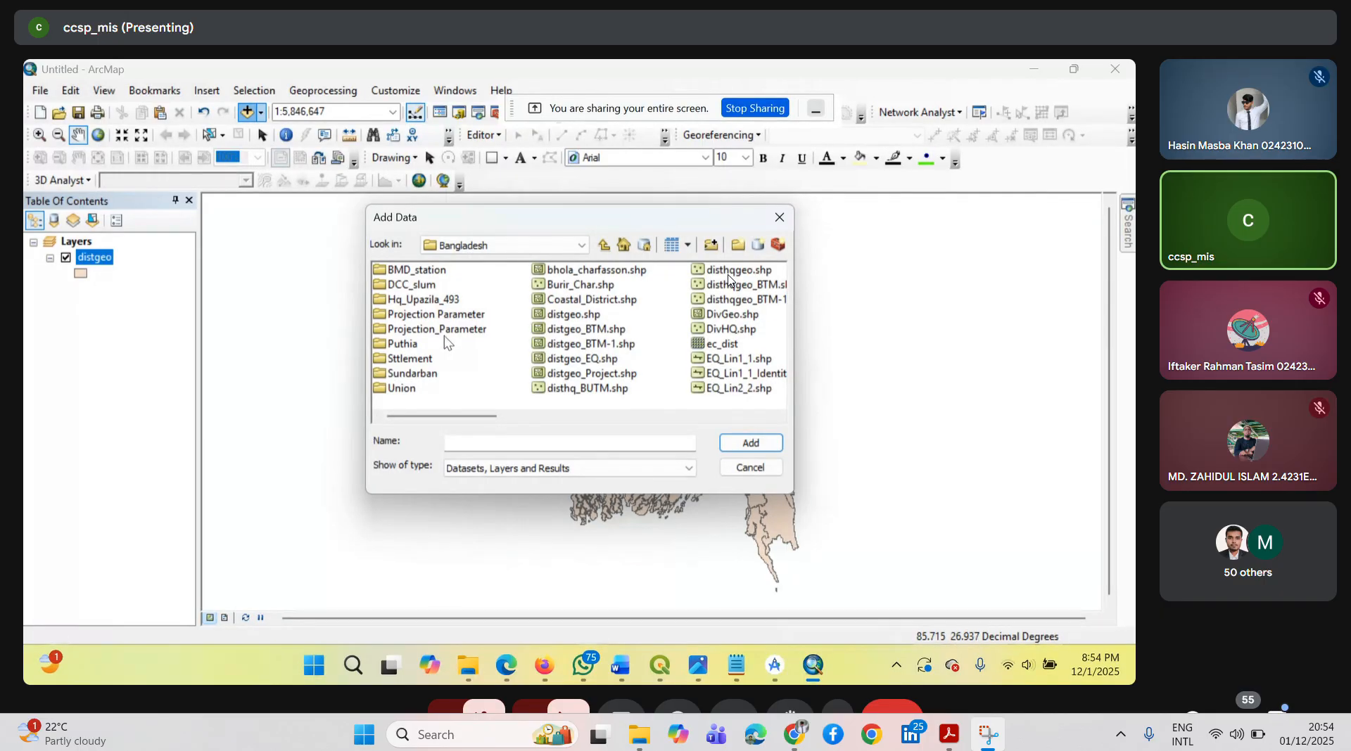
double_click(445, 313)
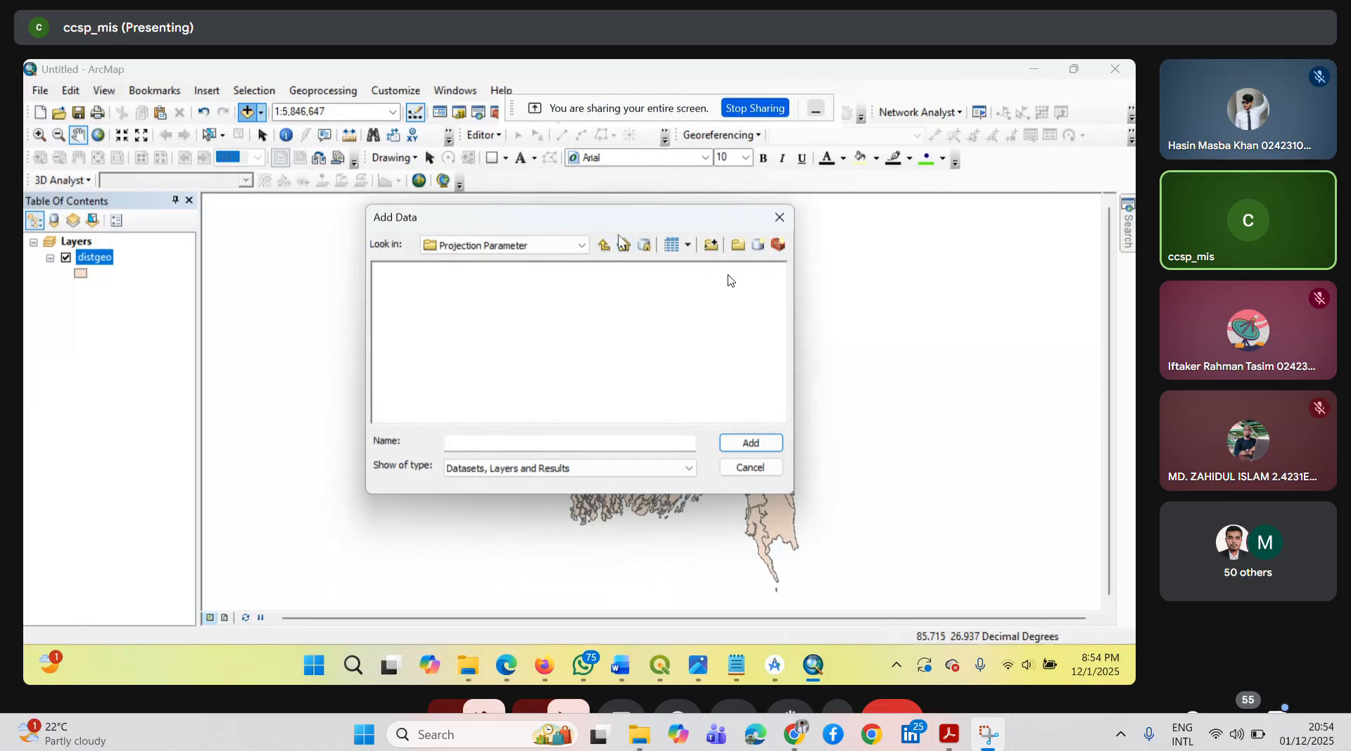
left_click(605, 245)
left_click(443, 329)
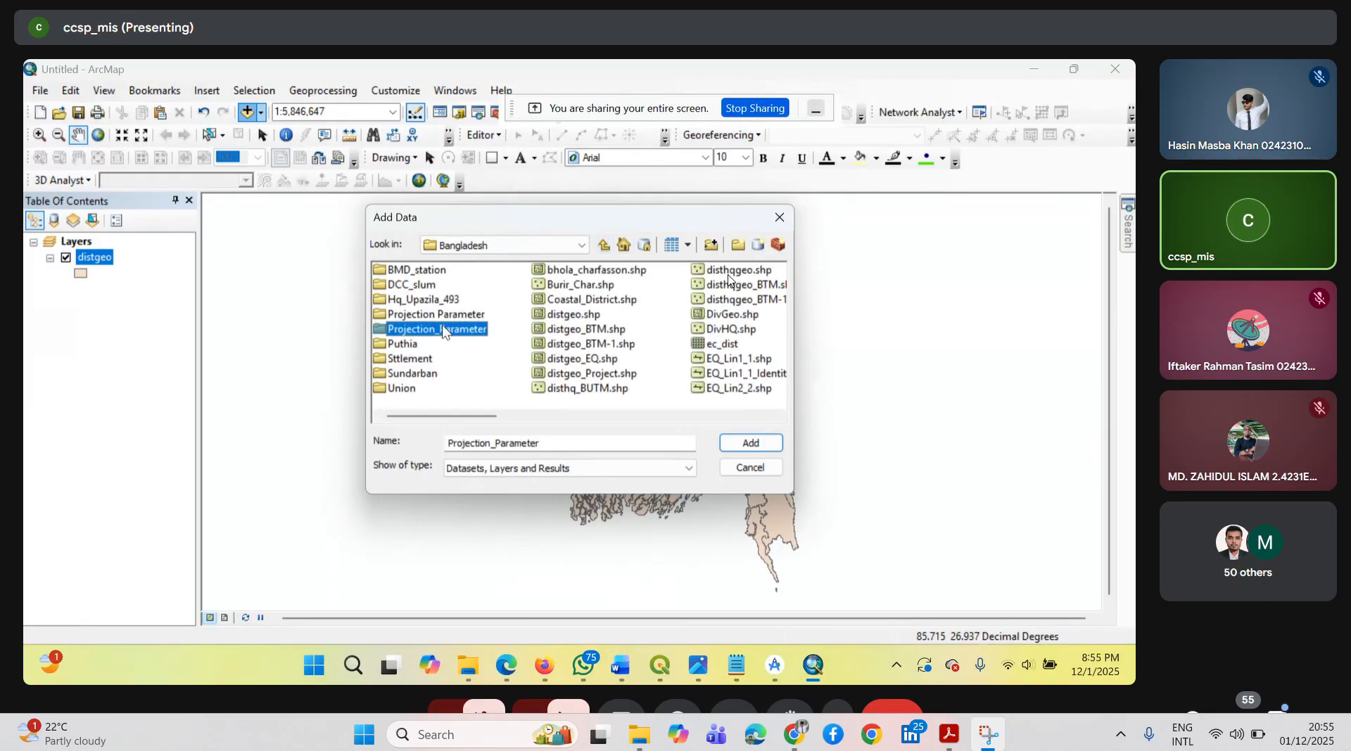
double_click(443, 329)
left_click(604, 245)
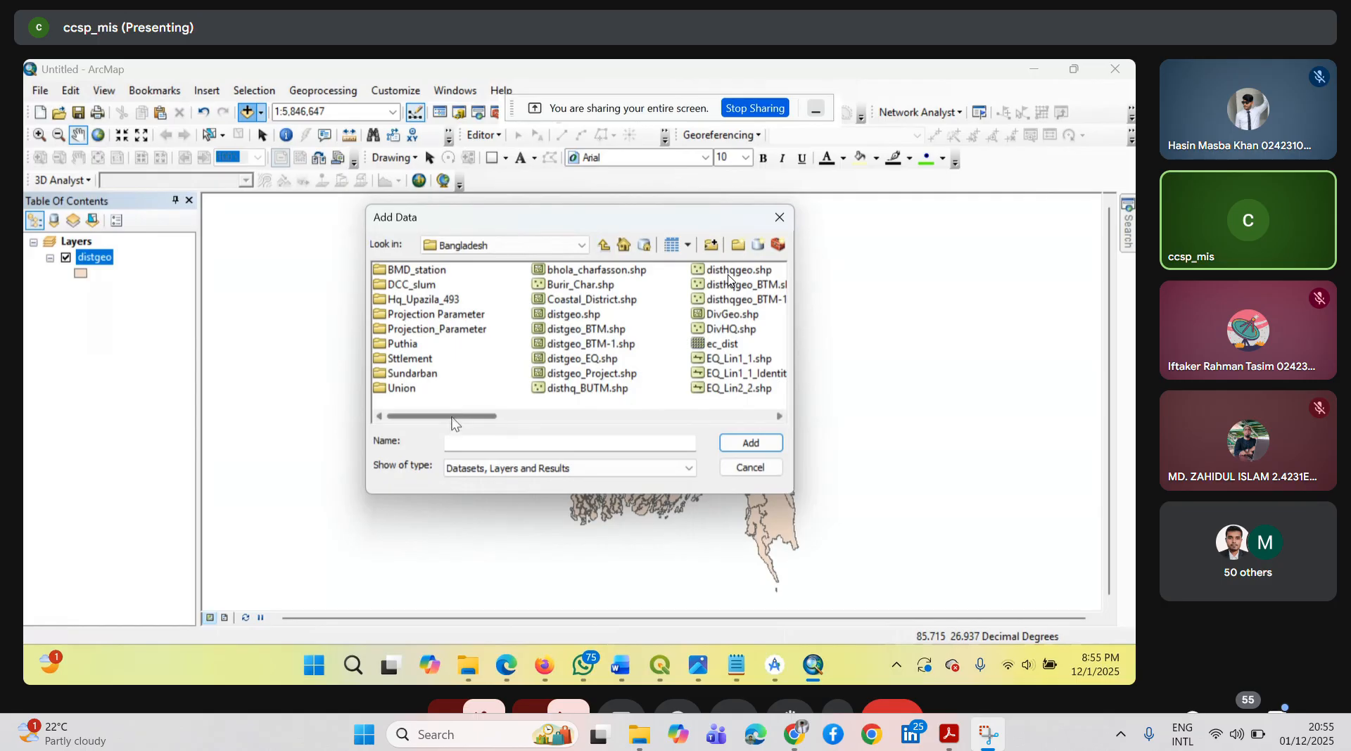
left_click_drag(451, 416, 483, 418)
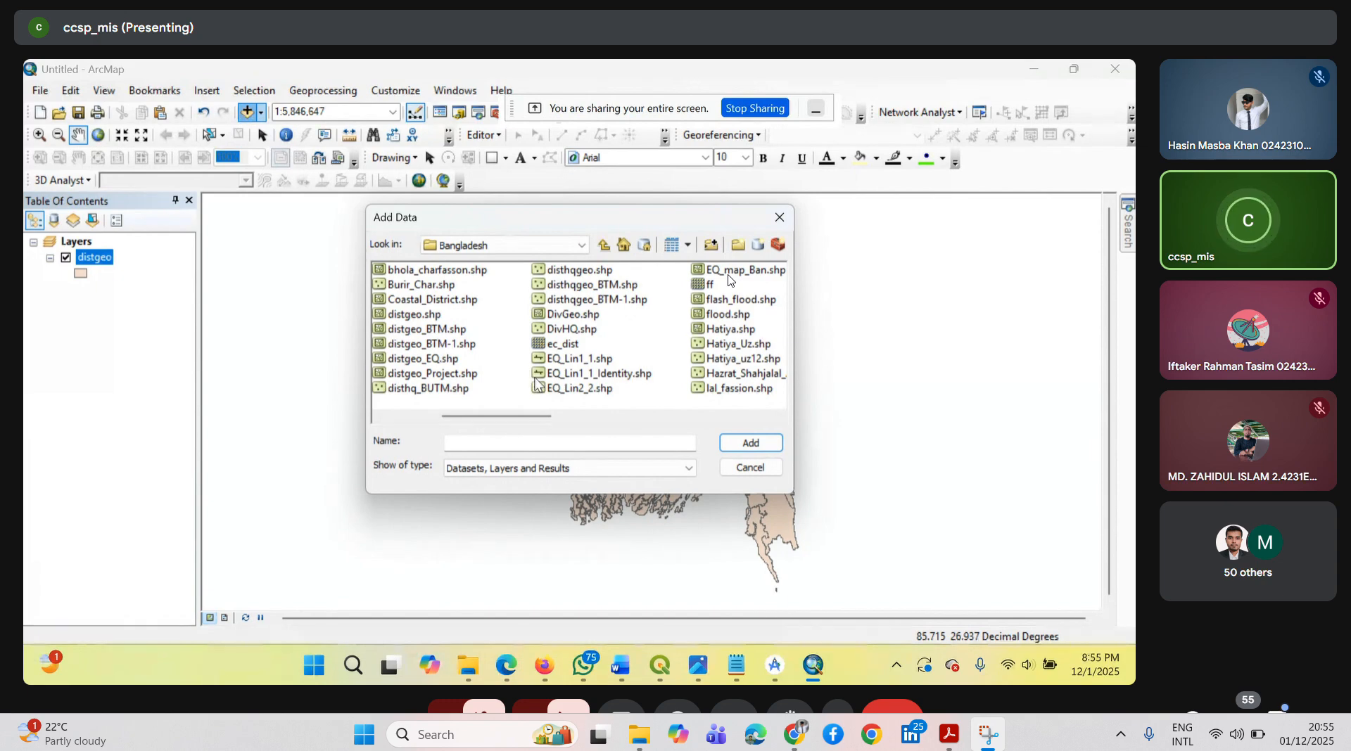
left_click(751, 468)
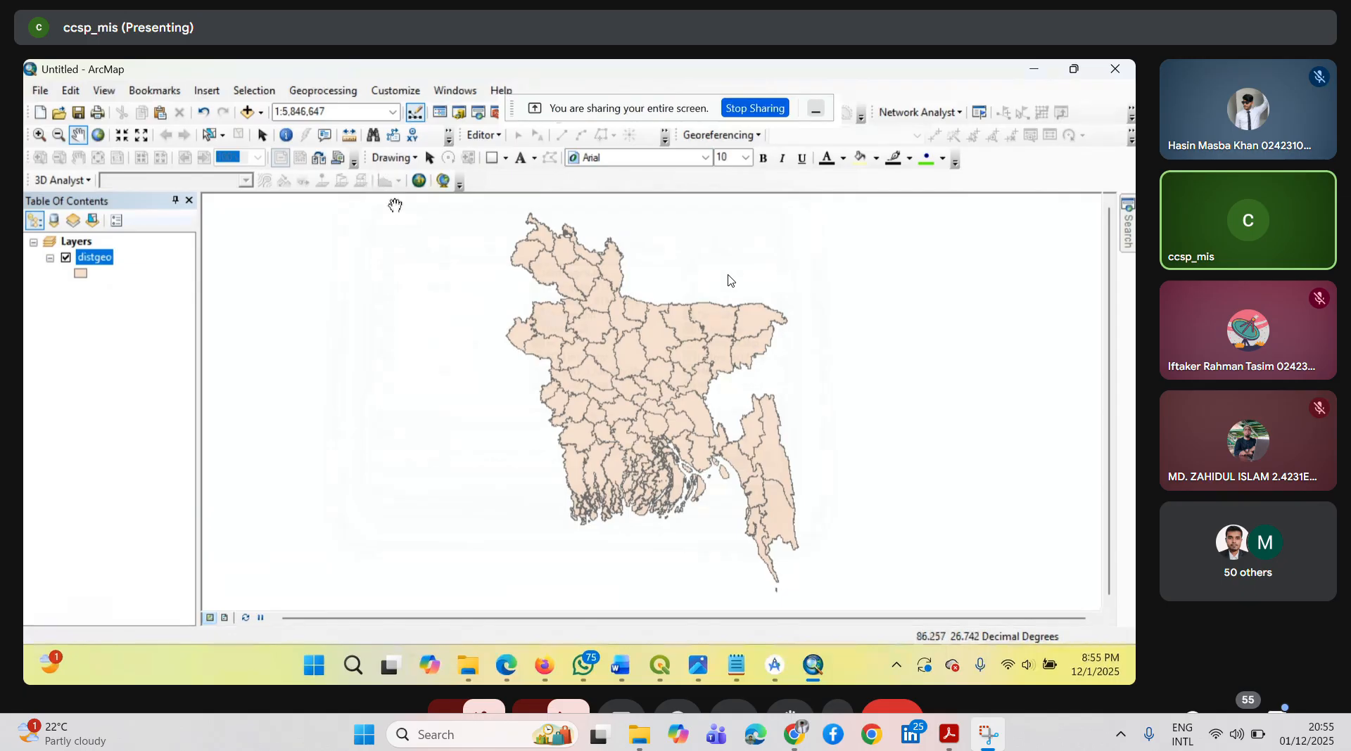
- Reopen the Project tool with distgeo as input, check the full path of the Bangladesh output folder, and cancel the tool
left_click(496, 112)
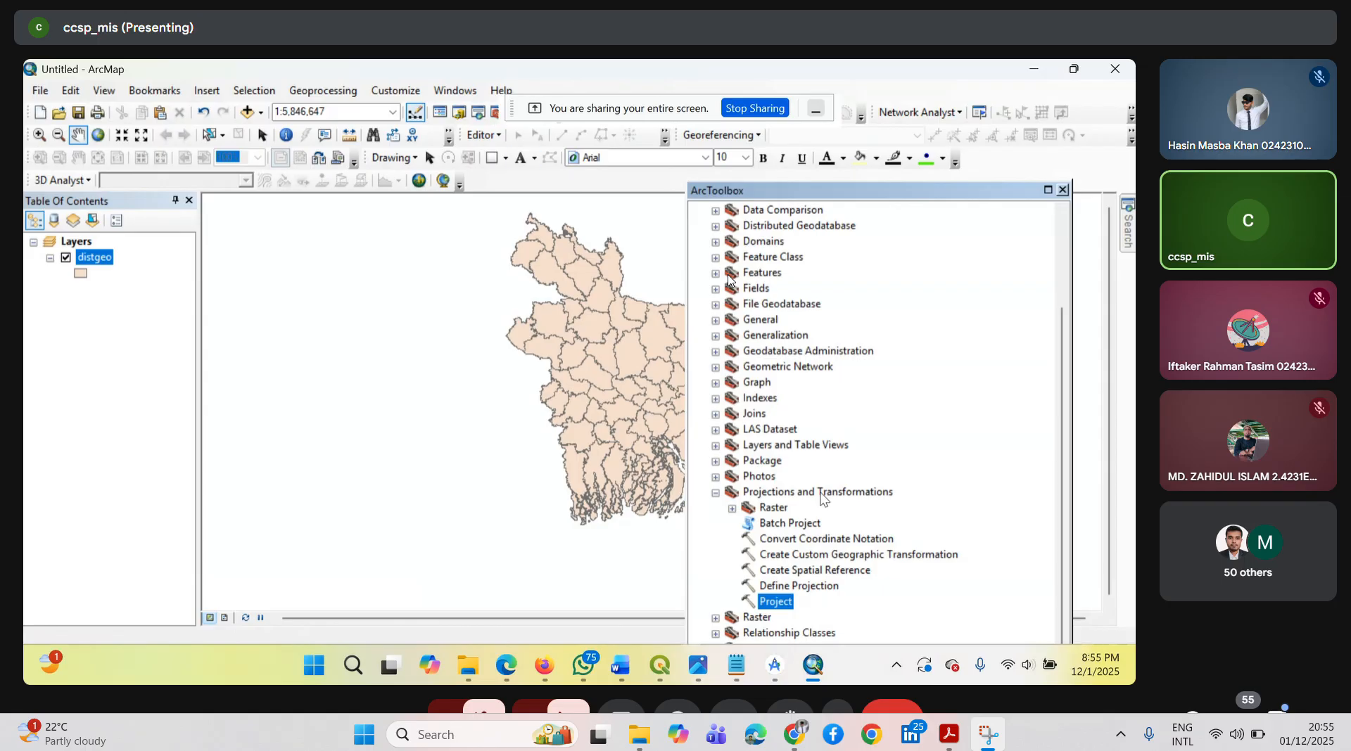
double_click(776, 603)
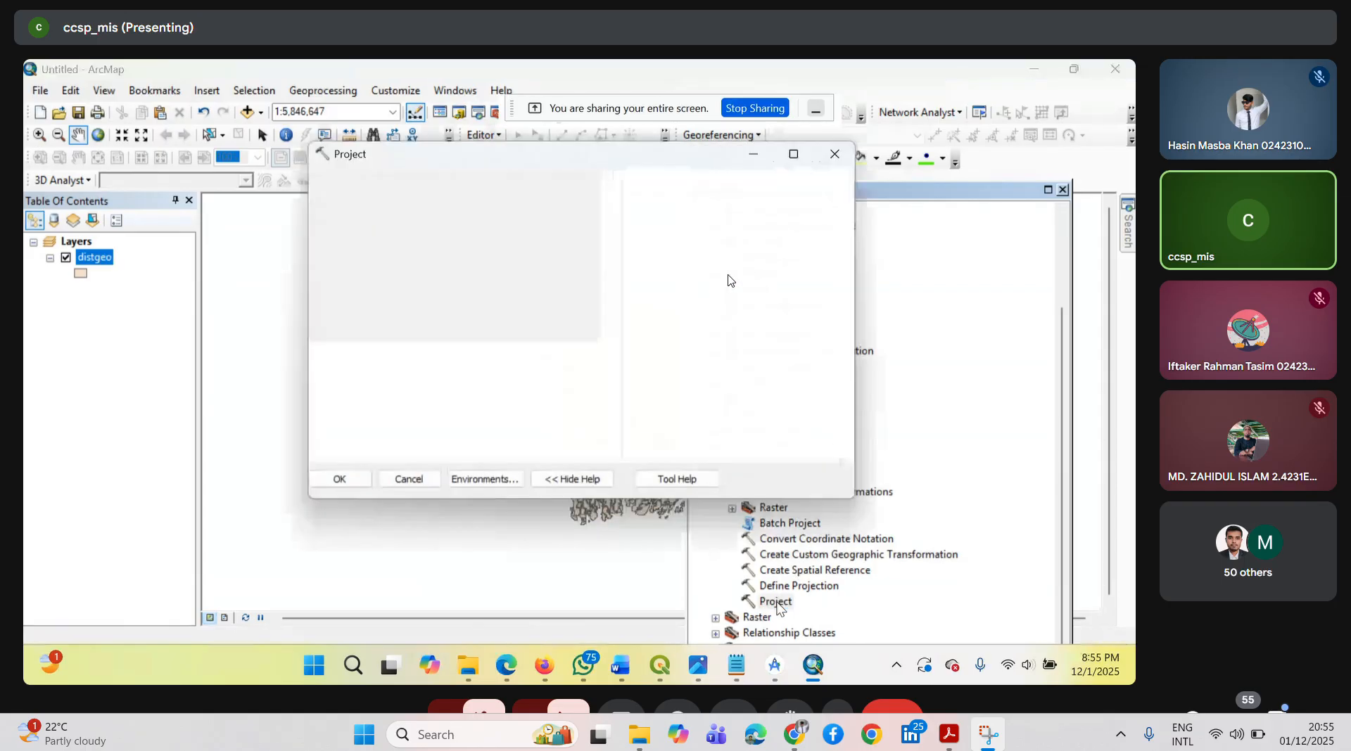
left_click(556, 204)
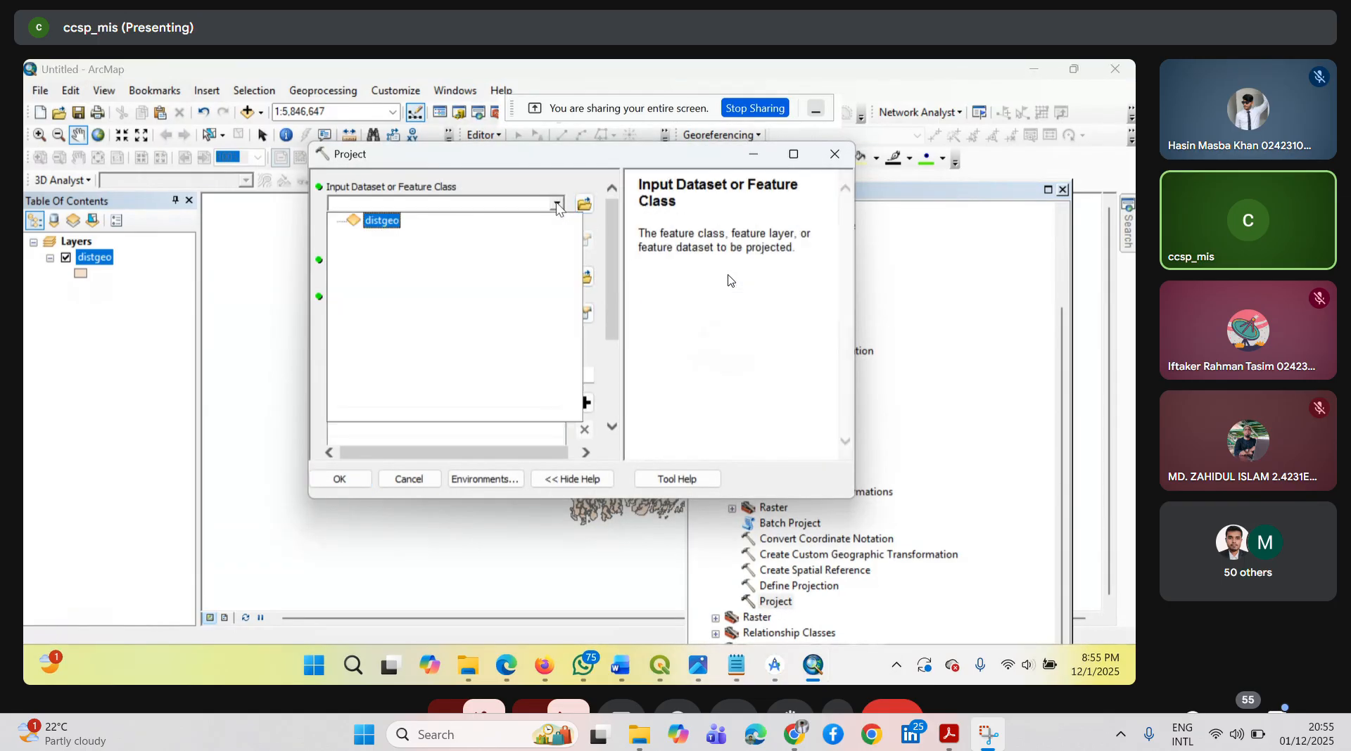
left_click(378, 221)
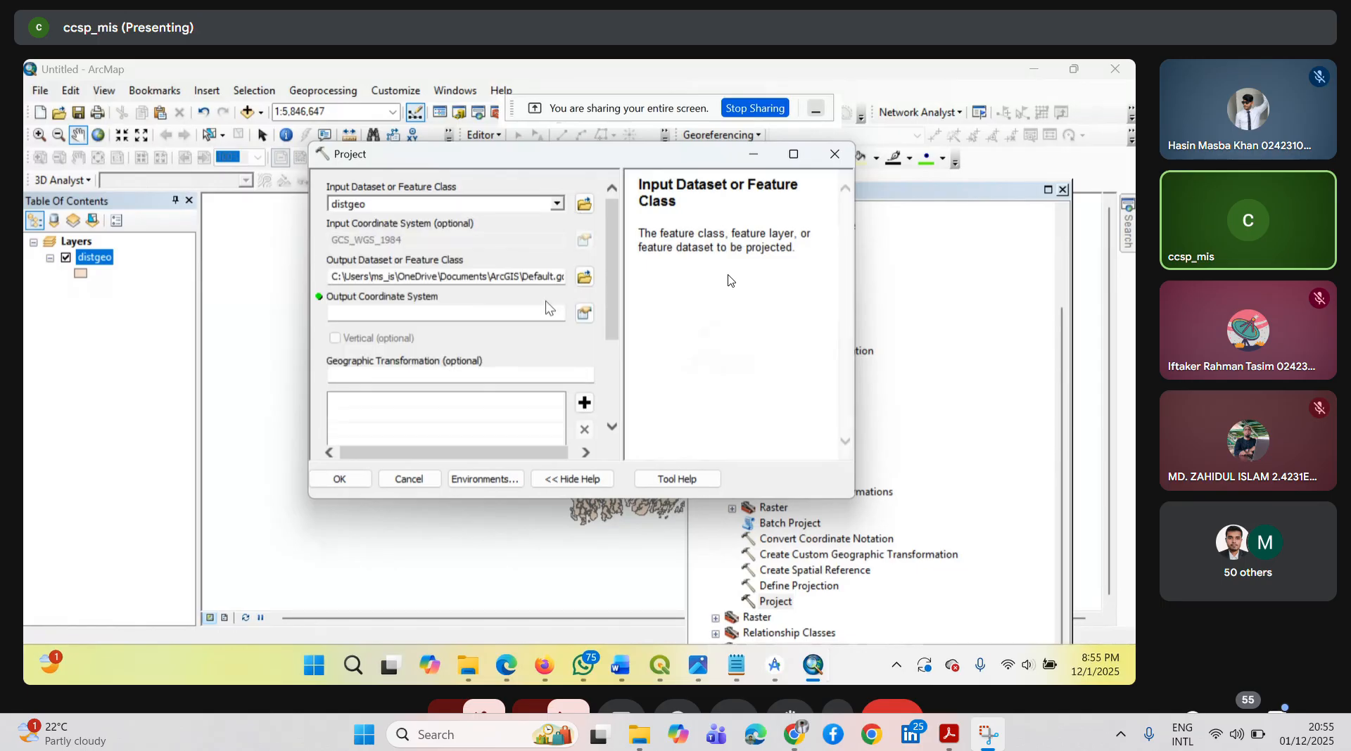
left_click(584, 277)
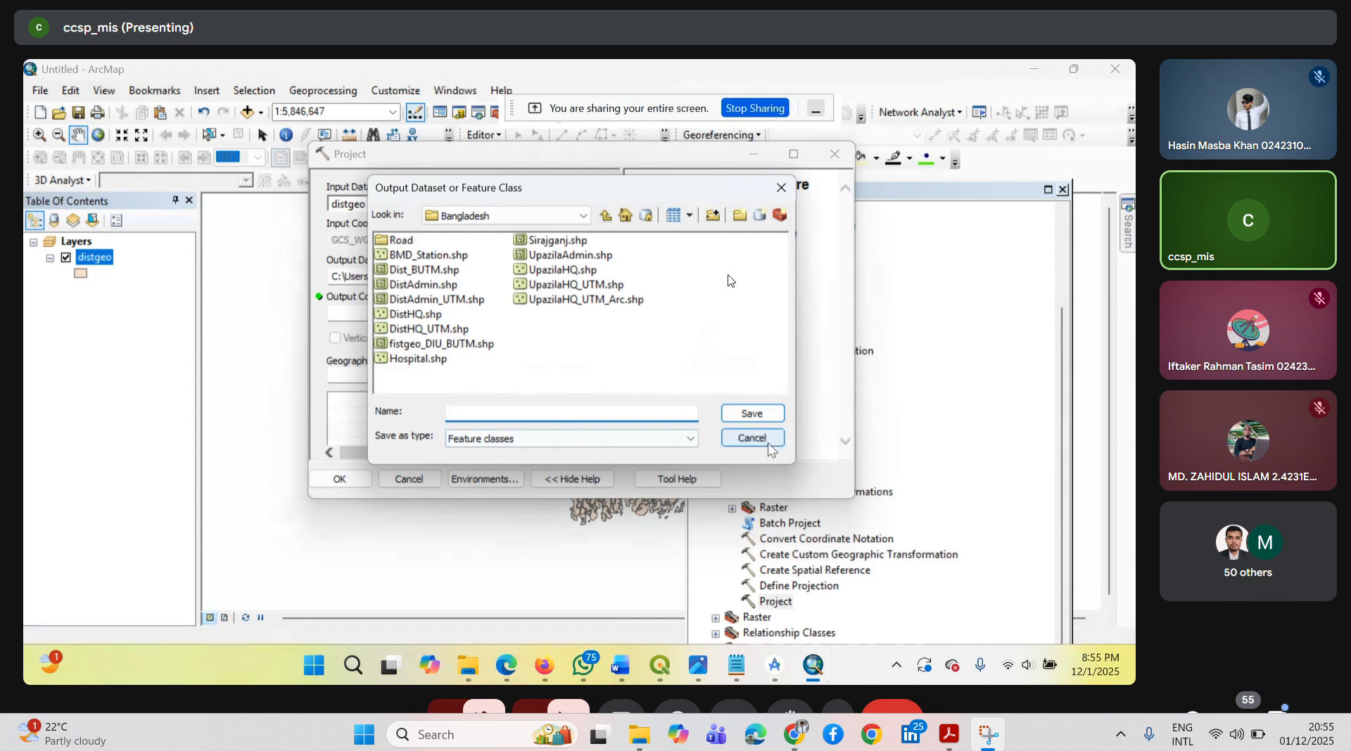
left_click(582, 217)
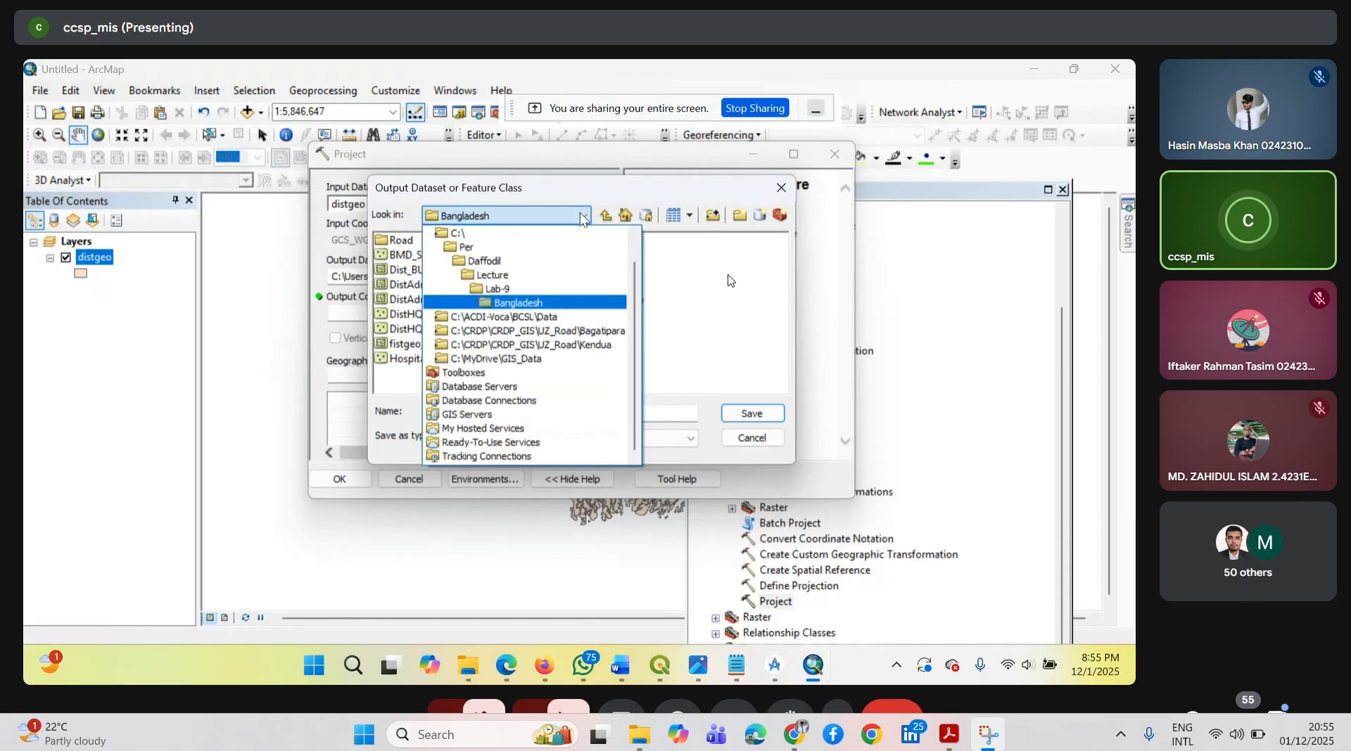
left_click(583, 217)
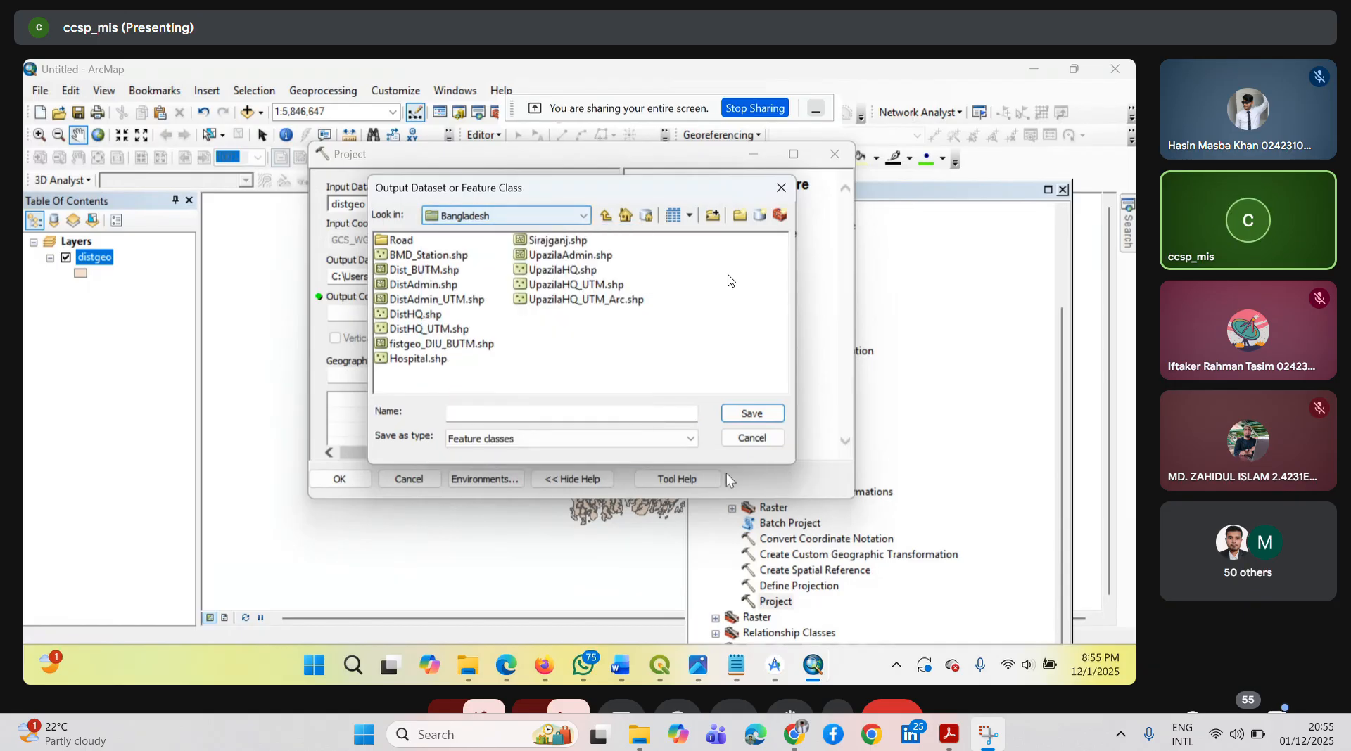
left_click(746, 439)
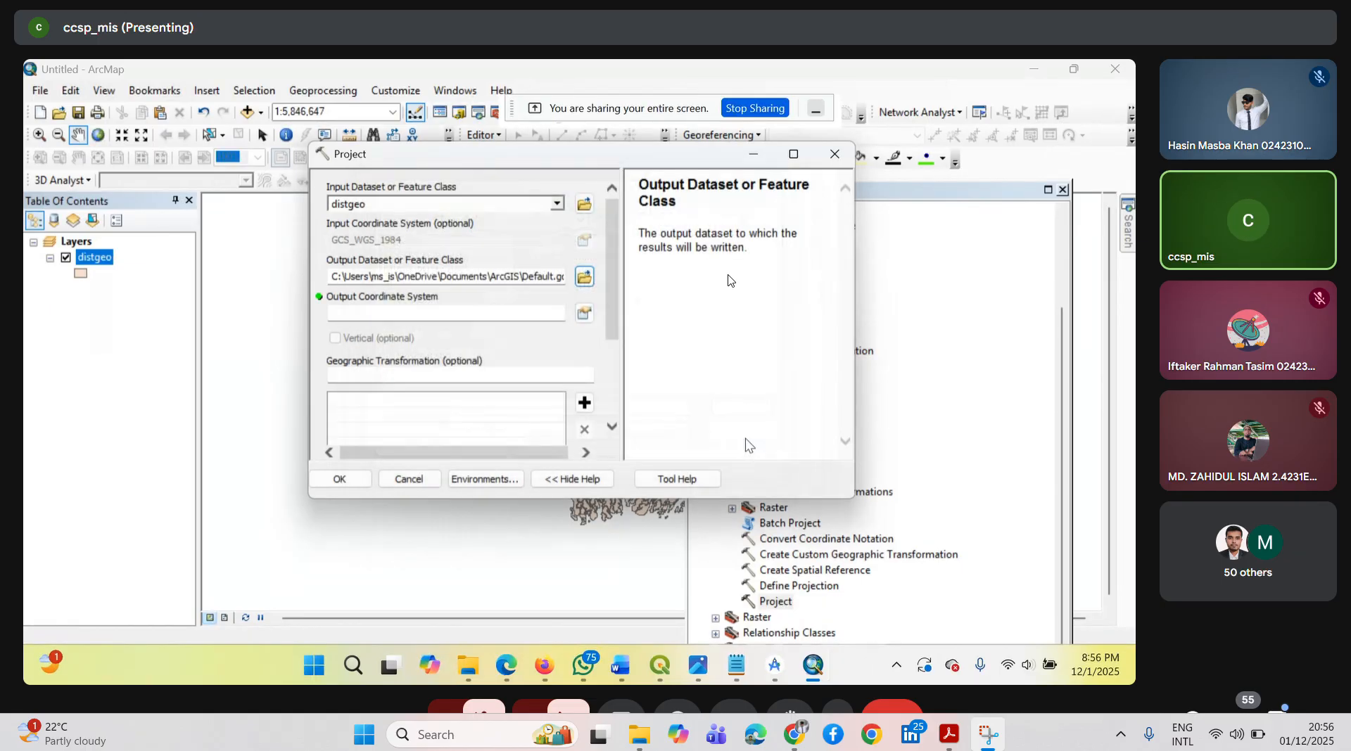
left_click(415, 482)
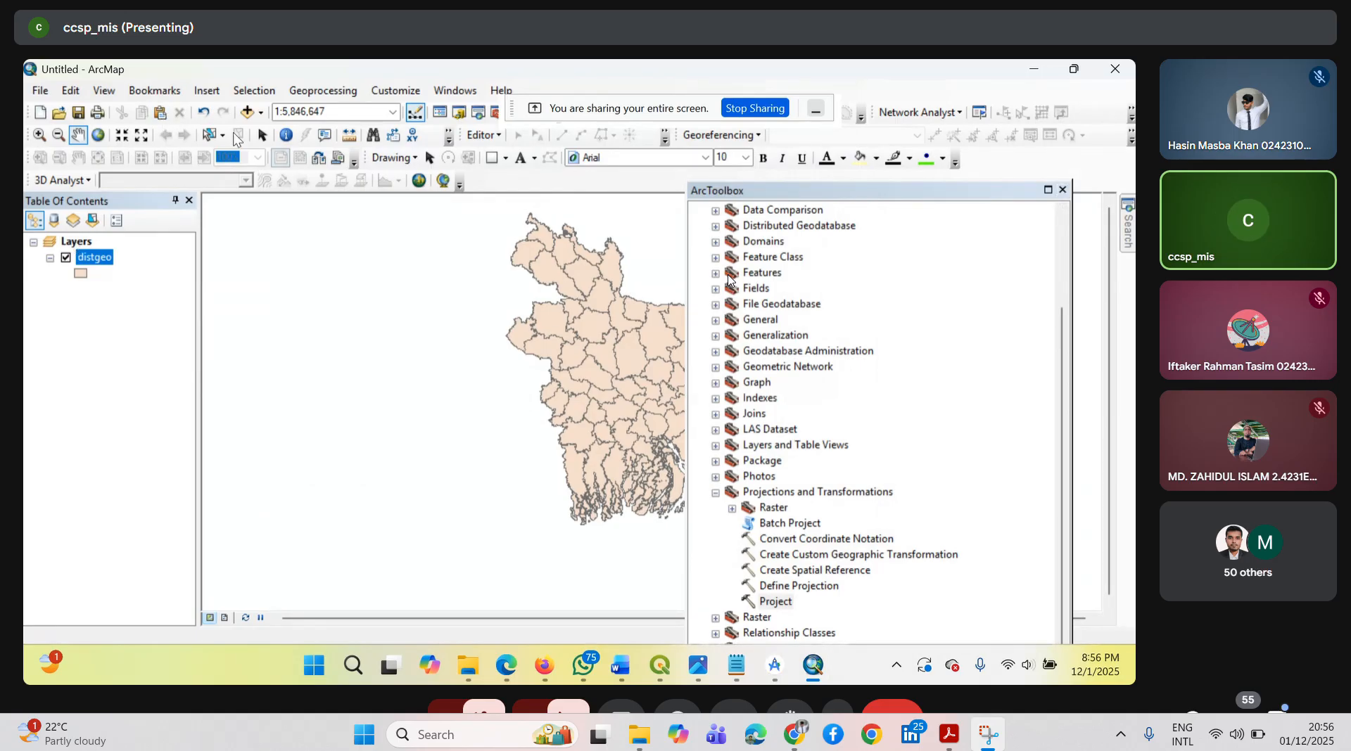
- Add the shapefile fistgeo_DIU_BUTM.shp from C:\Per\Daffodil\Lecture\Lab-9\Bangladesh to the map and close ArcToolbox
left_click(246, 113)
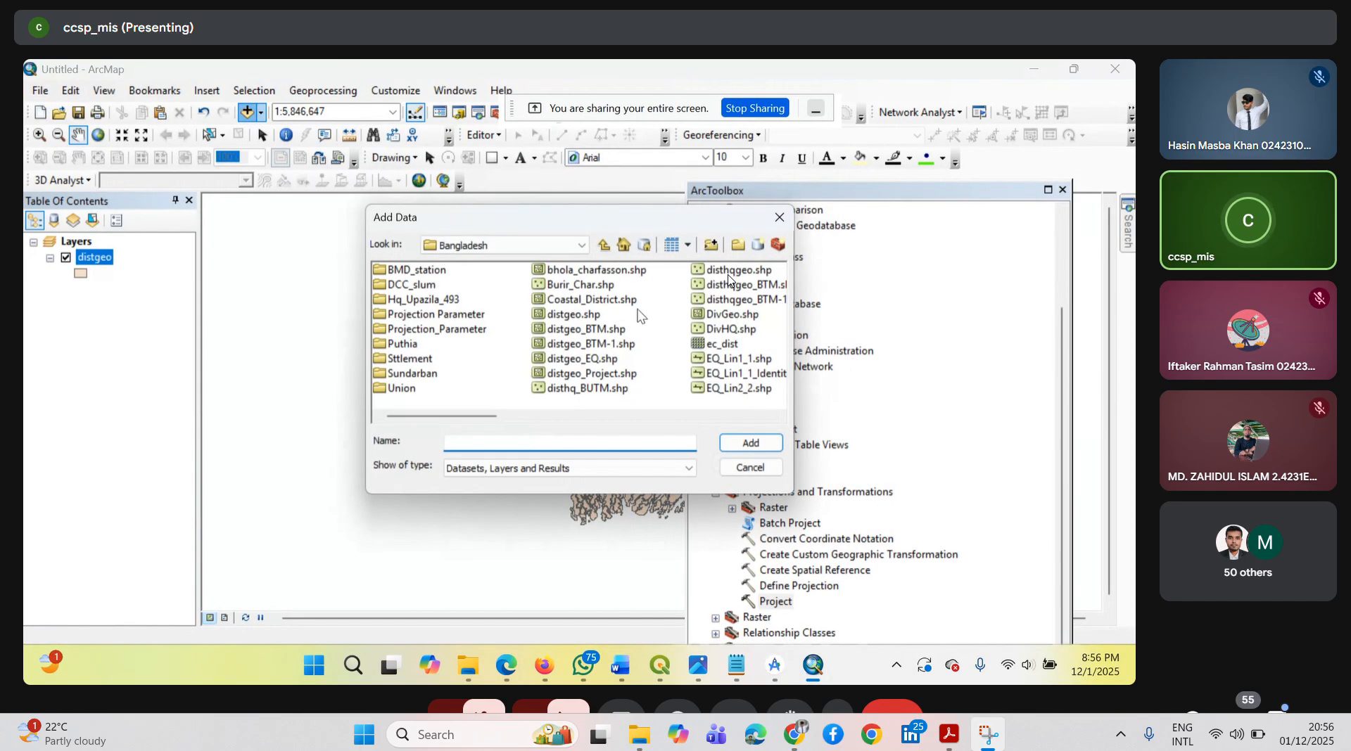
left_click(579, 247)
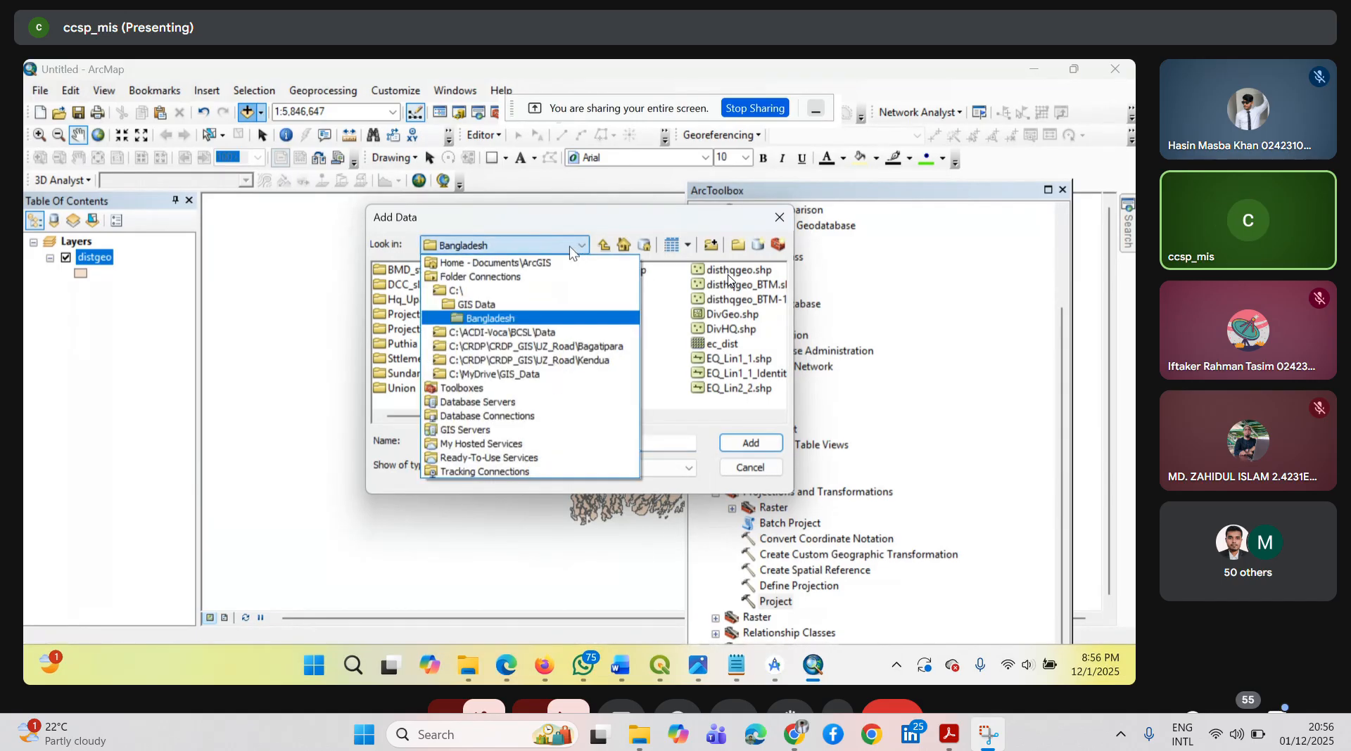
left_click(485, 290)
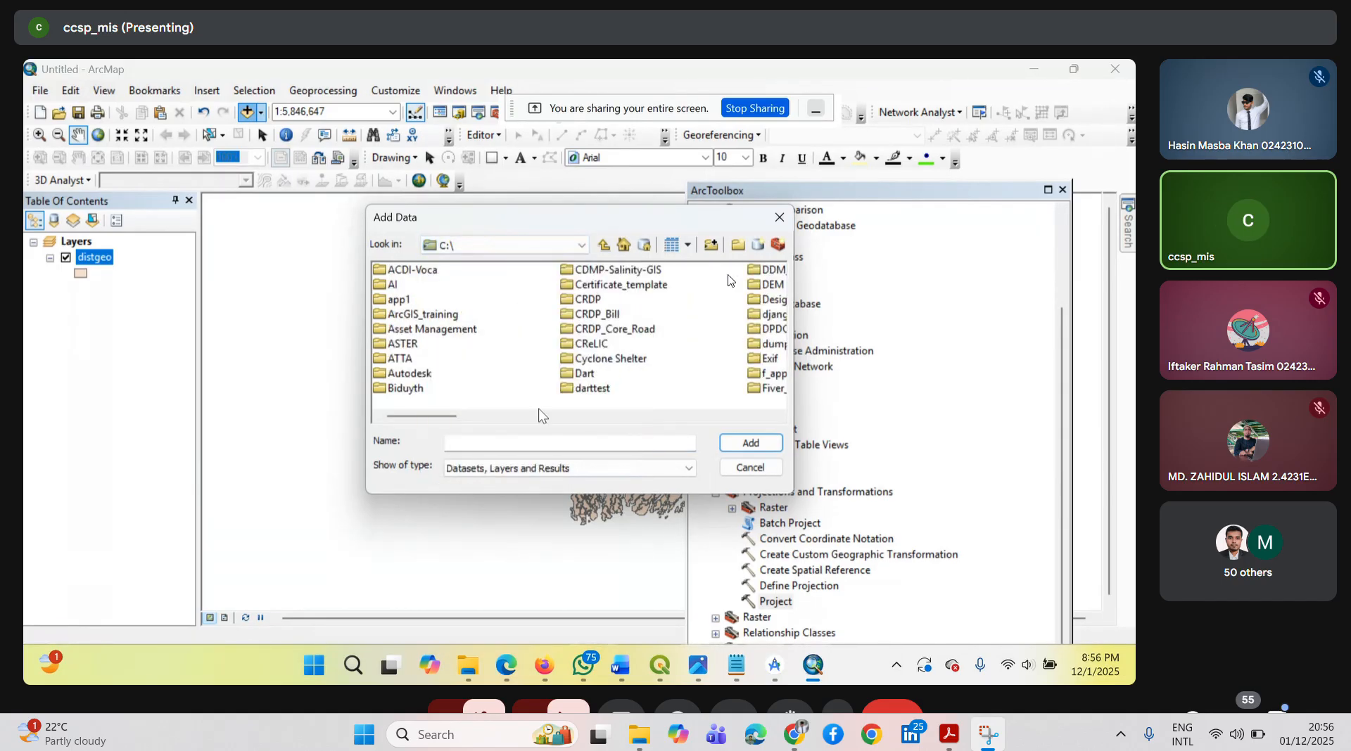
left_click_drag(450, 417, 629, 410)
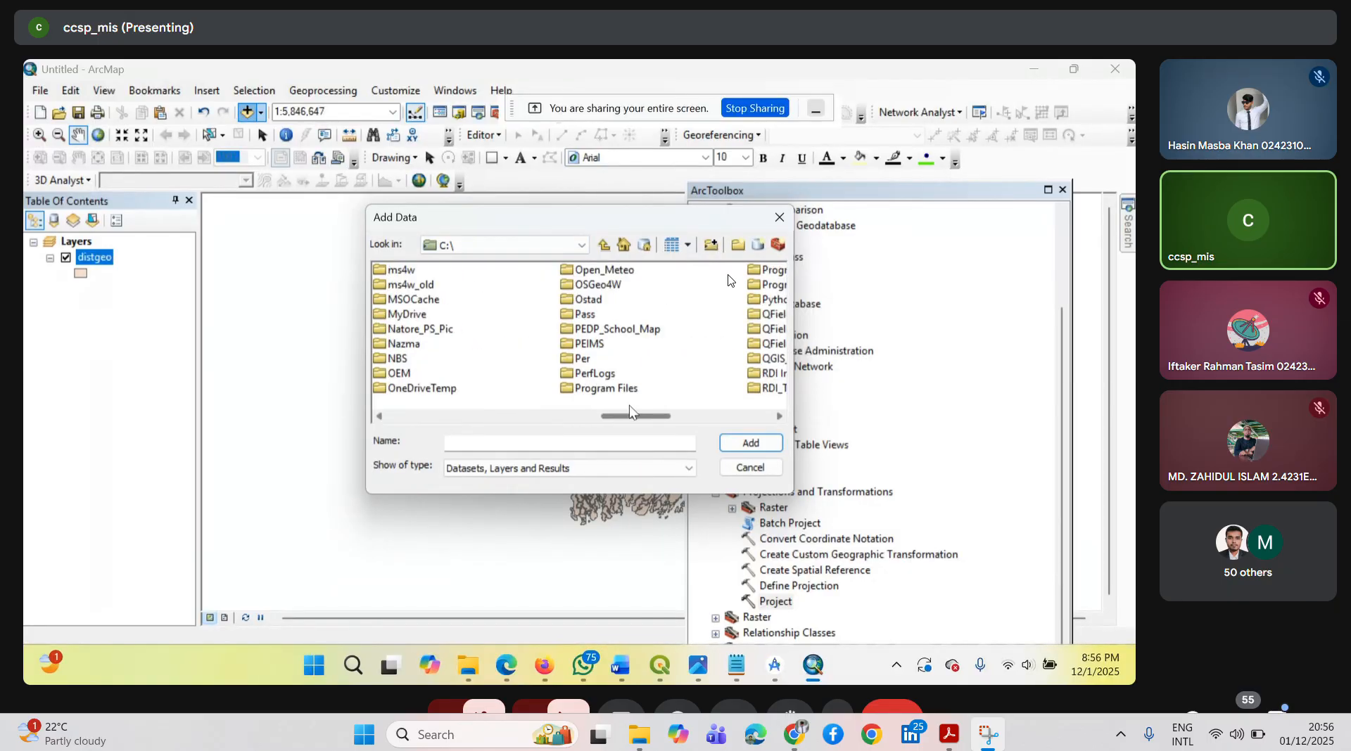
double_click(572, 359)
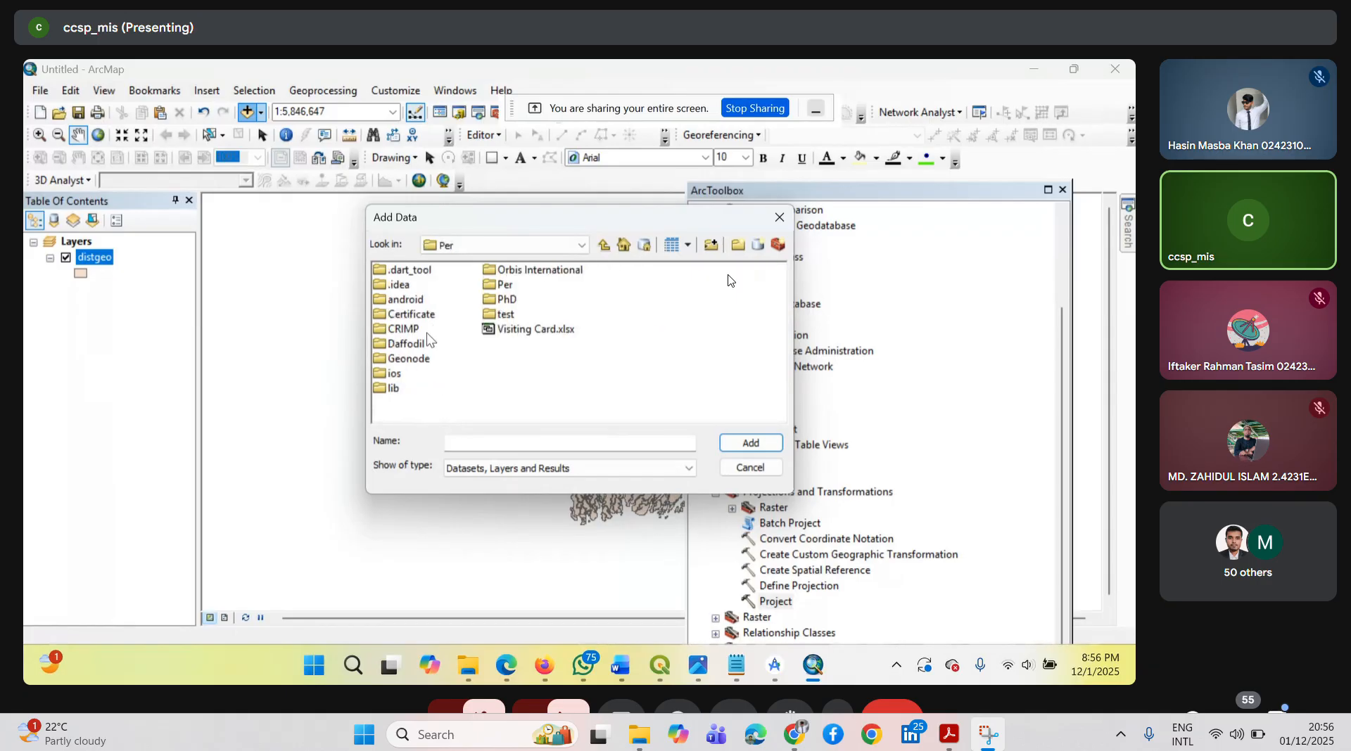
double_click(415, 346)
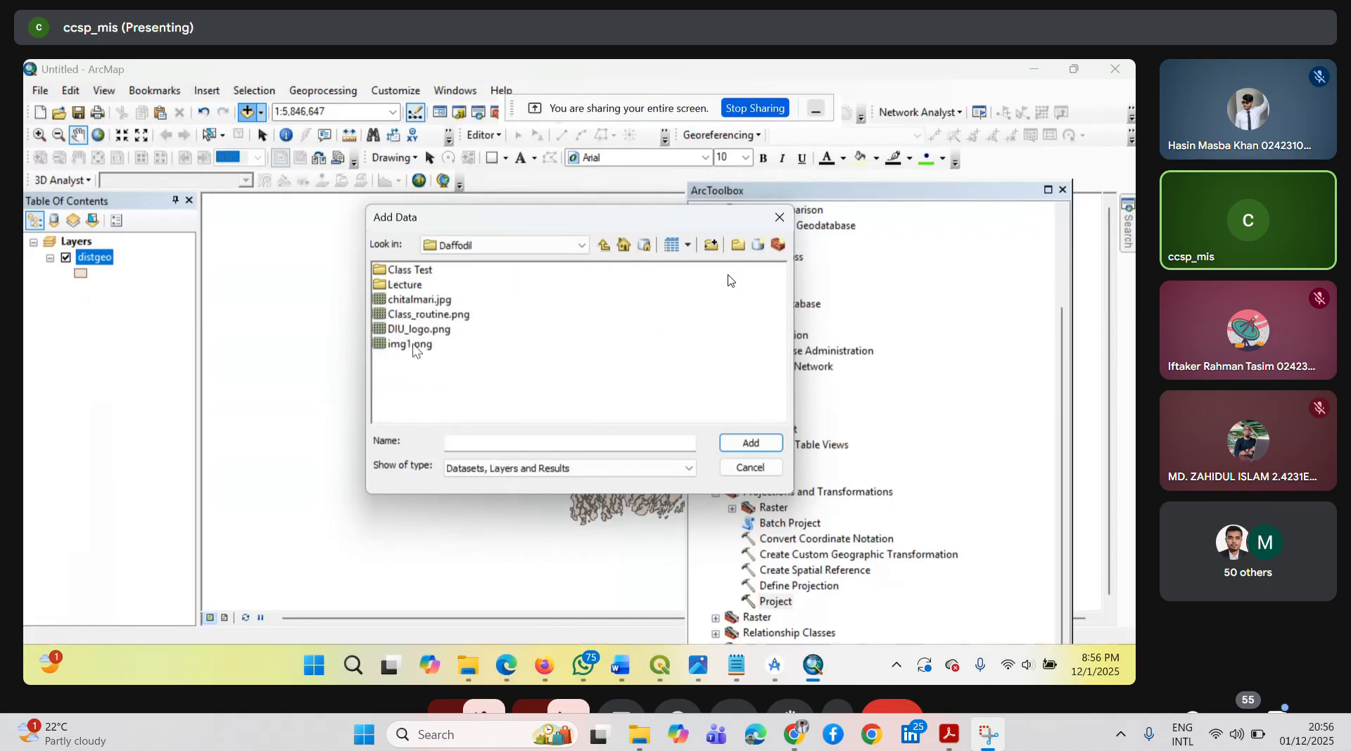
double_click(404, 285)
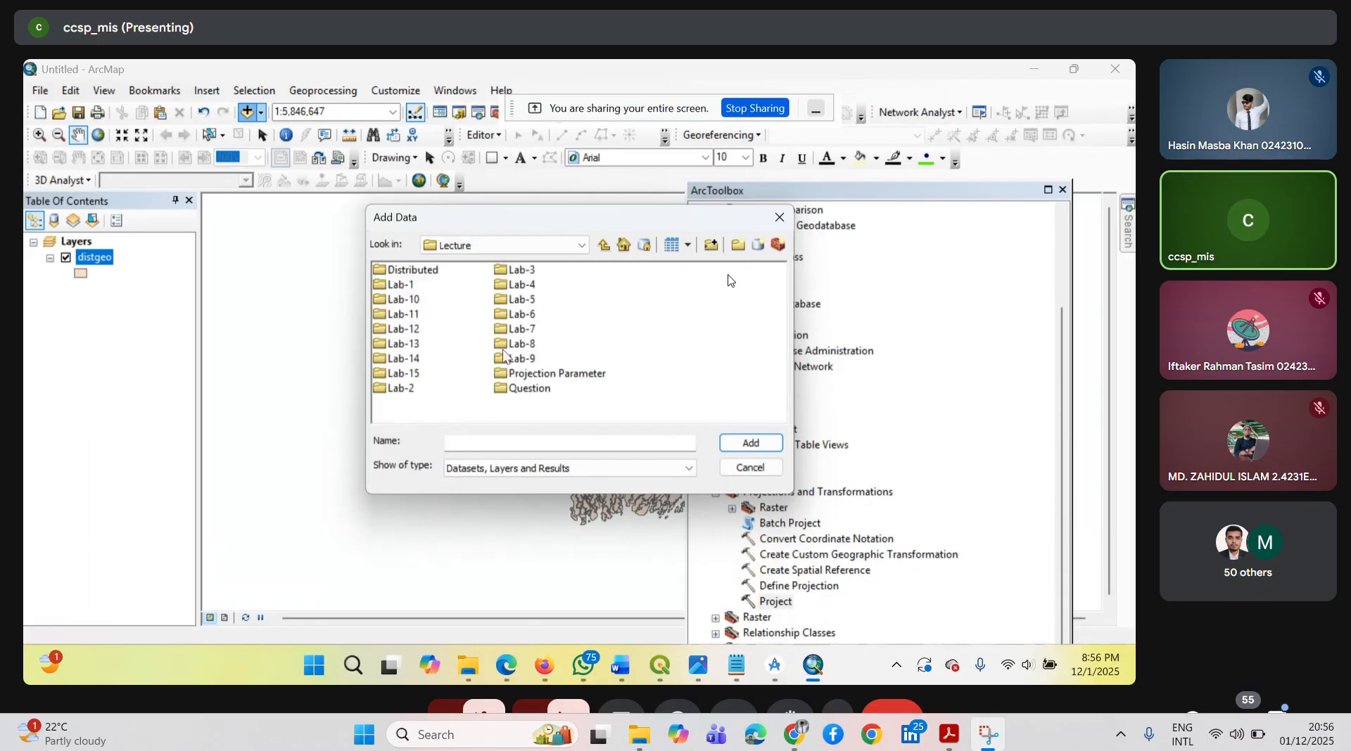
double_click(513, 359)
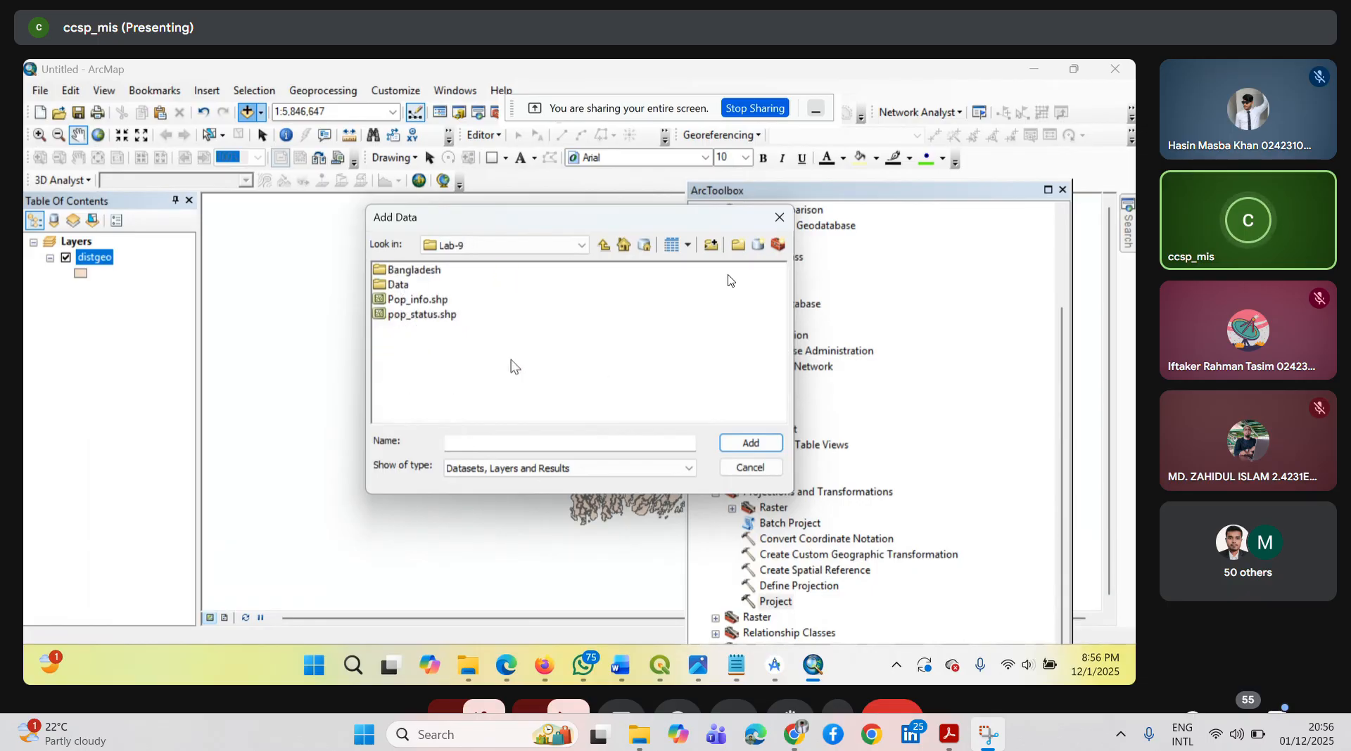
double_click(407, 272)
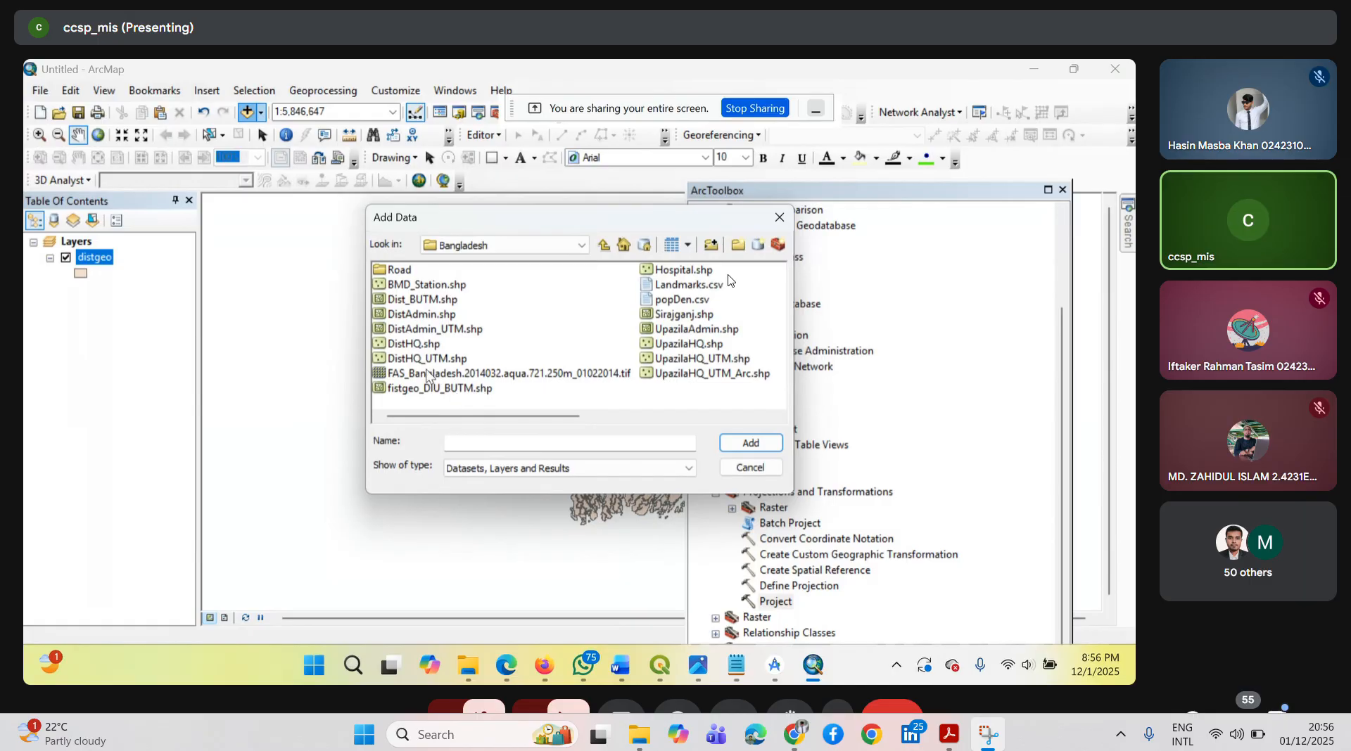
left_click(441, 391)
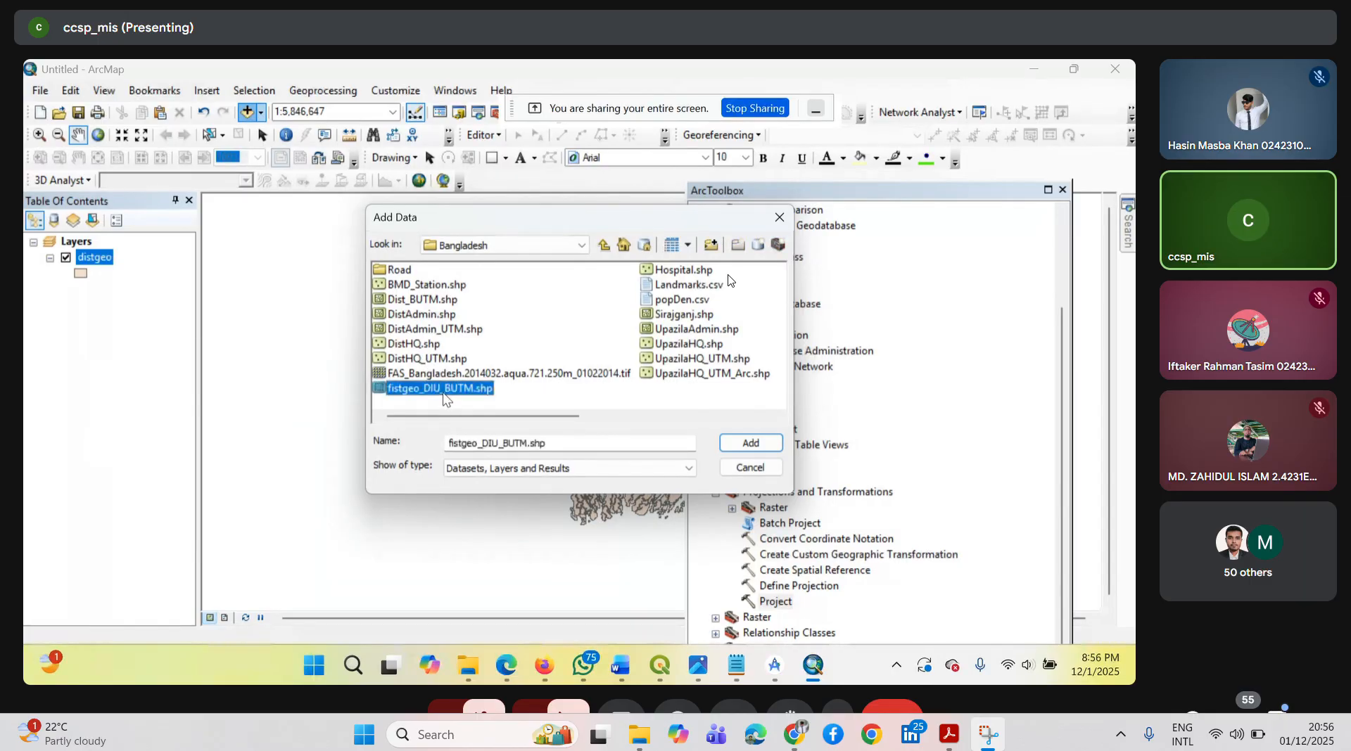
left_click(733, 447)
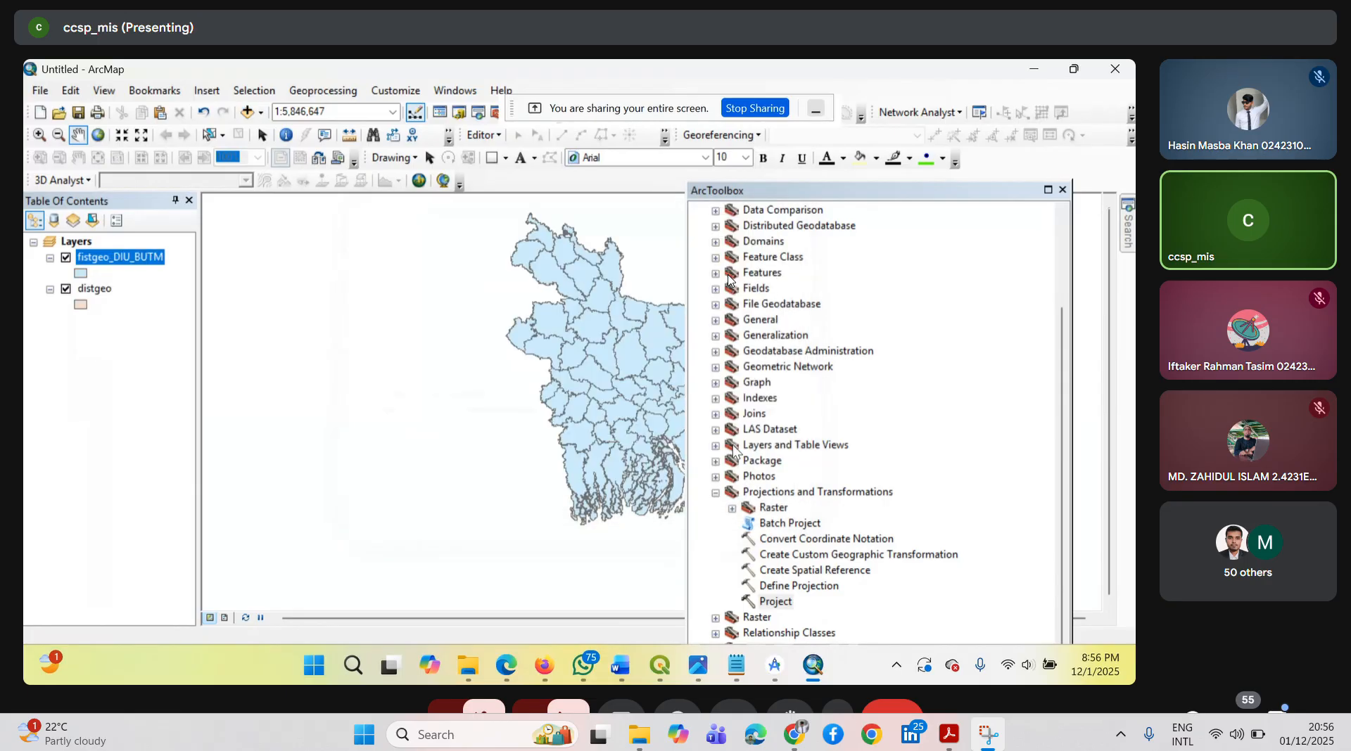
left_click(1063, 190)
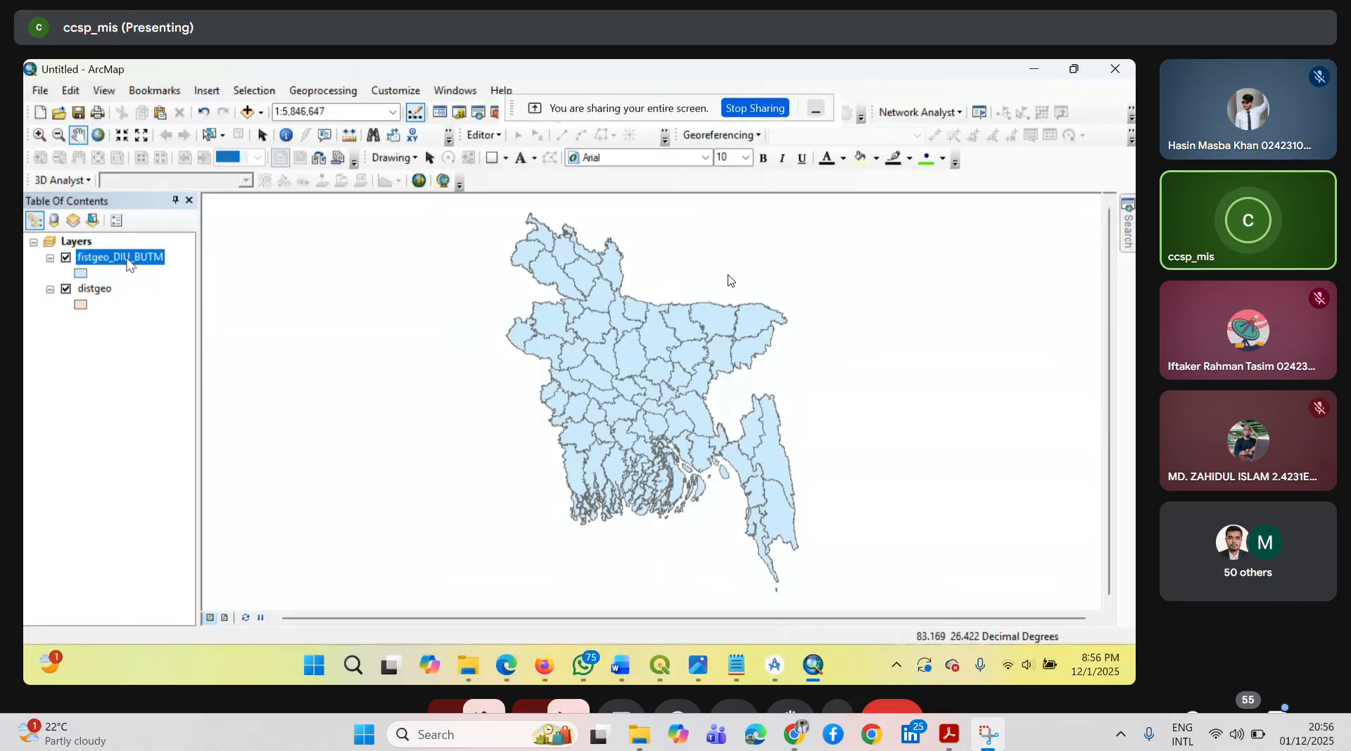
- Examine the extent and coordinate system details in the fistgeo_DIU_BUTM layer's source properties, then cancel the properties
right_click(128, 258)
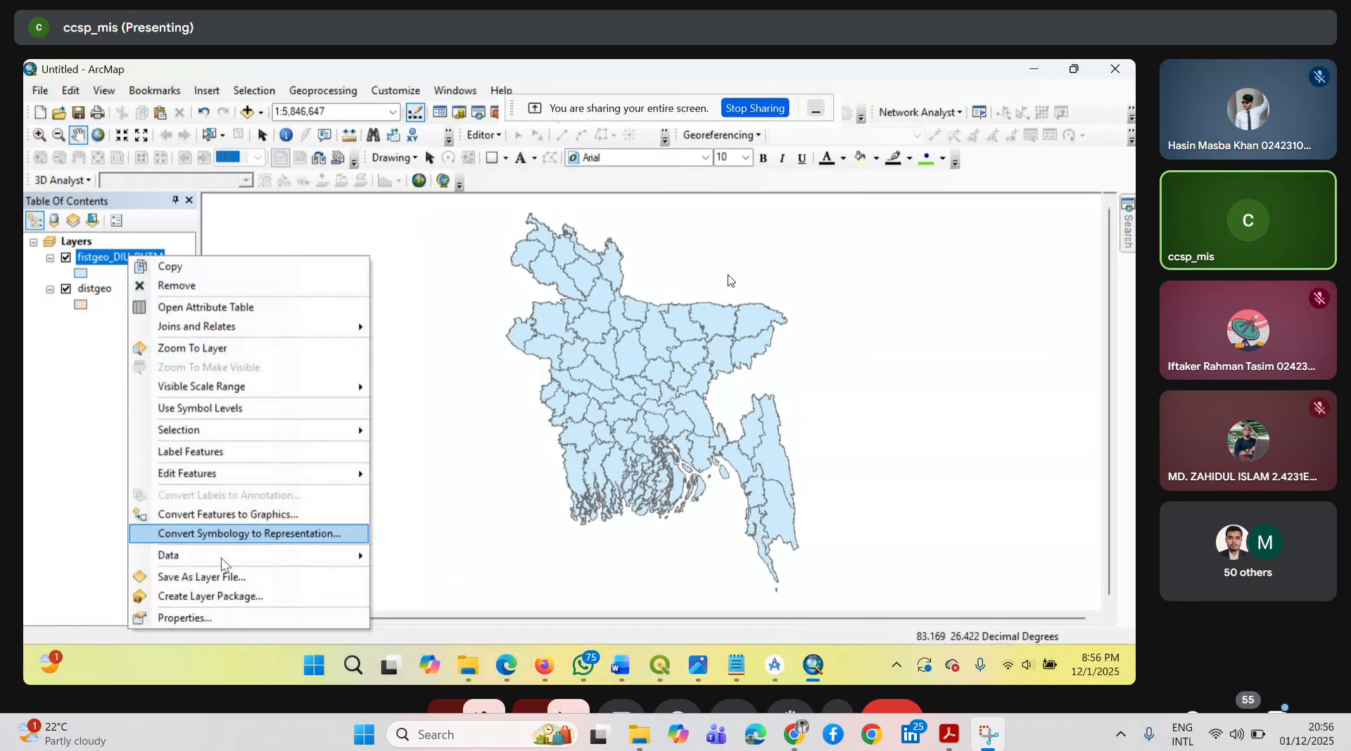
left_click(230, 618)
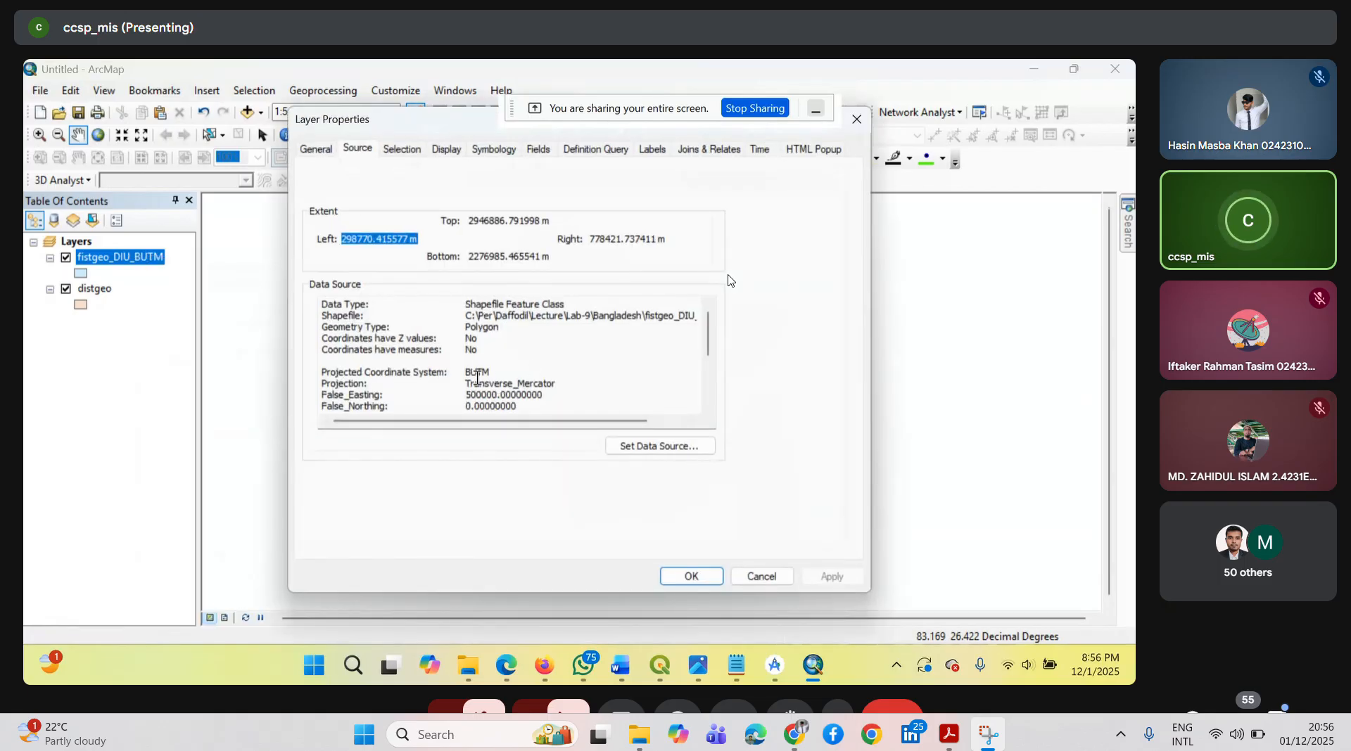
scroll(491, 372, "down", 1)
scroll(491, 373, "down", 1)
scroll(485, 369, "down", 1)
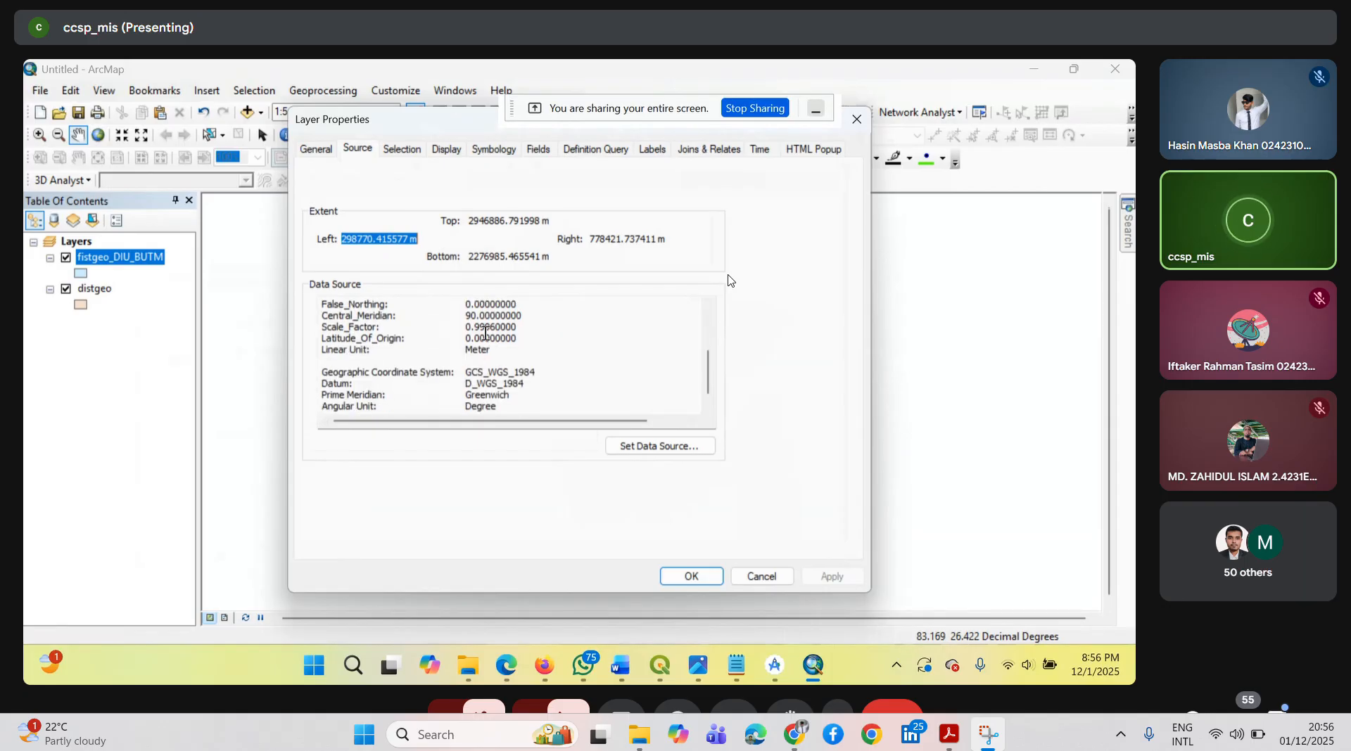
left_click_drag(464, 371, 537, 402)
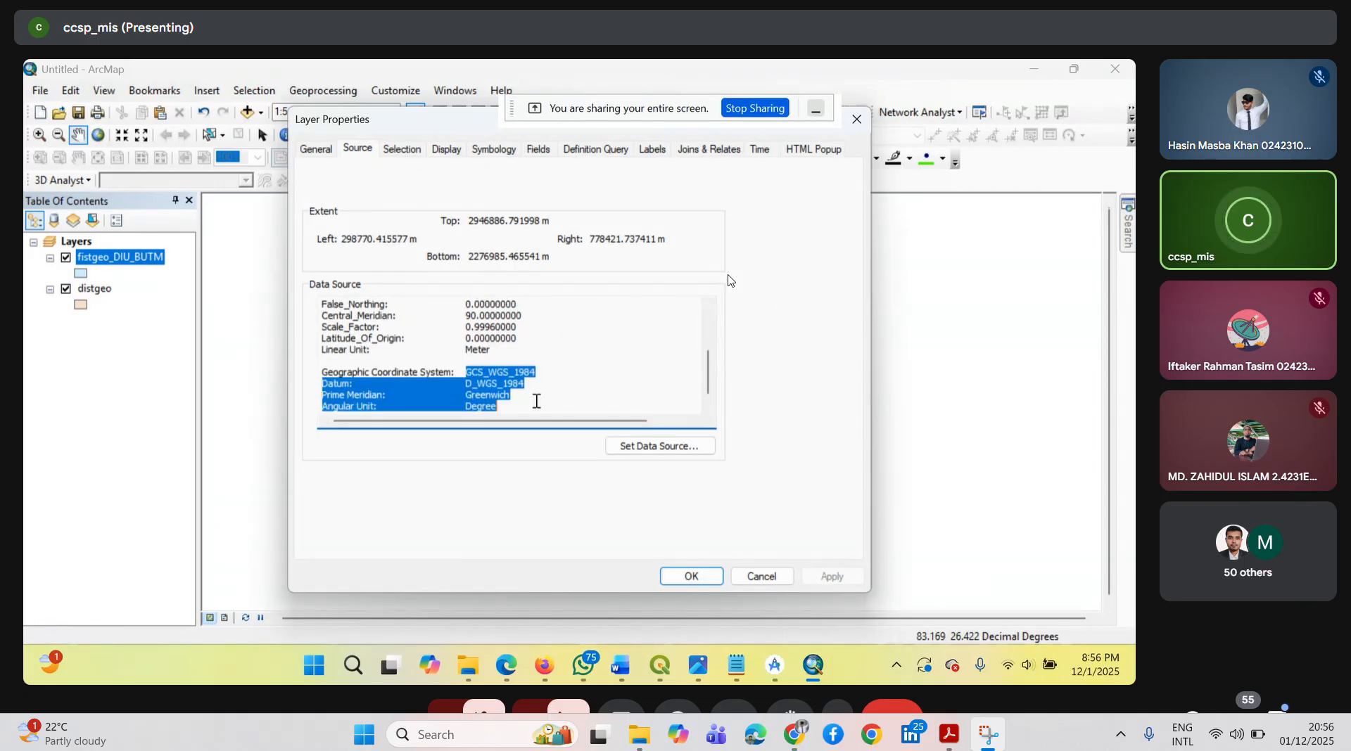
scroll(549, 342, "up", 2)
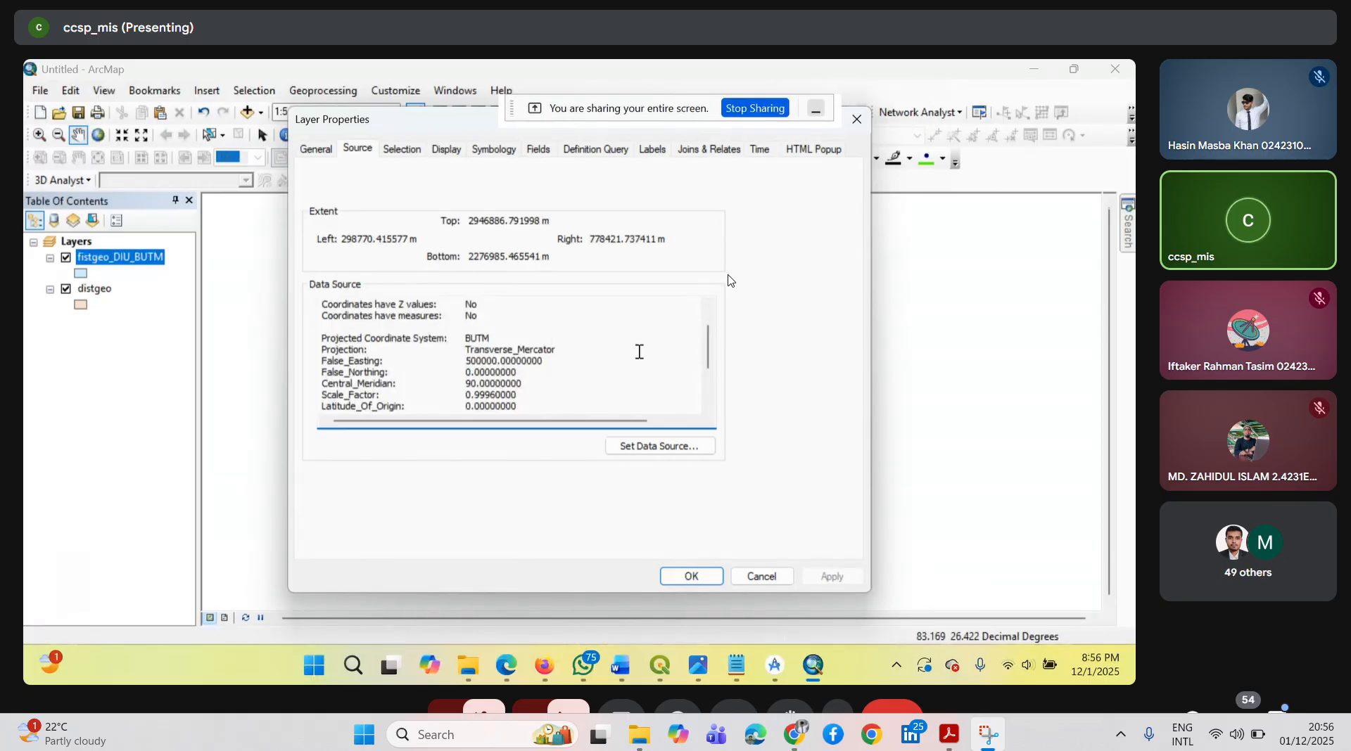
left_click(760, 578)
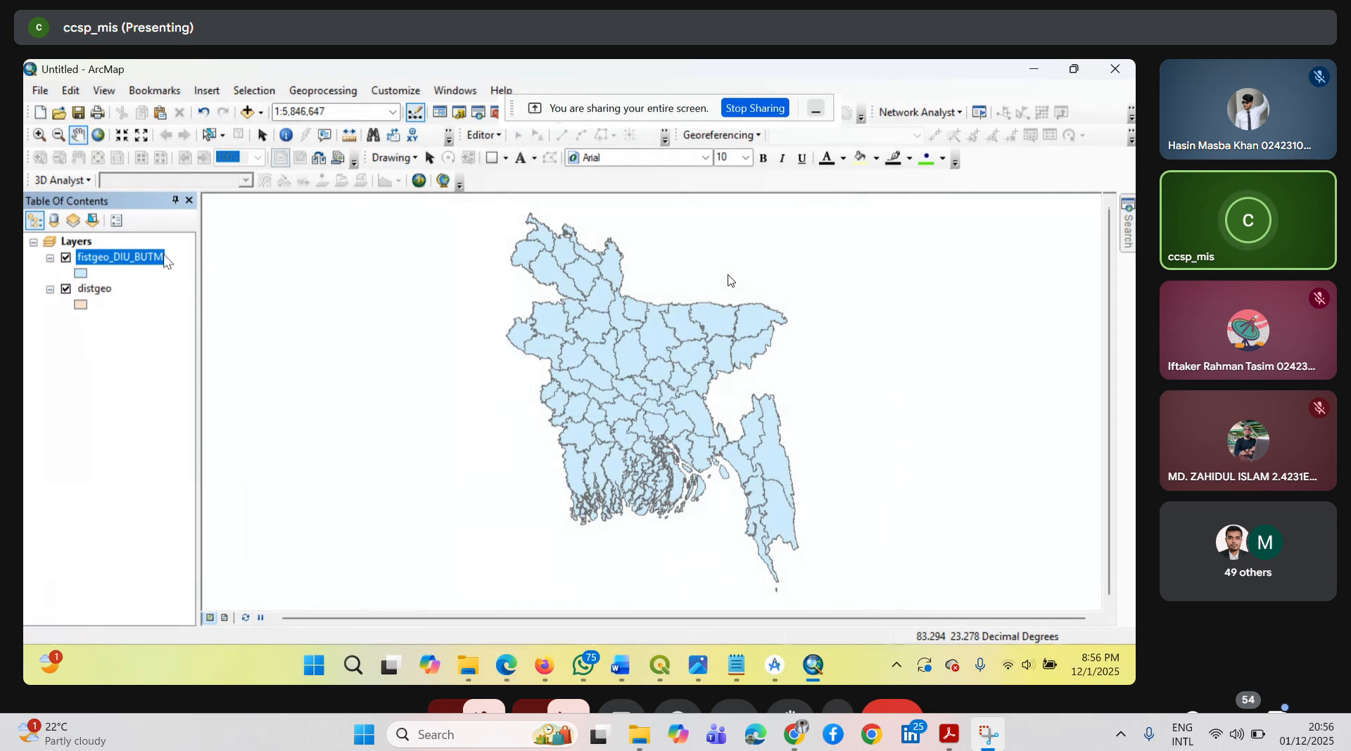
right_click(129, 260)
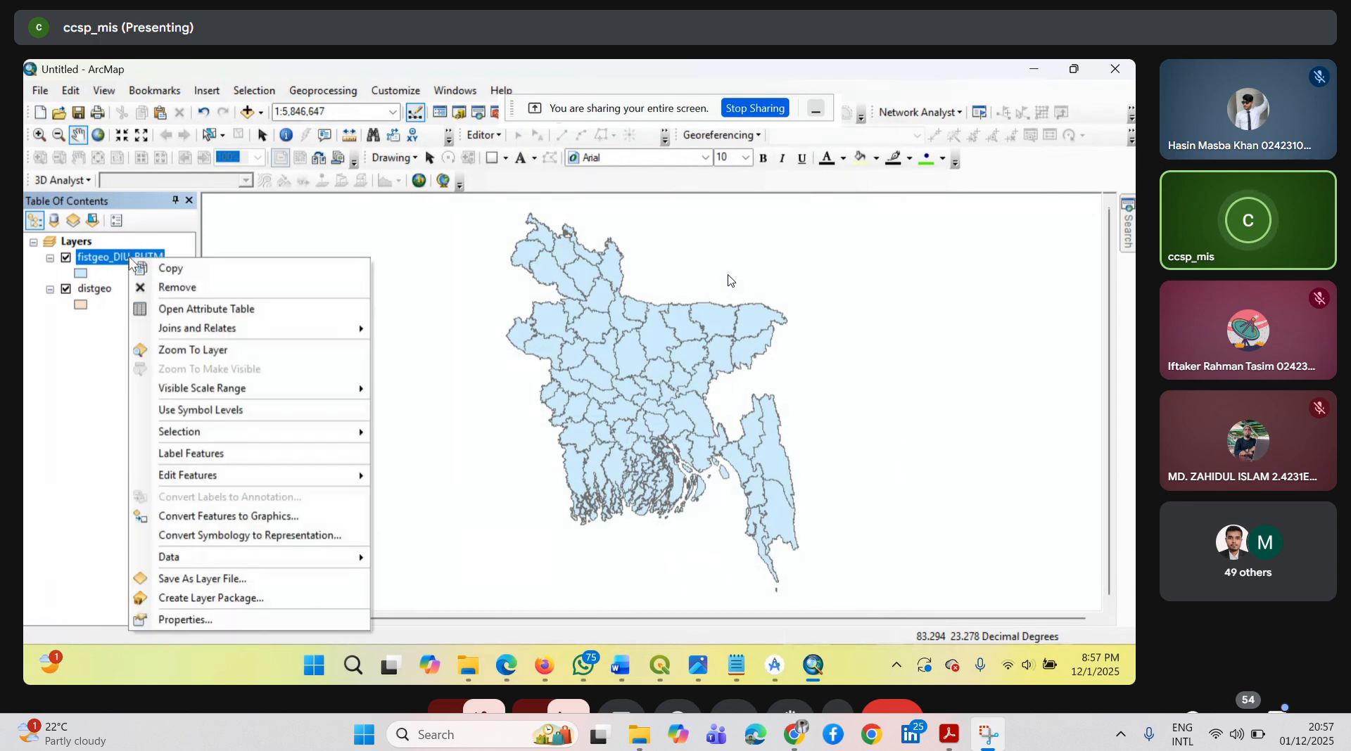
left_click(488, 415)
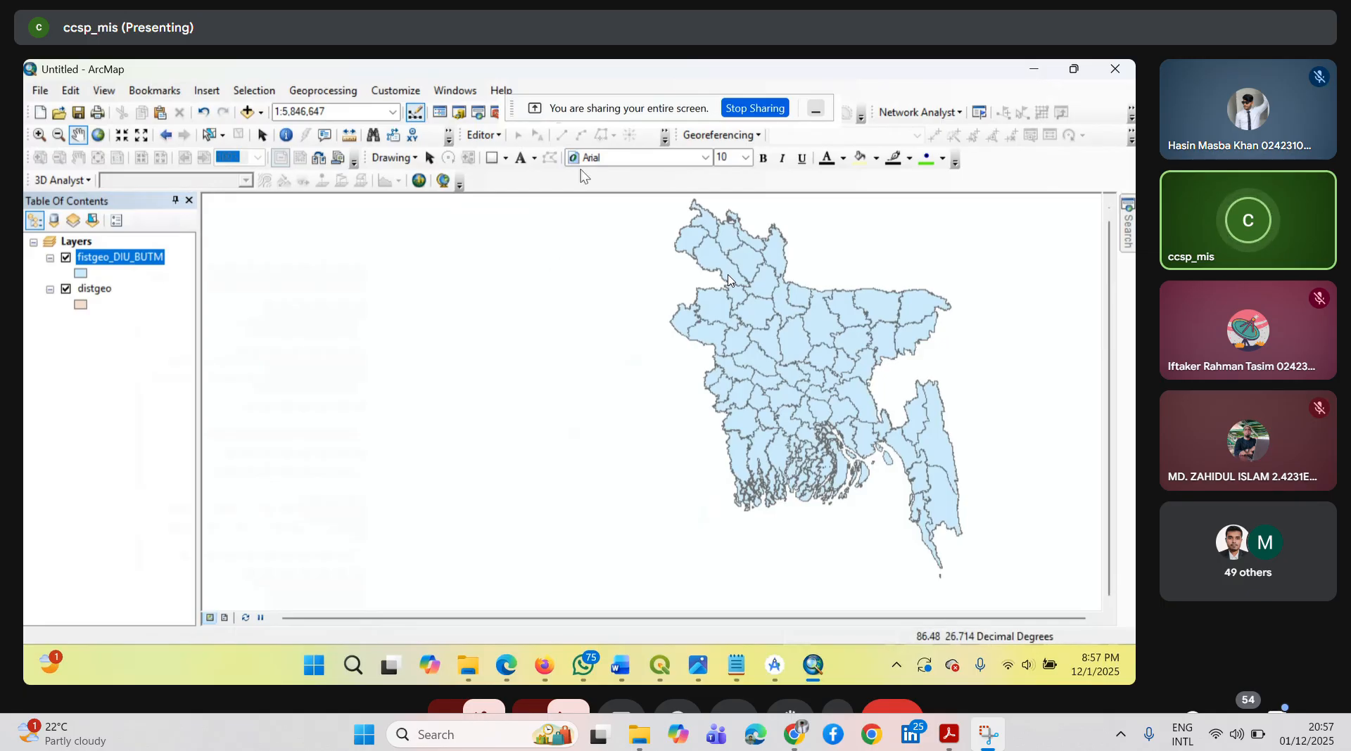
left_click_drag(818, 386, 612, 415)
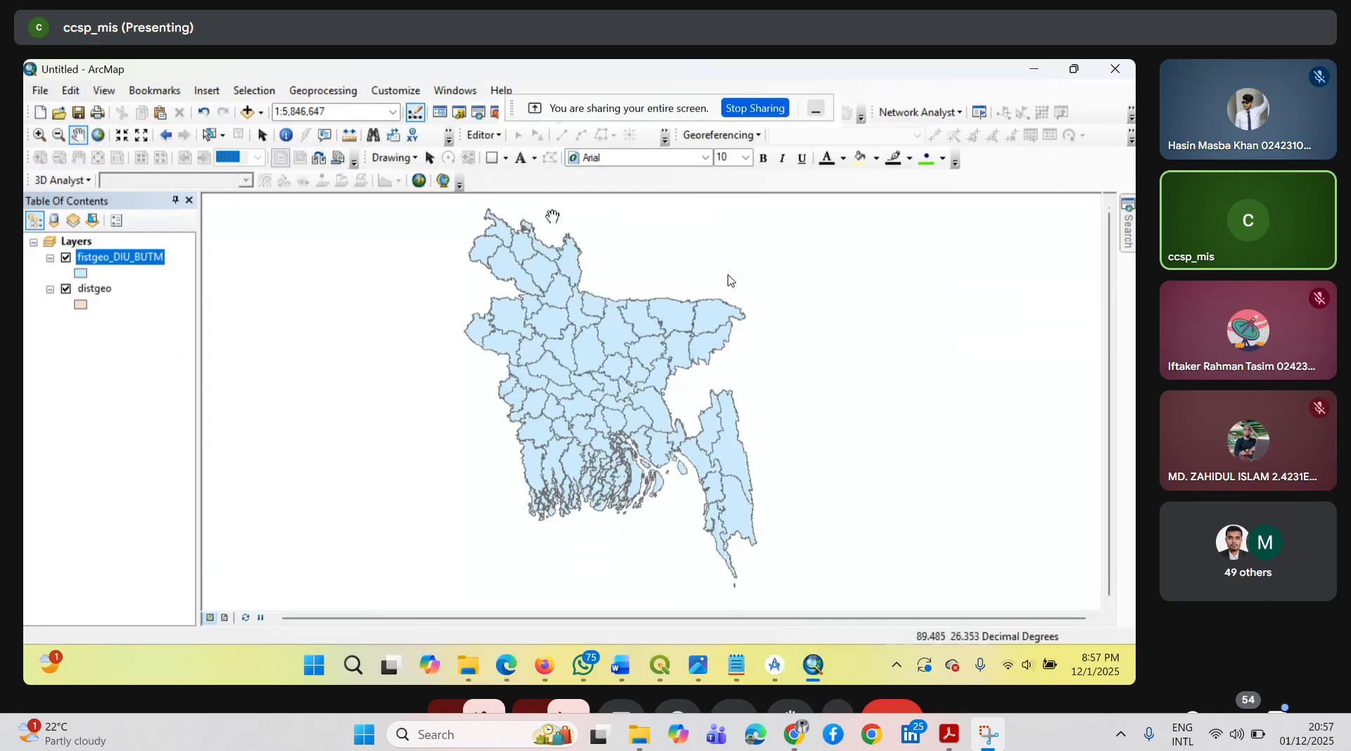
- Start the Project tool from Projections and Transformations with fistgeo_DIU_BUTM as the input dataset
left_click(495, 114)
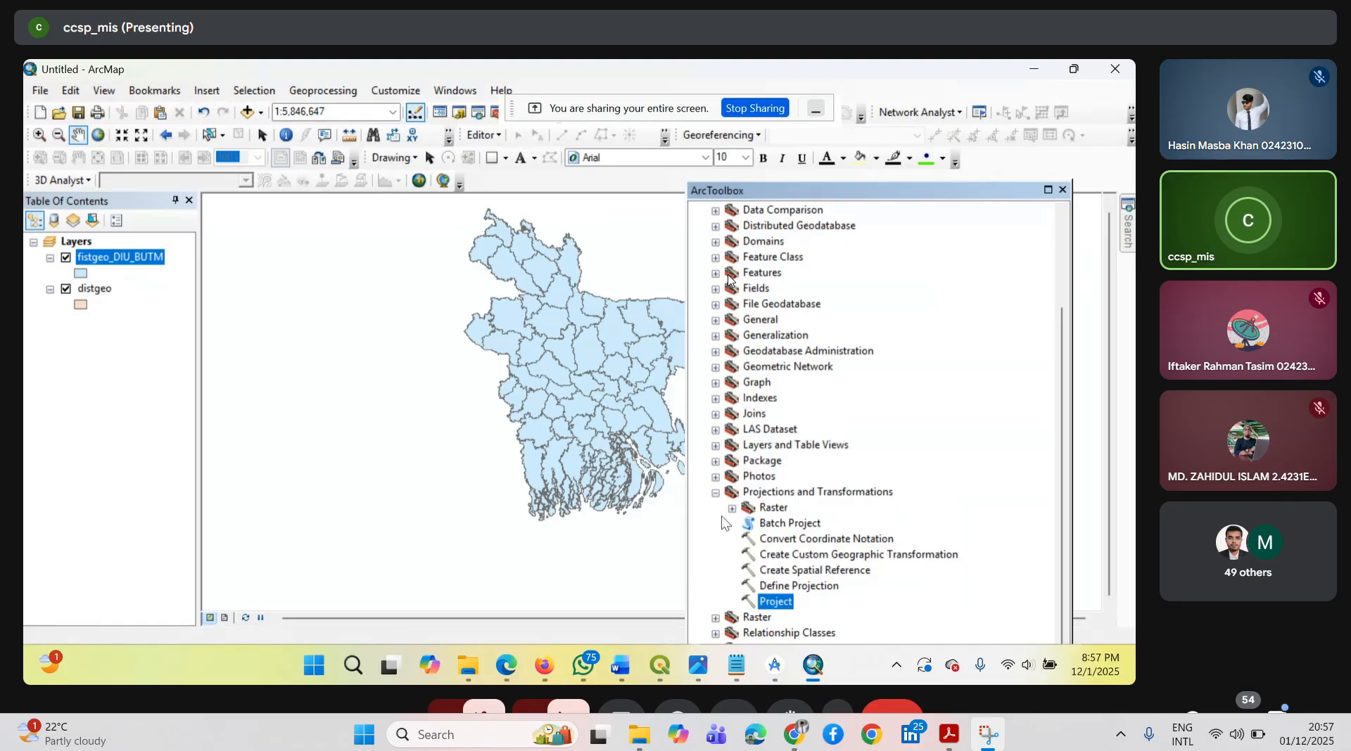
double_click(775, 603)
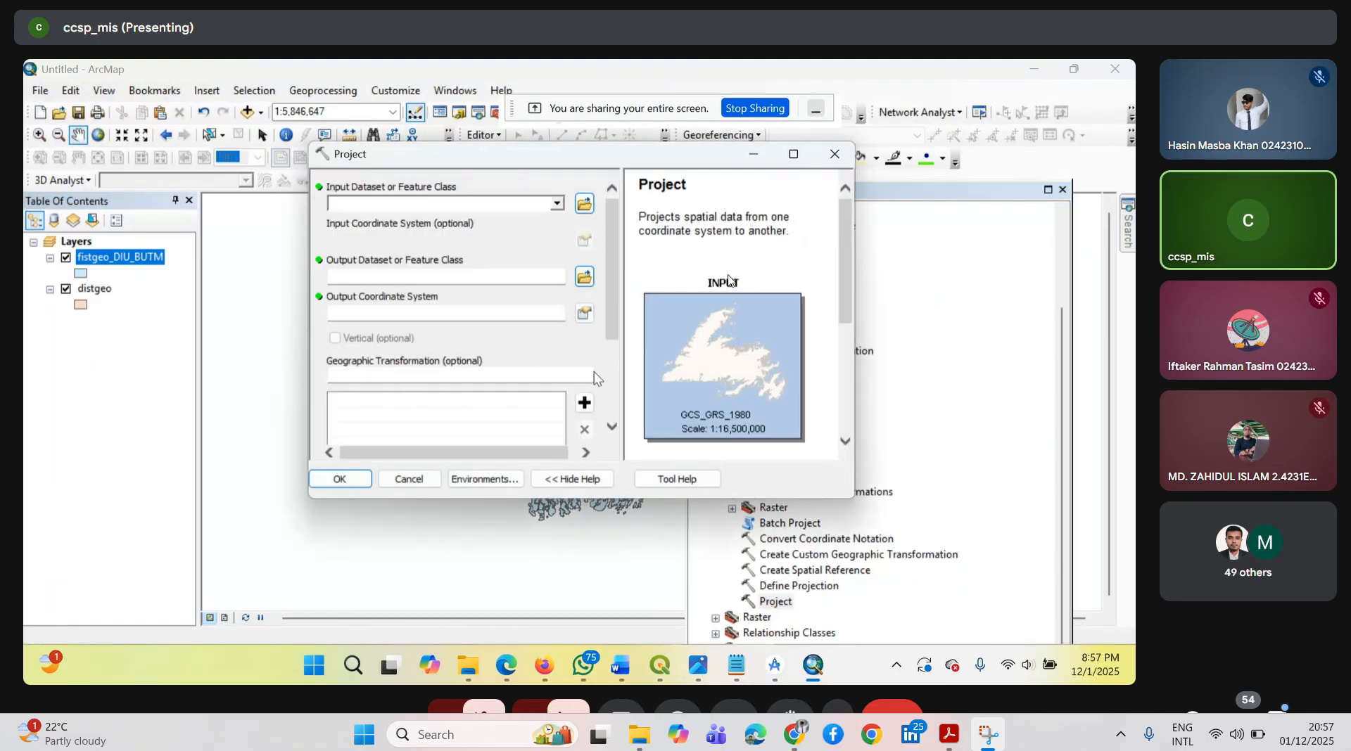
left_click(557, 204)
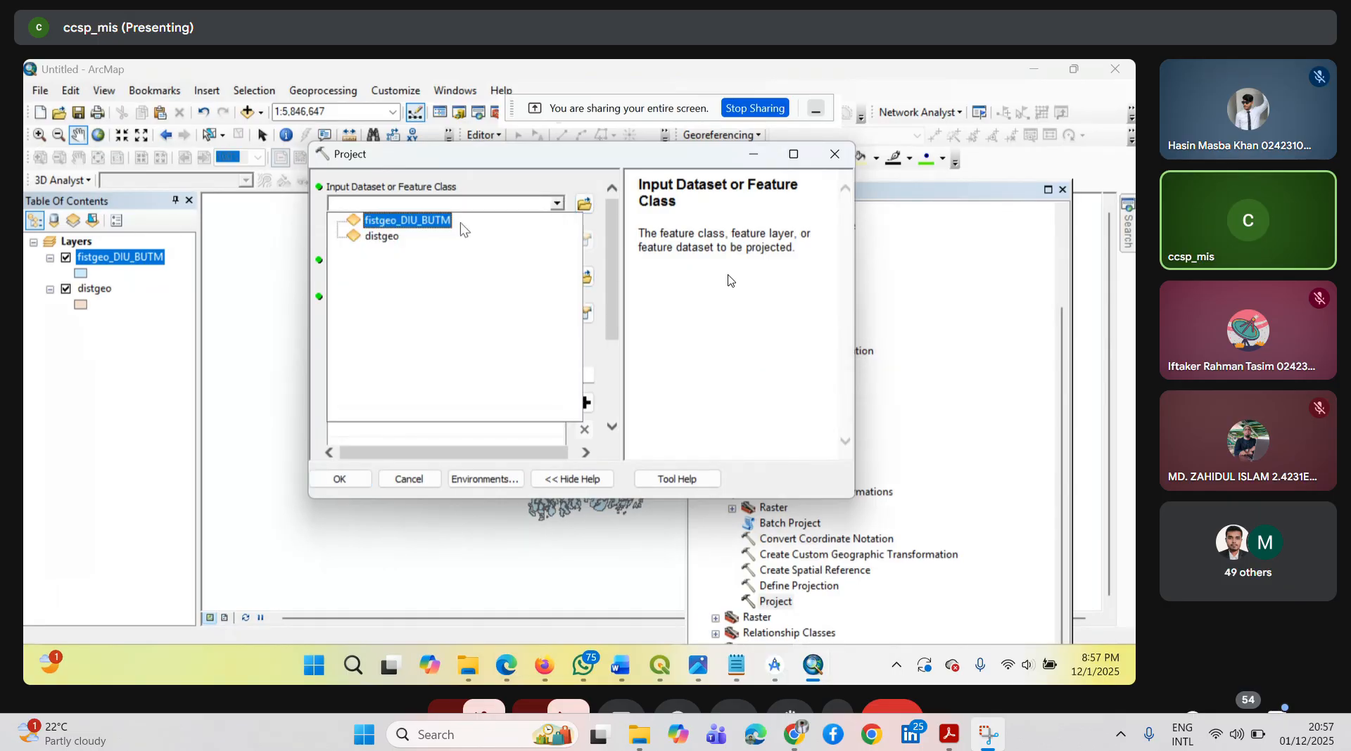
left_click(407, 222)
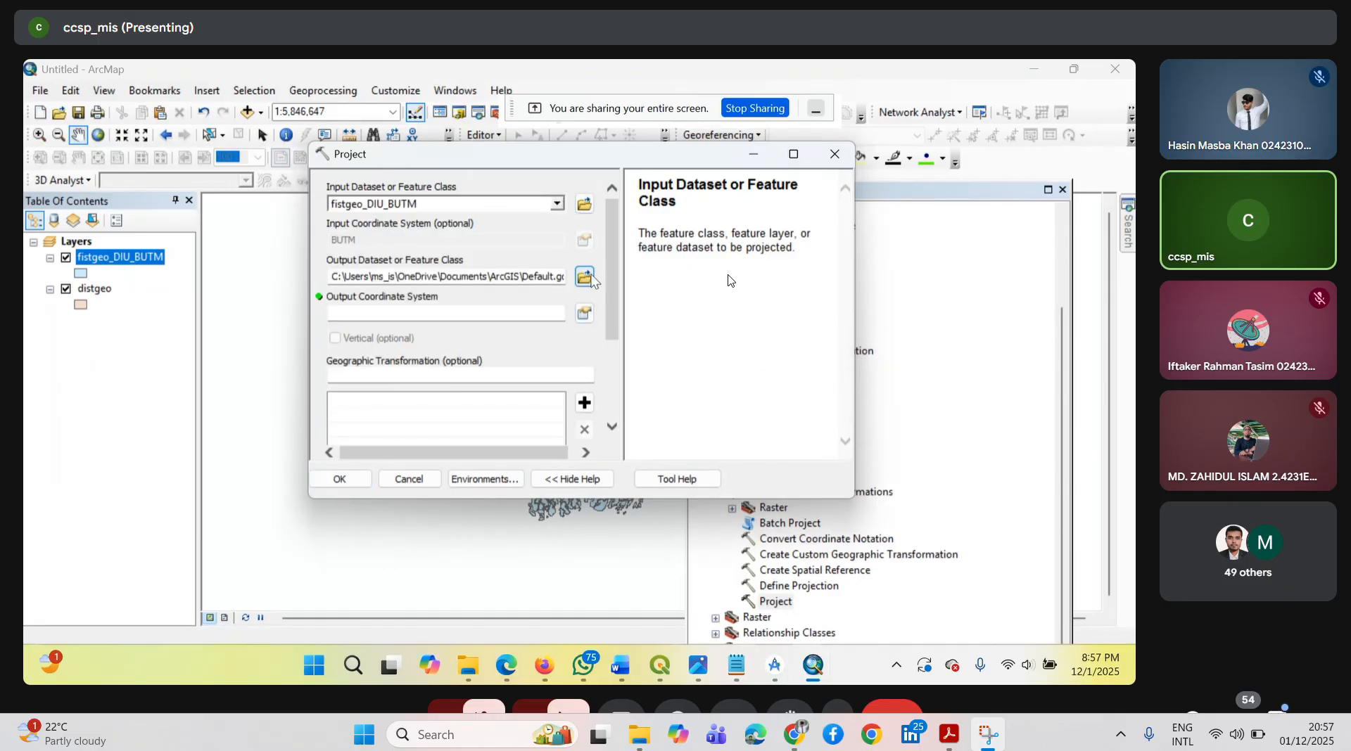
- Browse to the Projection Parameter folder in C:\GIS Data\Bangladesh to view the projection files importable as the output coordinate system
left_click(584, 313)
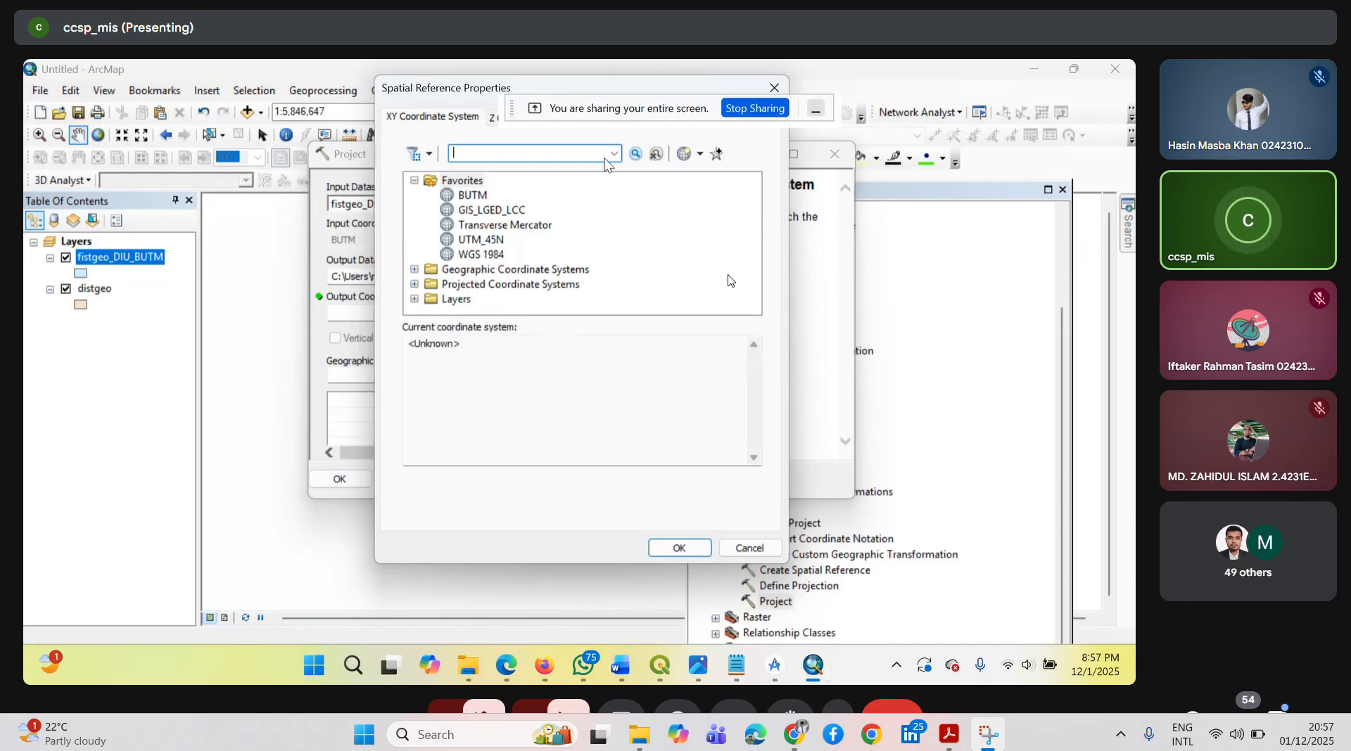
left_click(692, 155)
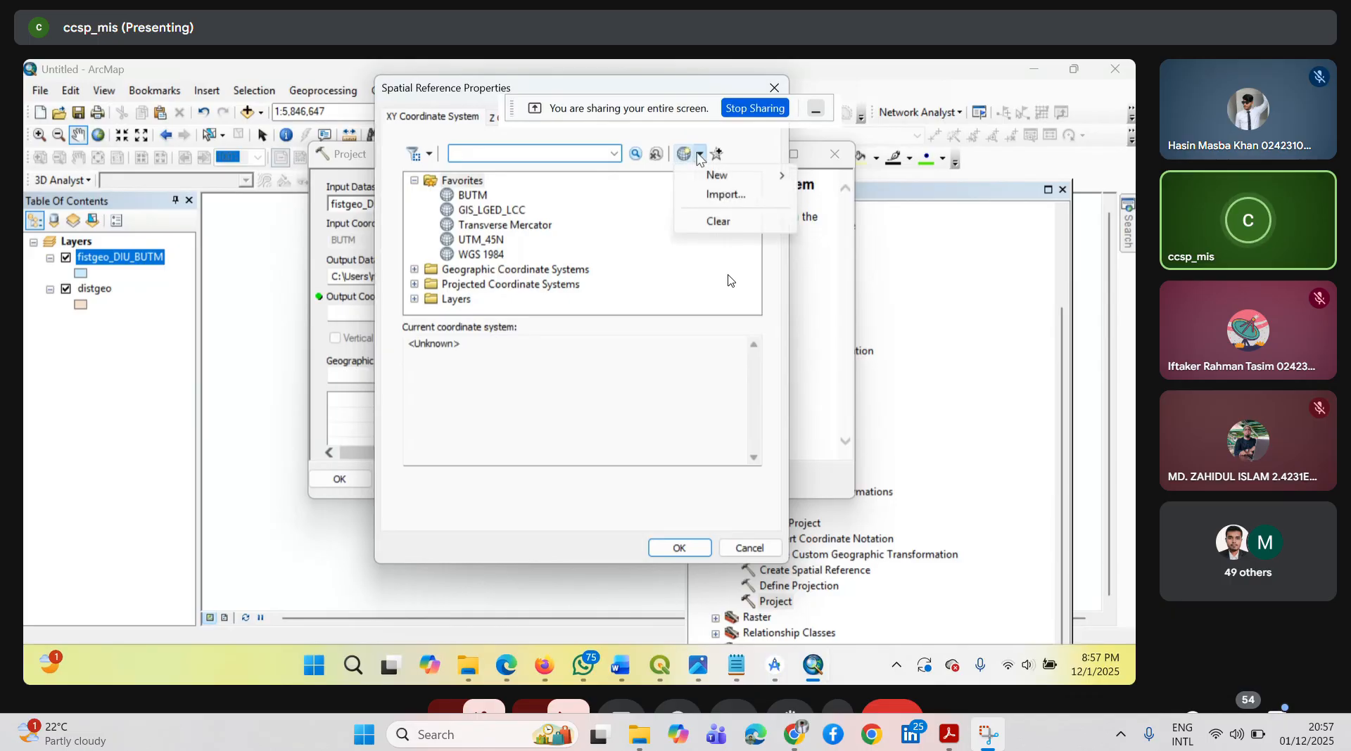
left_click(709, 201)
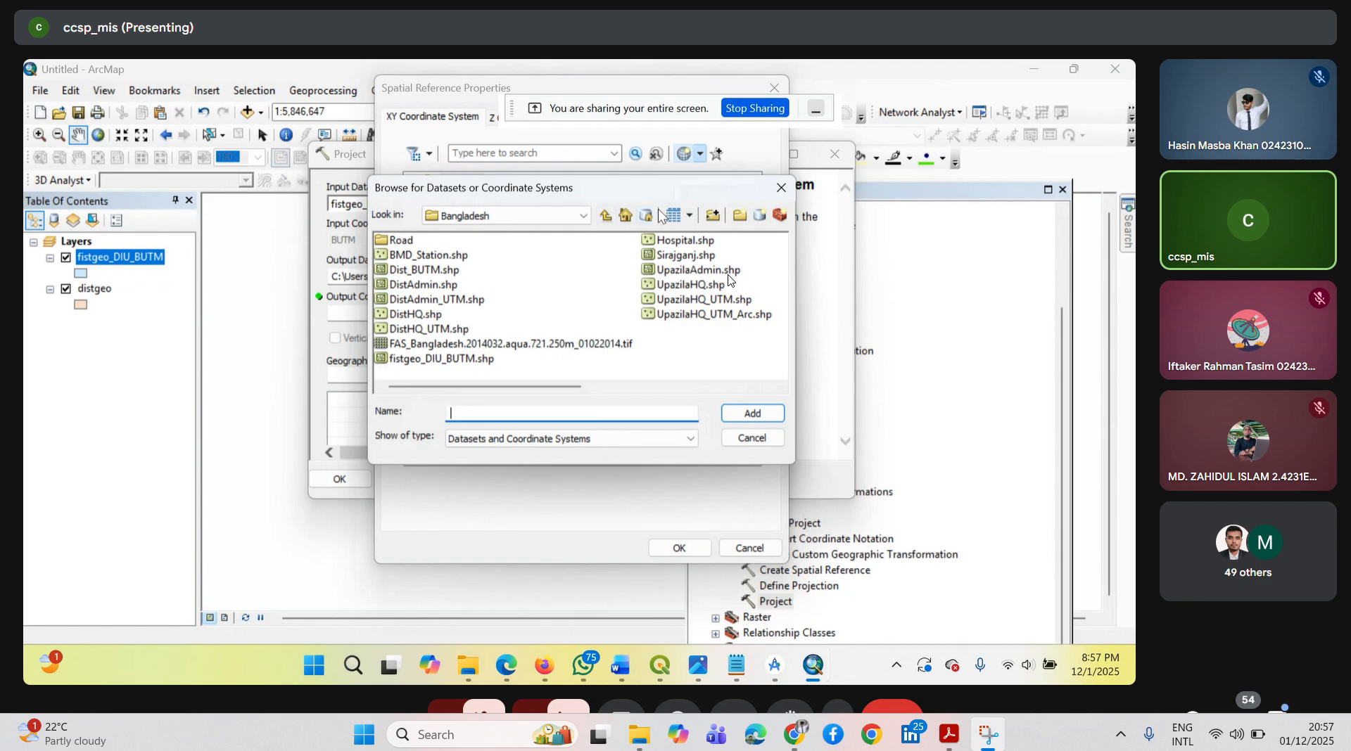
left_click(586, 216)
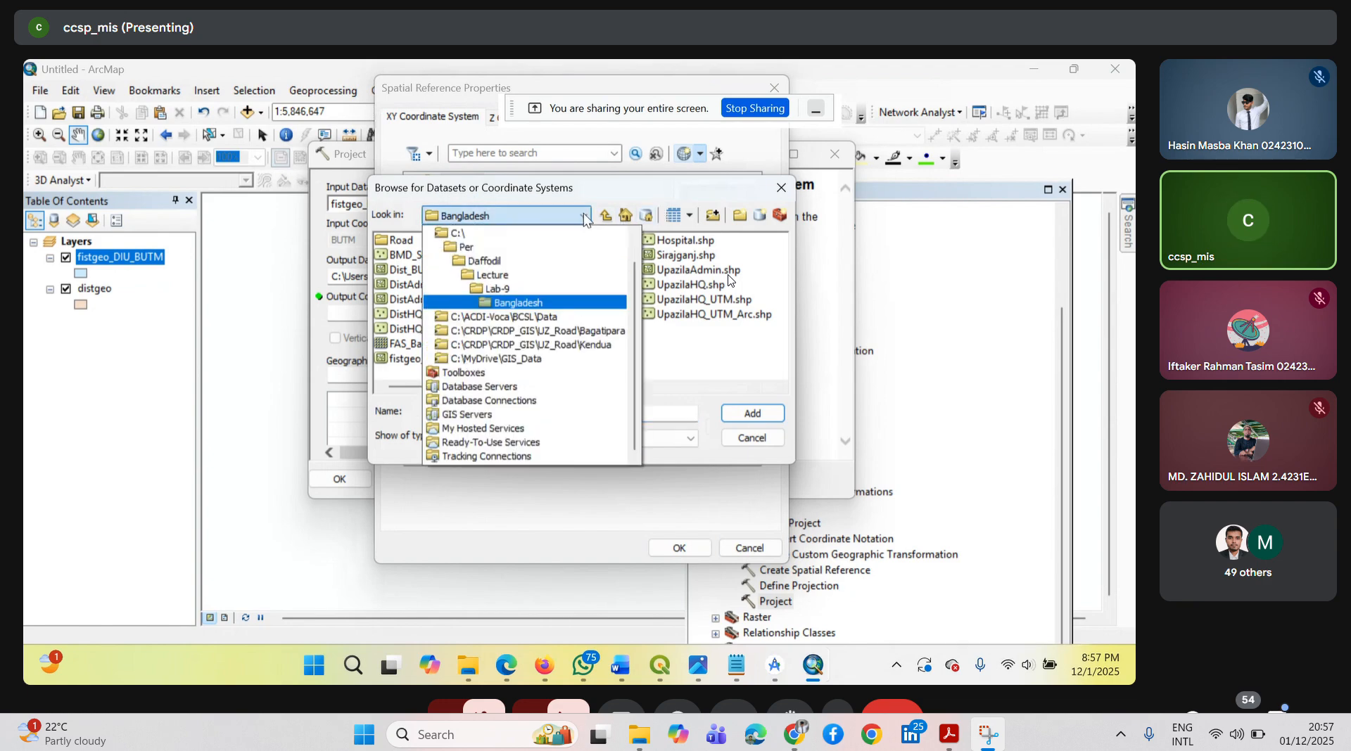
left_click(492, 235)
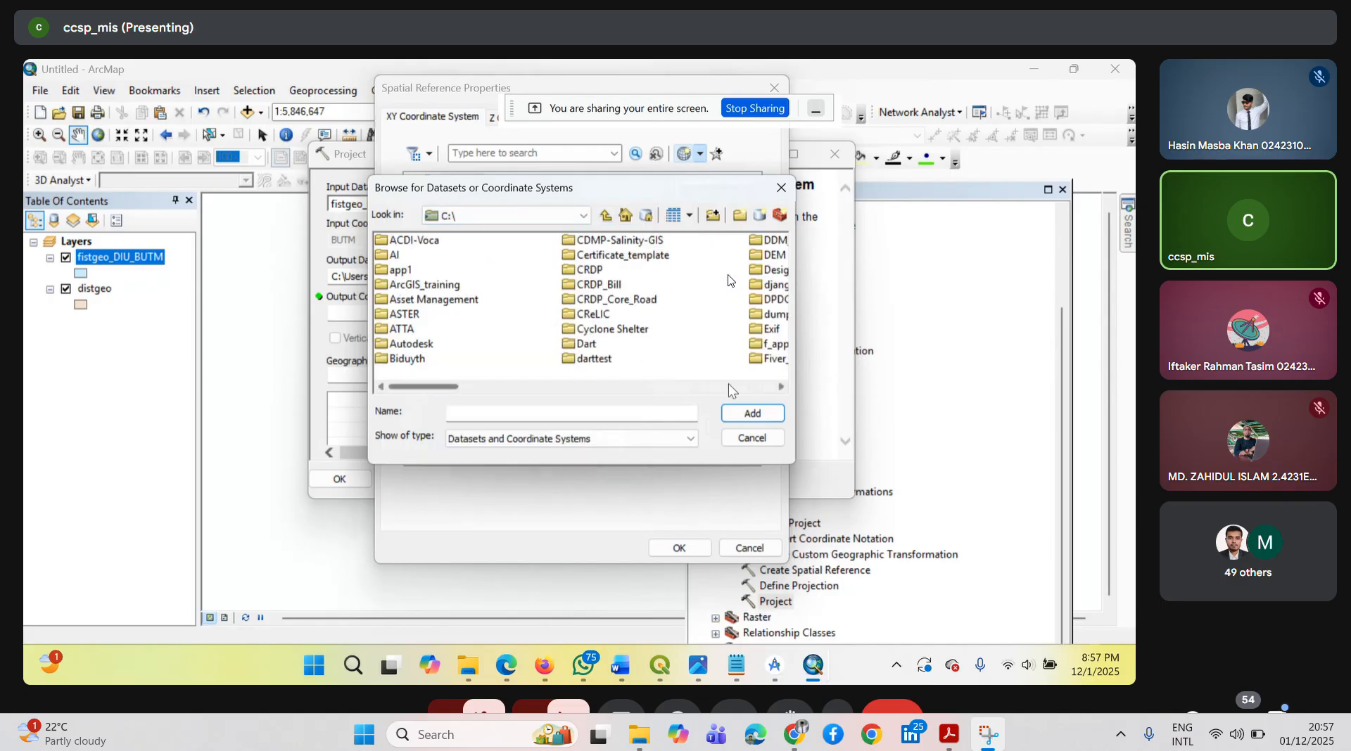
left_click(781, 387)
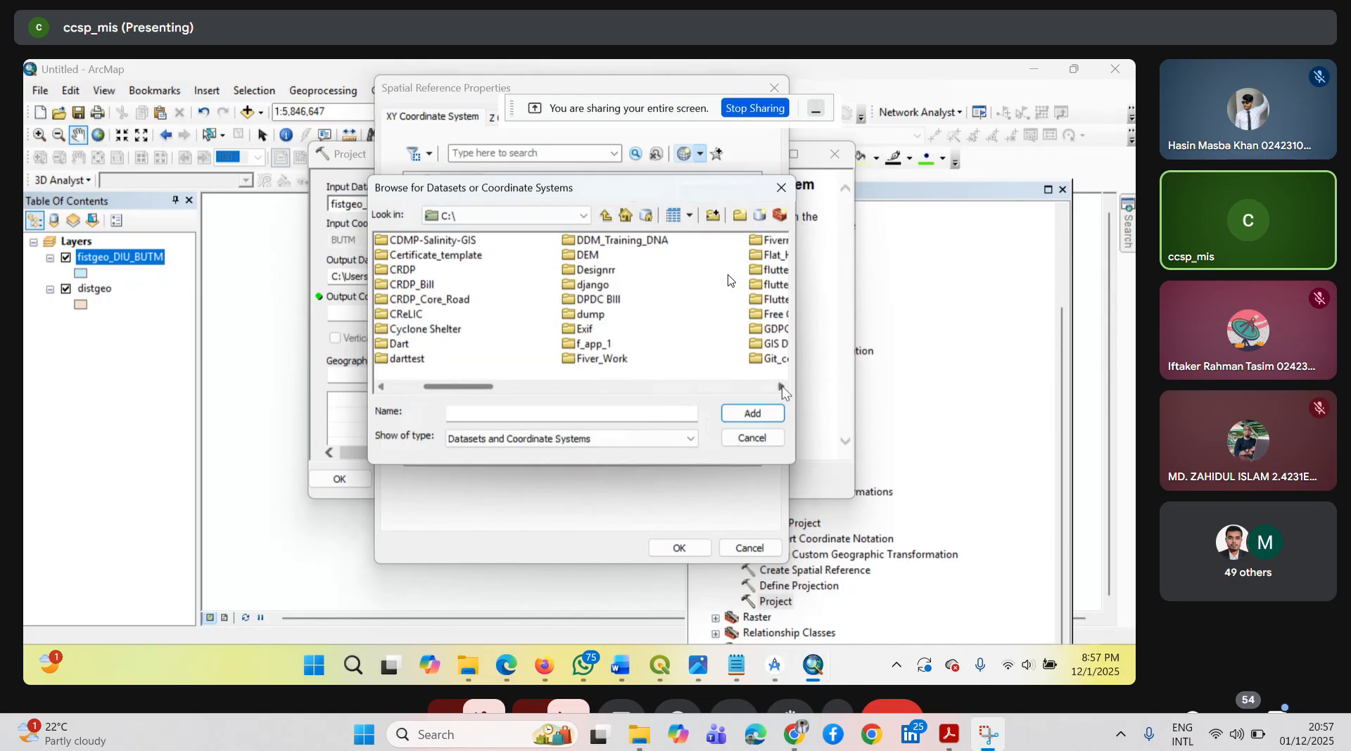
left_click(782, 387)
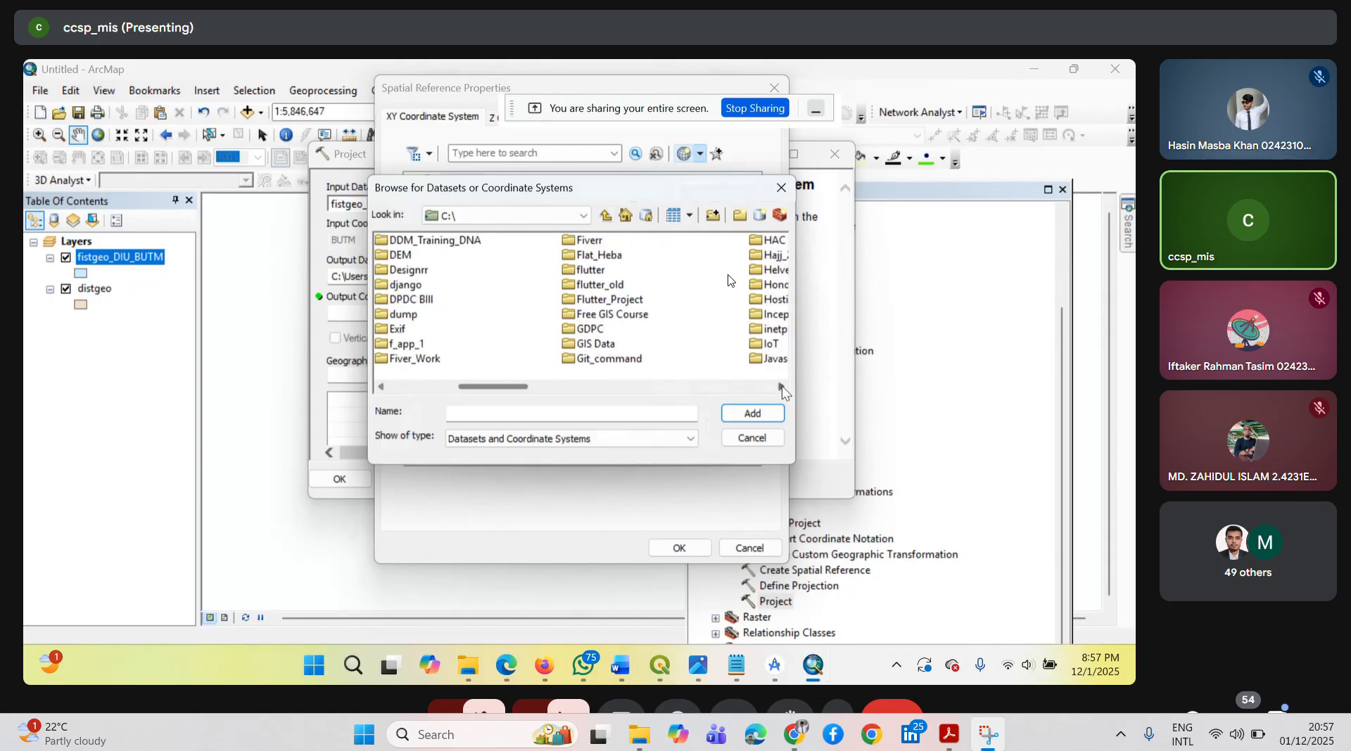
left_click(783, 386)
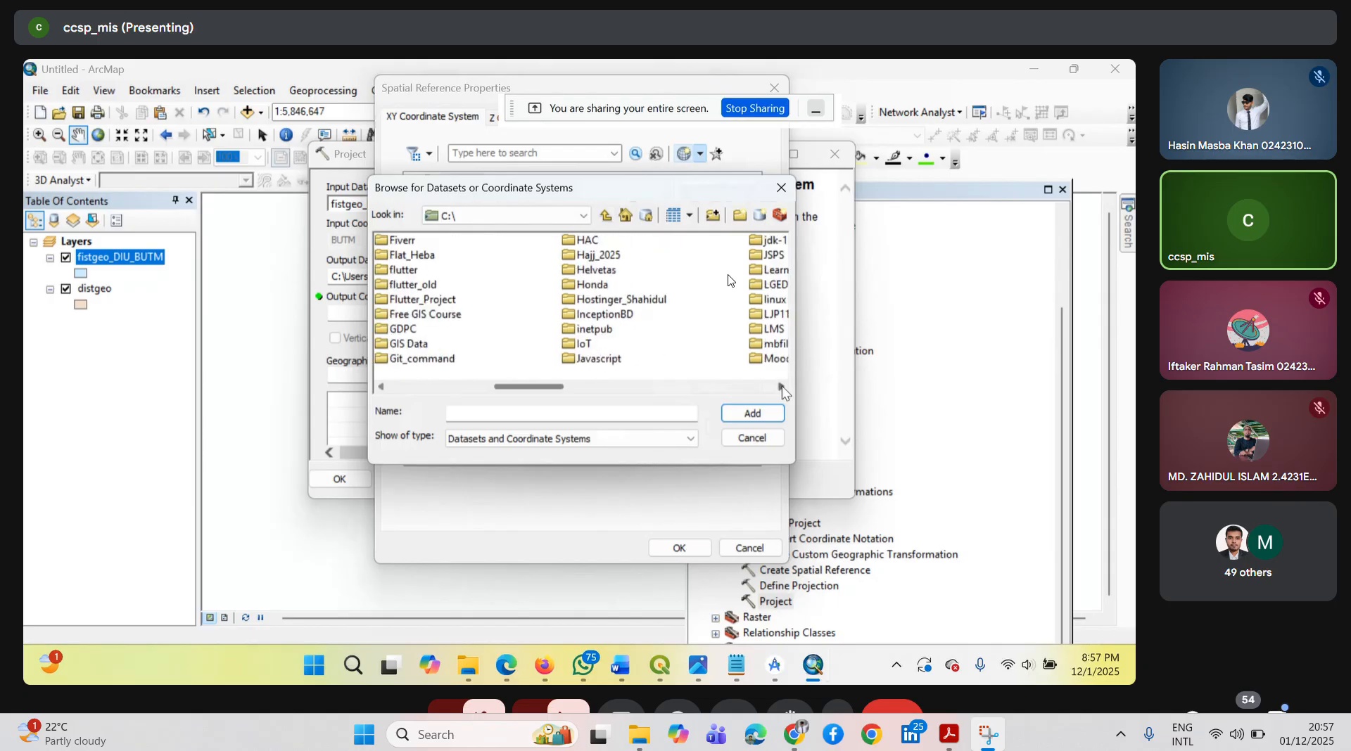
double_click(415, 345)
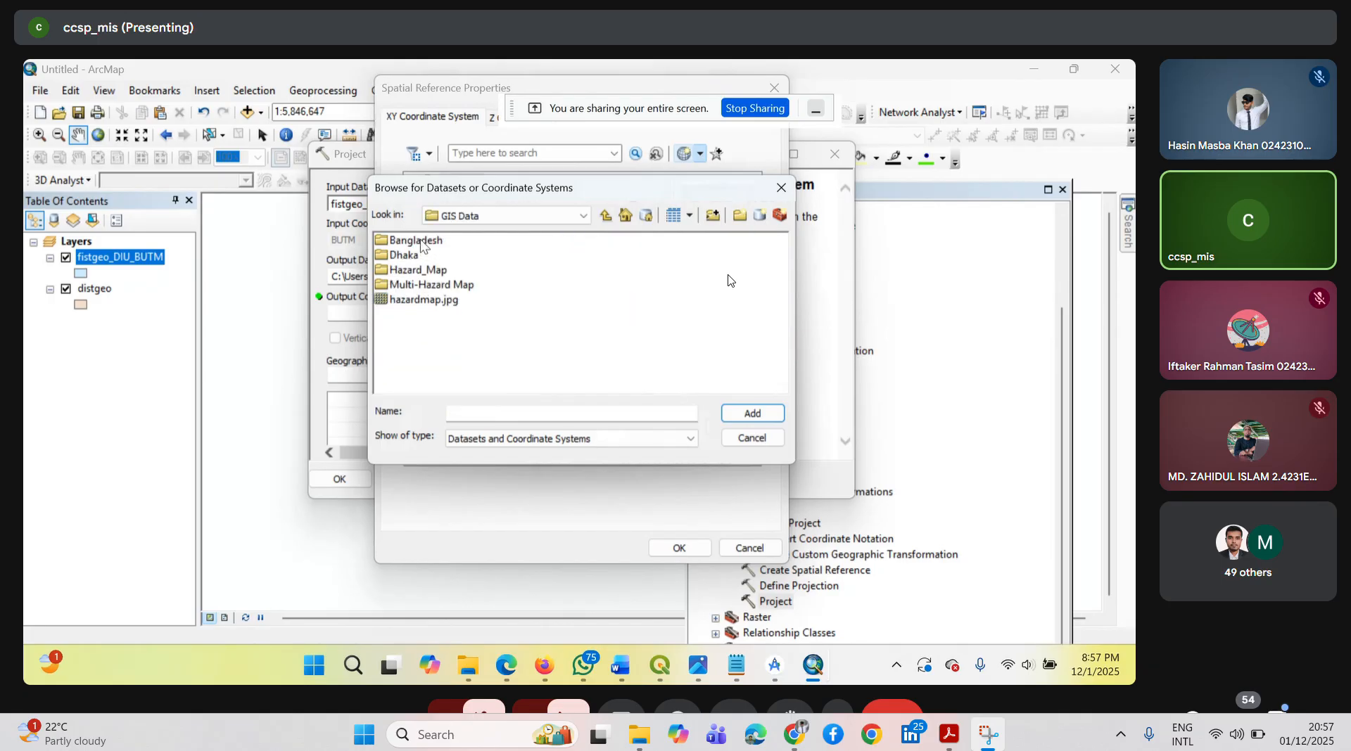
double_click(420, 240)
double_click(432, 290)
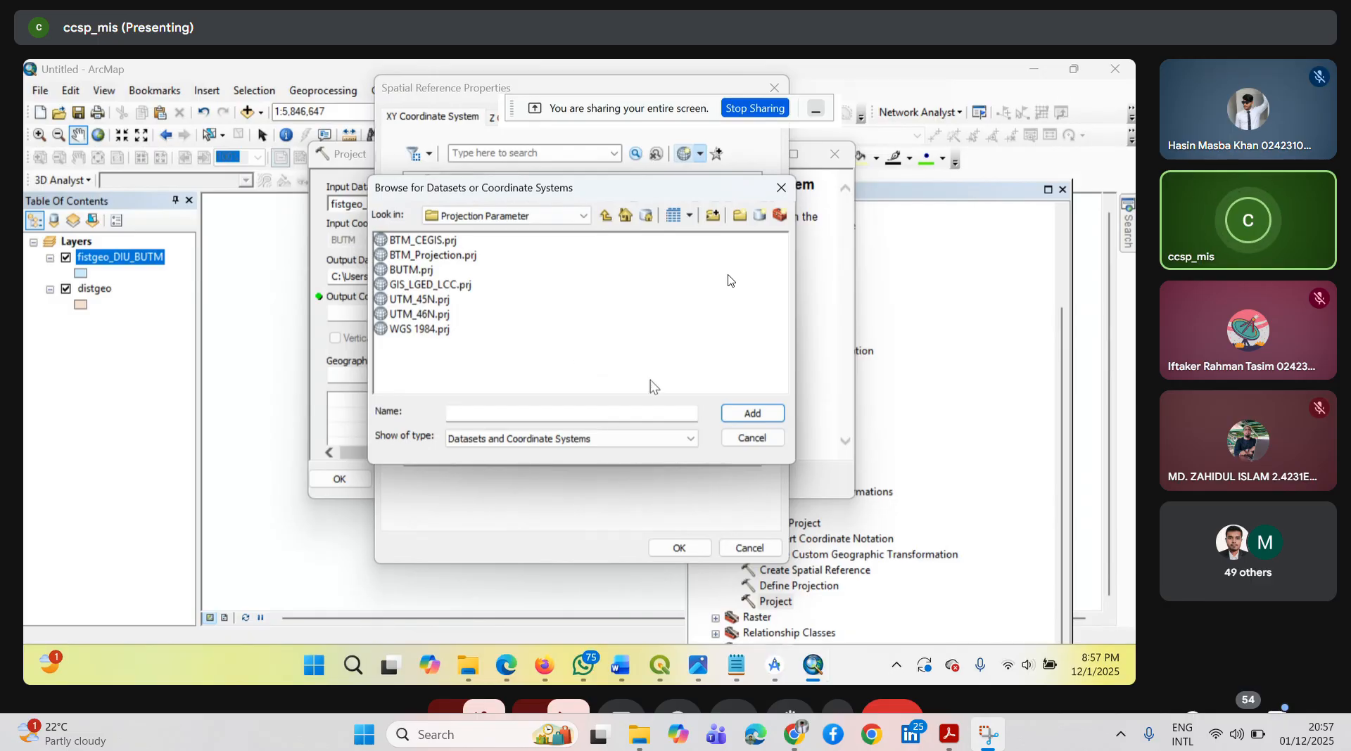
- Cancel the coordinate system import and close the Project tool and ArcToolbox
left_click(747, 438)
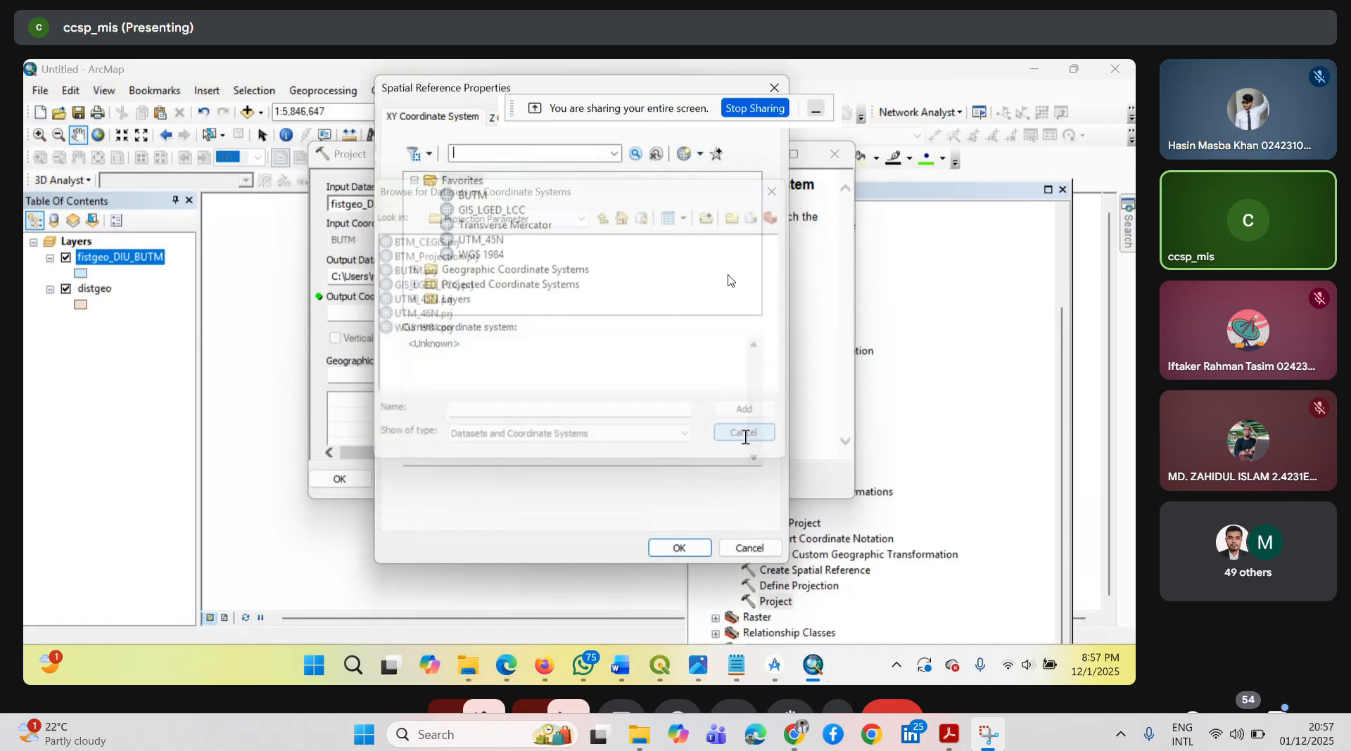
left_click(773, 83)
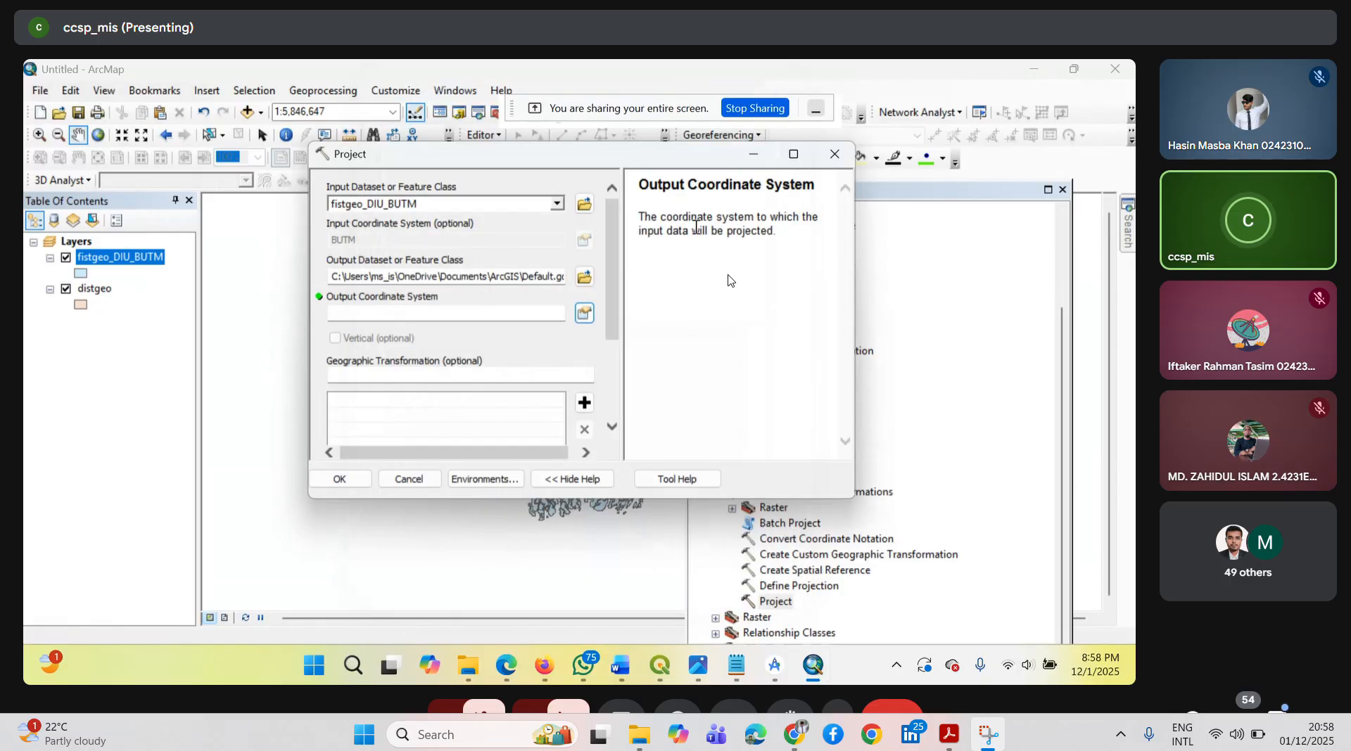
left_click(838, 155)
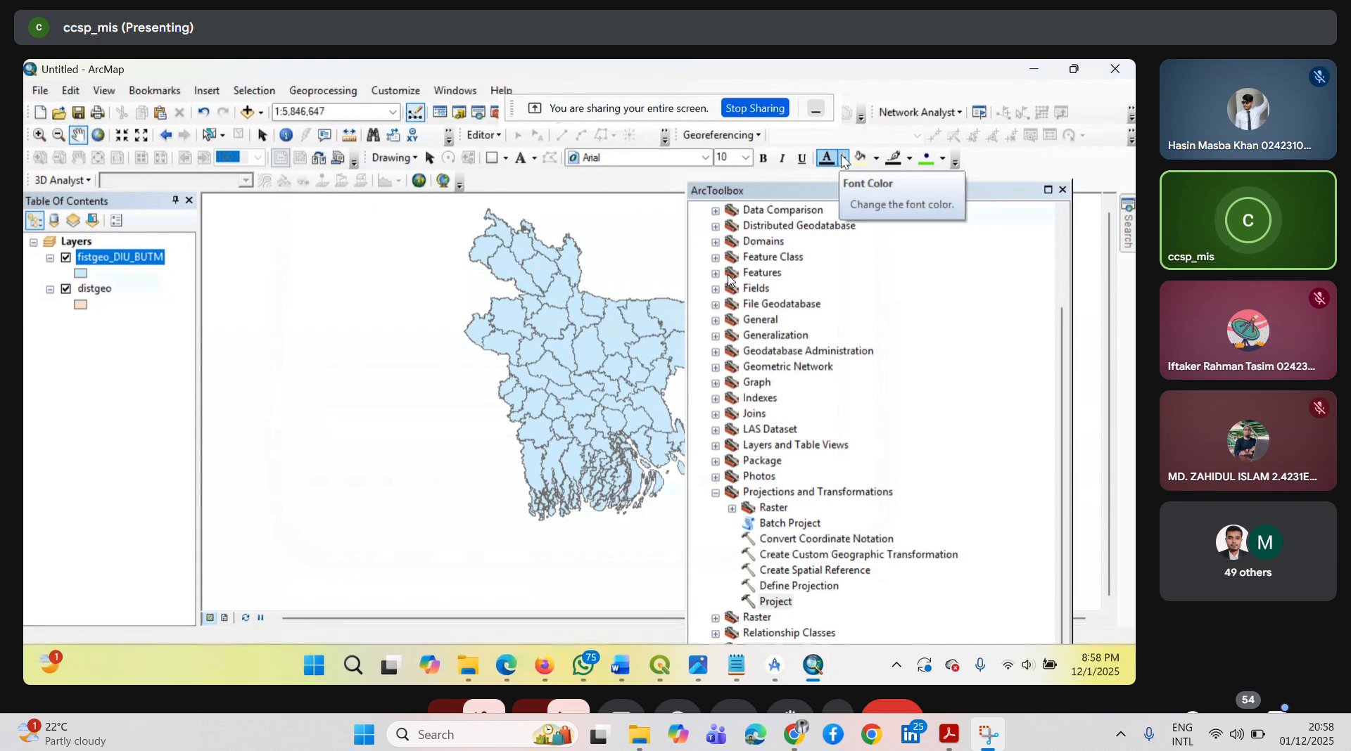
left_click(1063, 191)
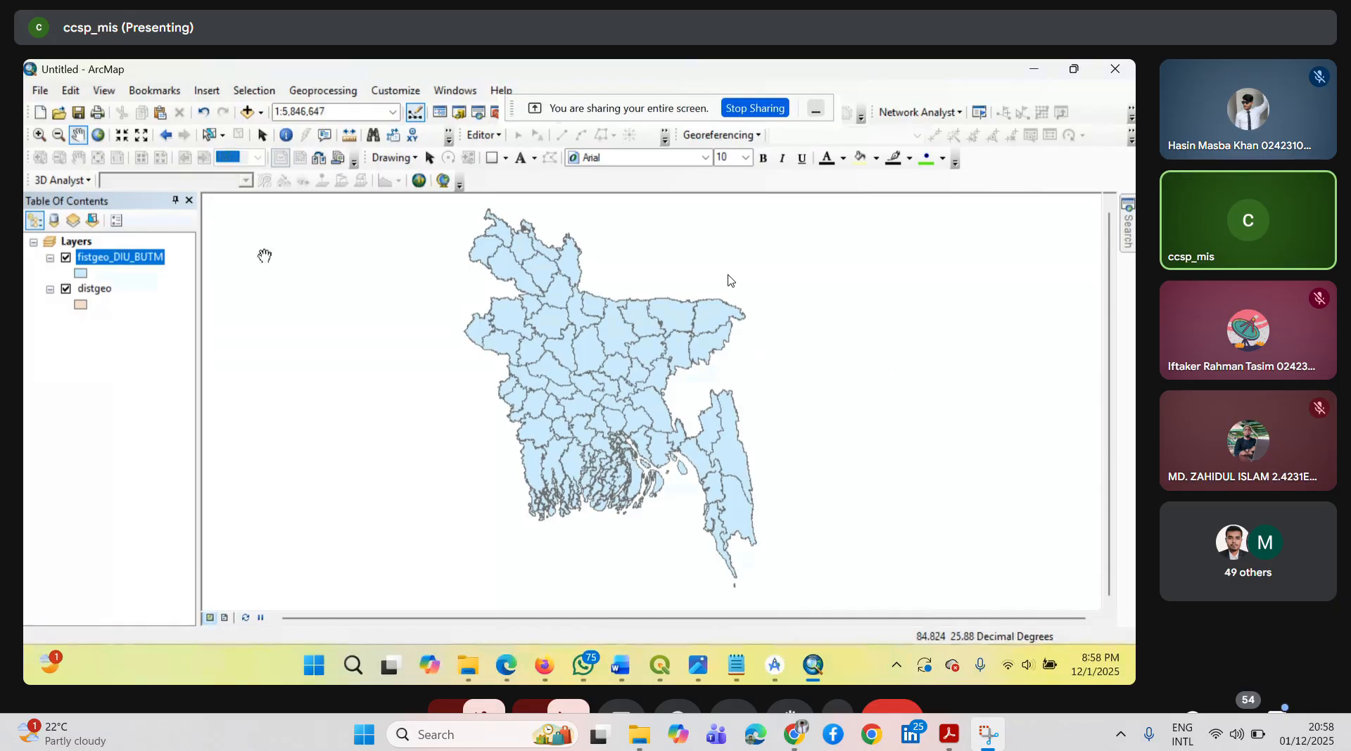
left_click(41, 112)
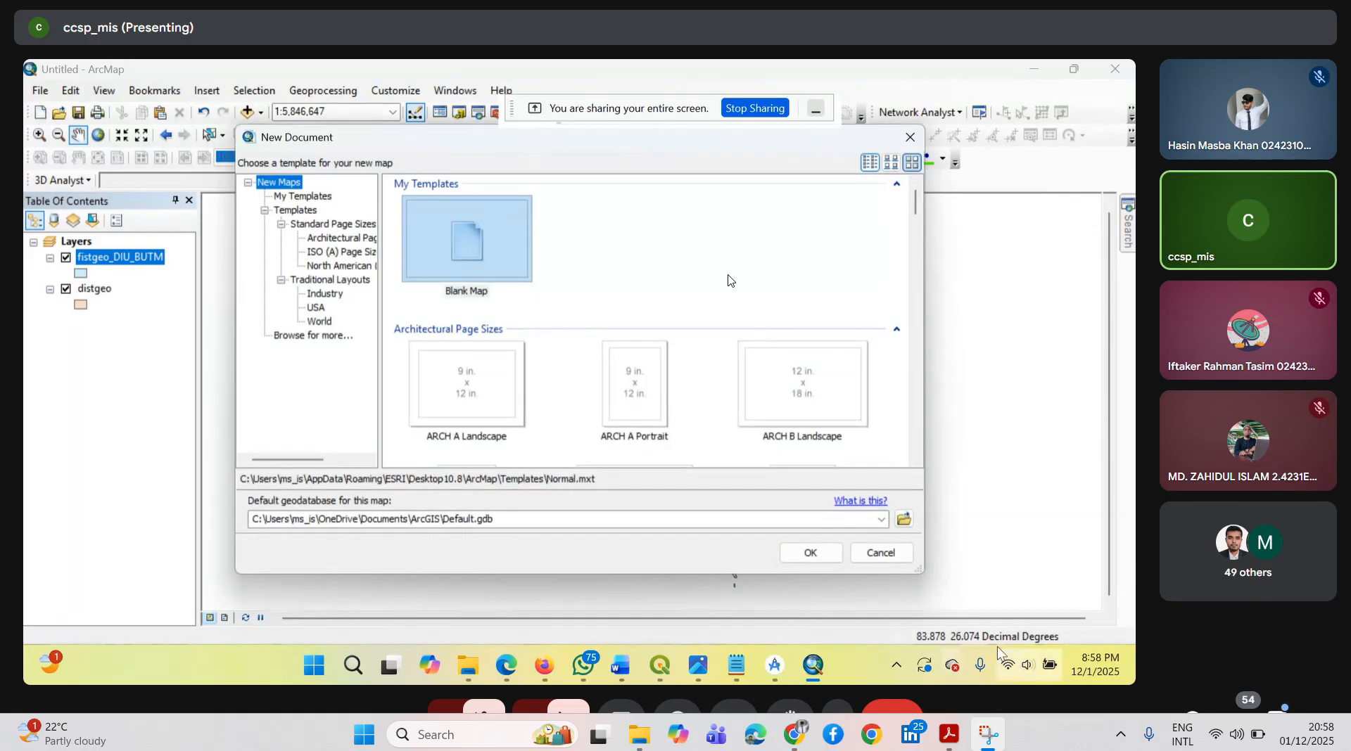
left_click(806, 552)
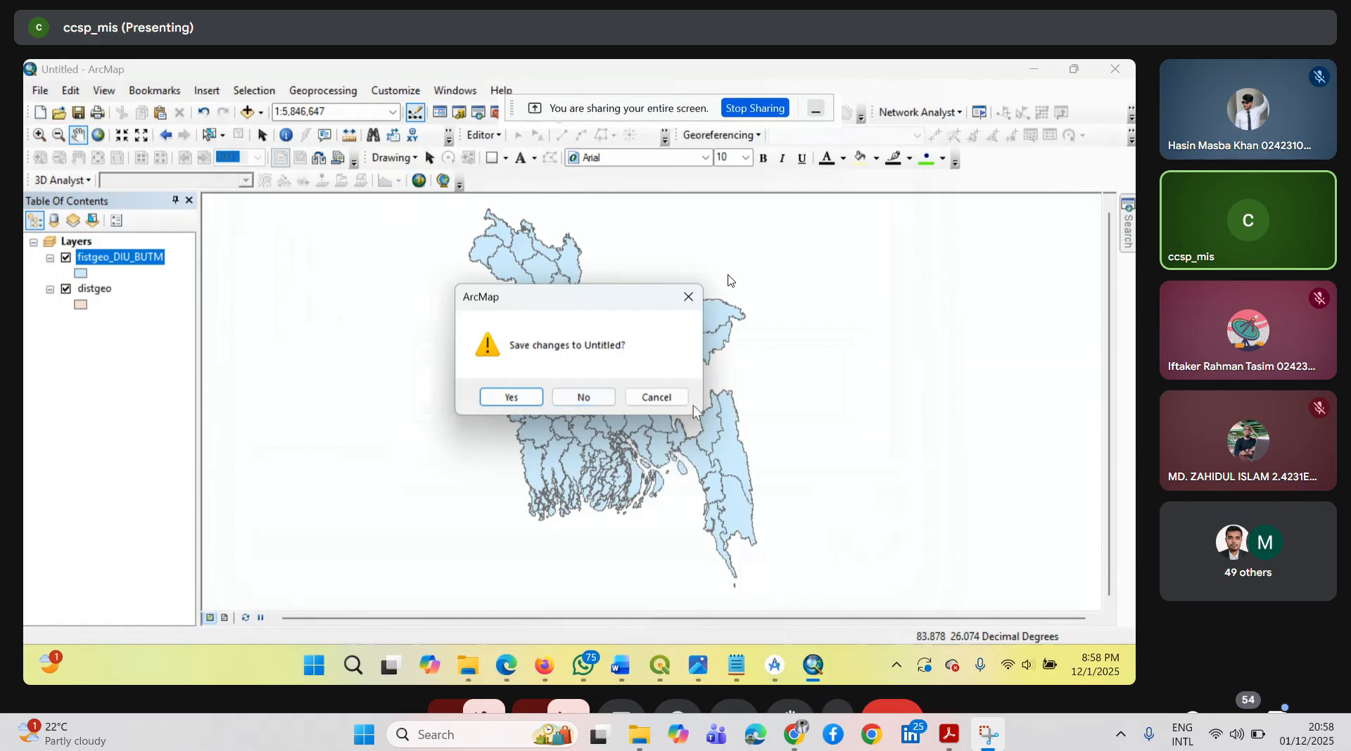
left_click(654, 398)
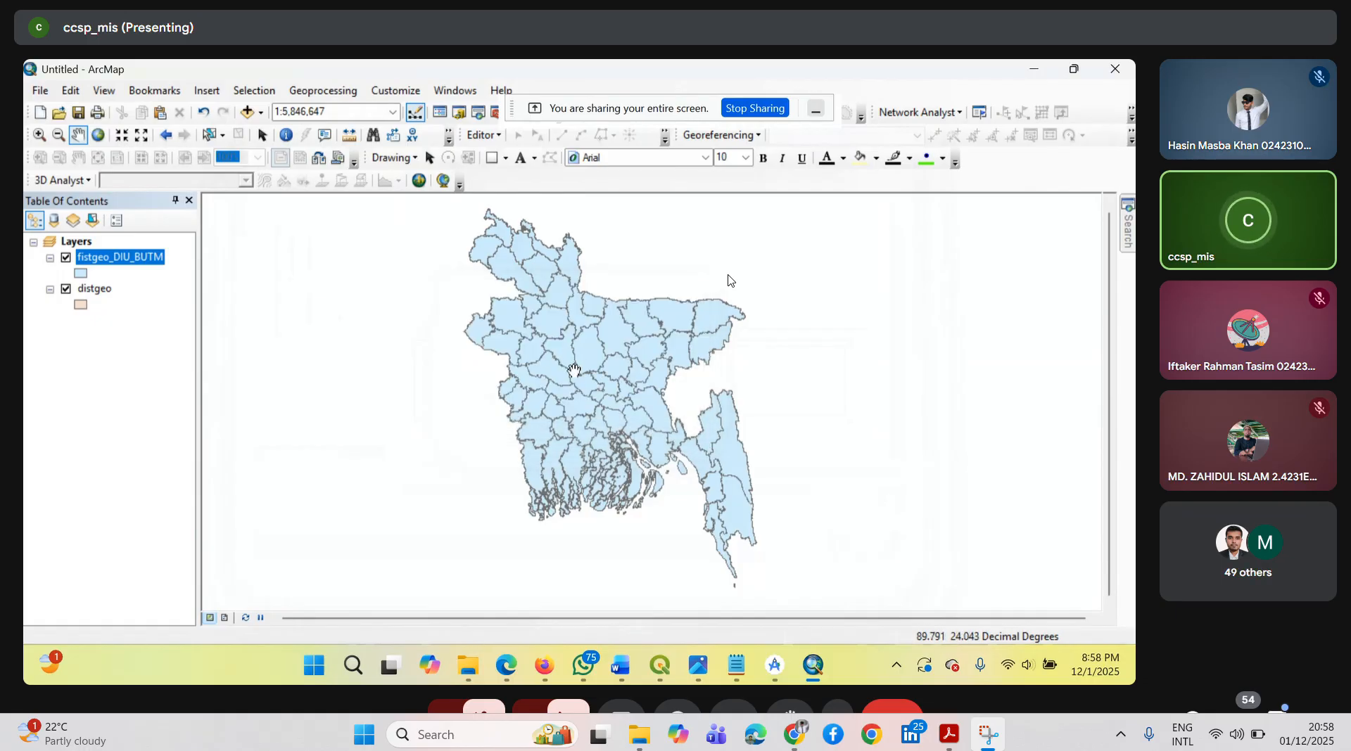
- Open the Catalog and expand the Per folder under the C:\ folder connection
scroll(574, 371, "up", 2)
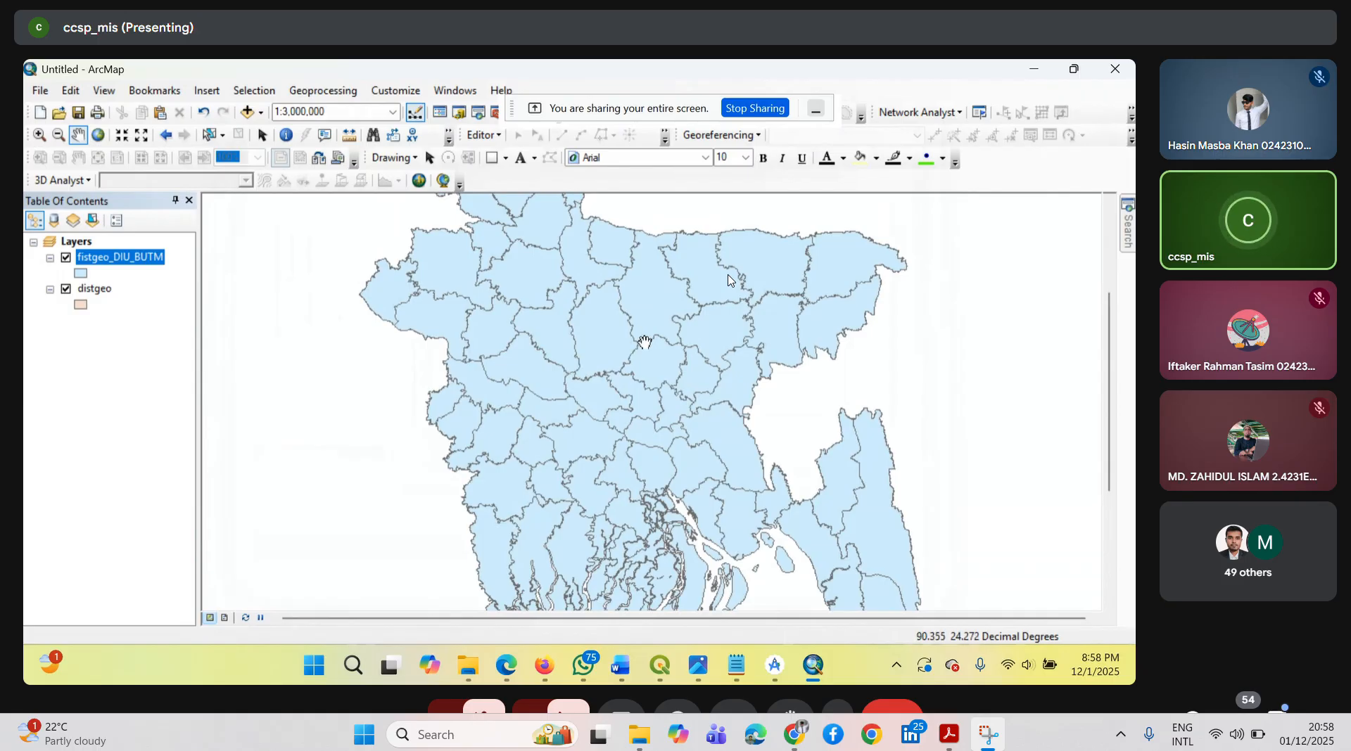
left_click(459, 114)
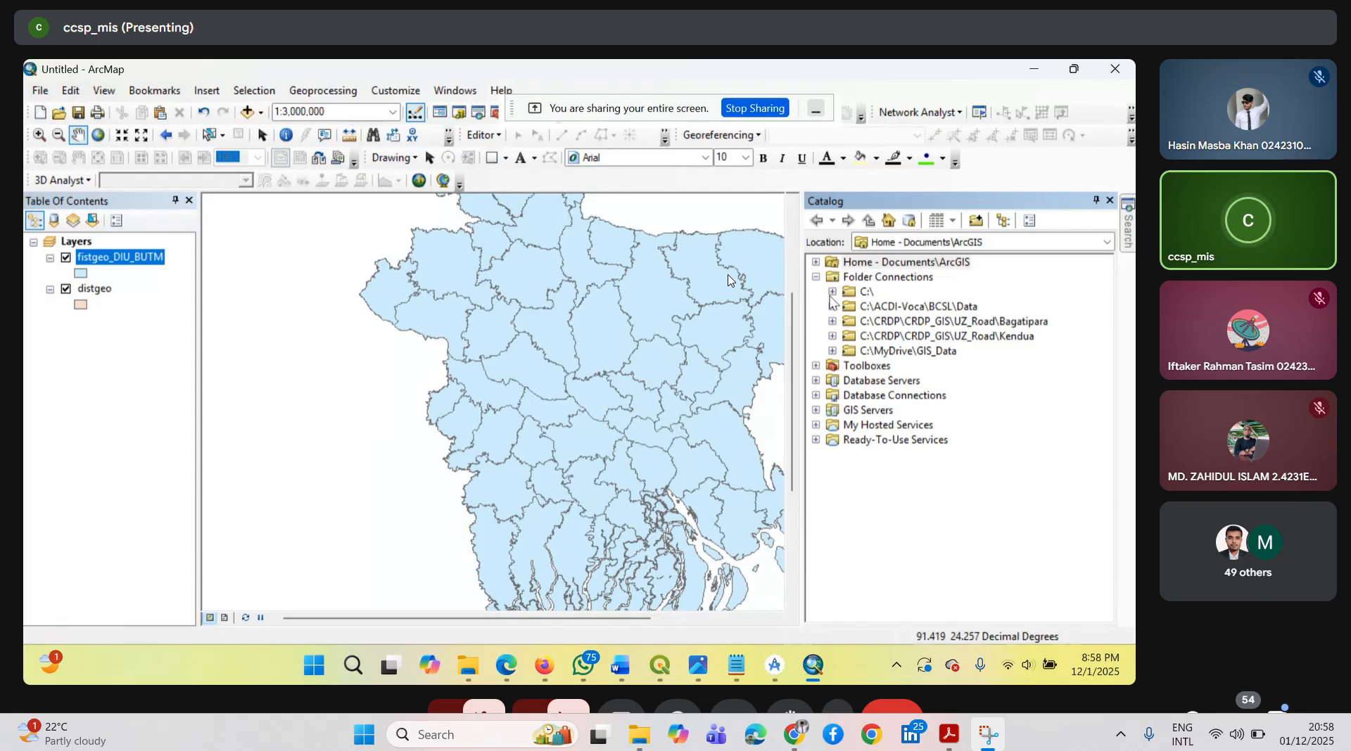
left_click(832, 291)
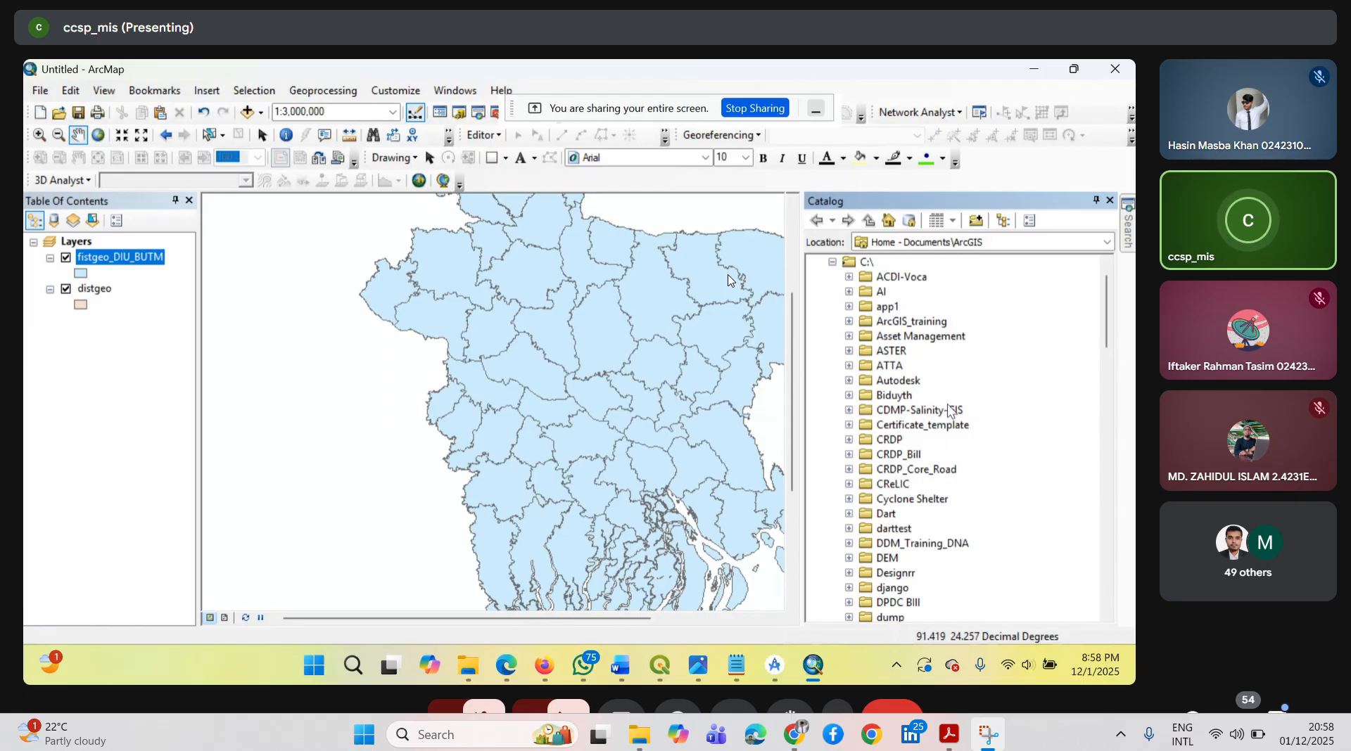
scroll(948, 408, "down", 10)
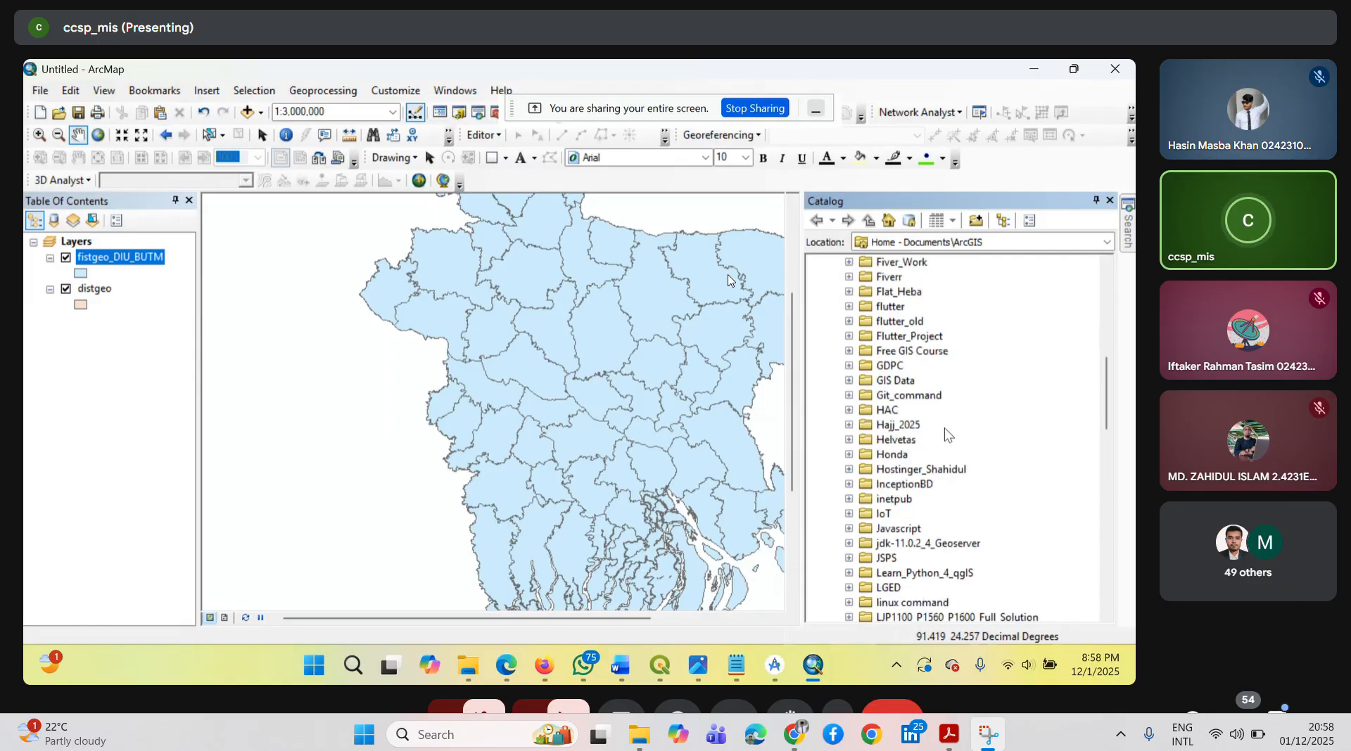
scroll(958, 464, "down", 4)
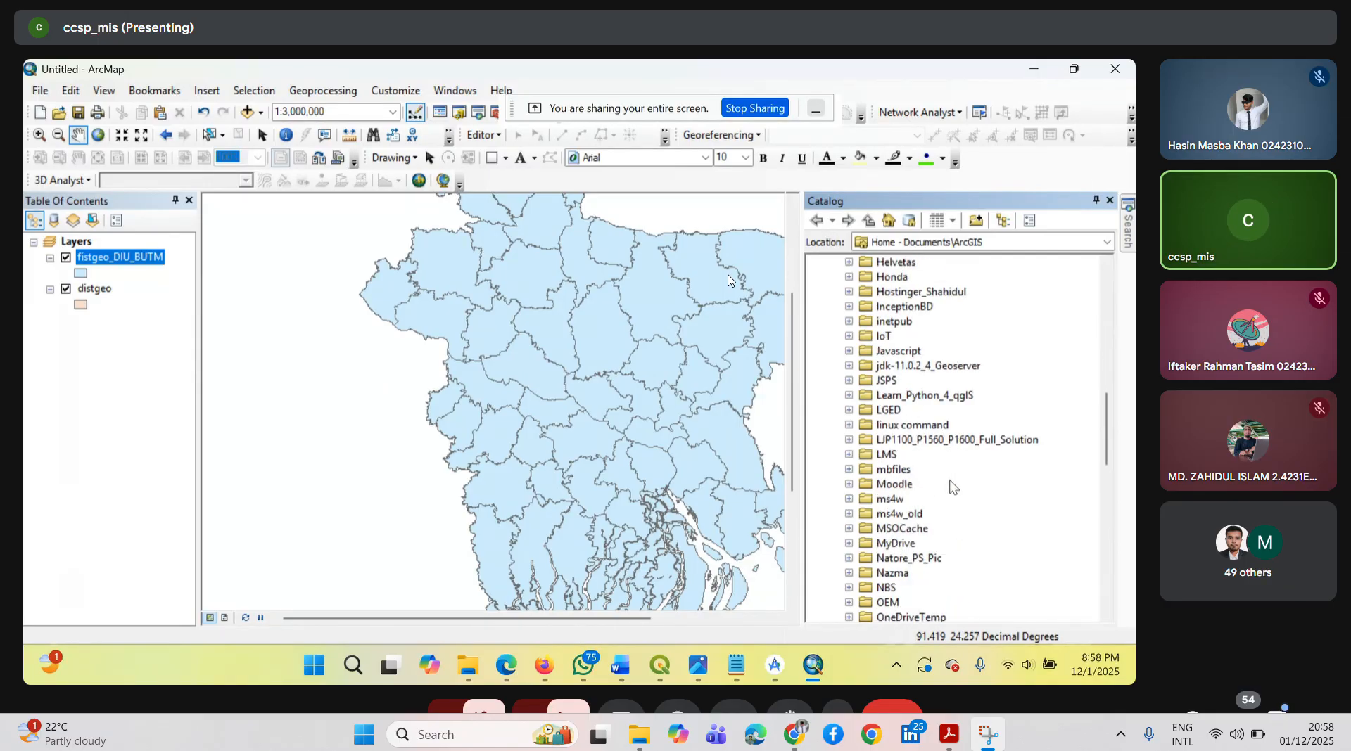
scroll(953, 487, "down", 1)
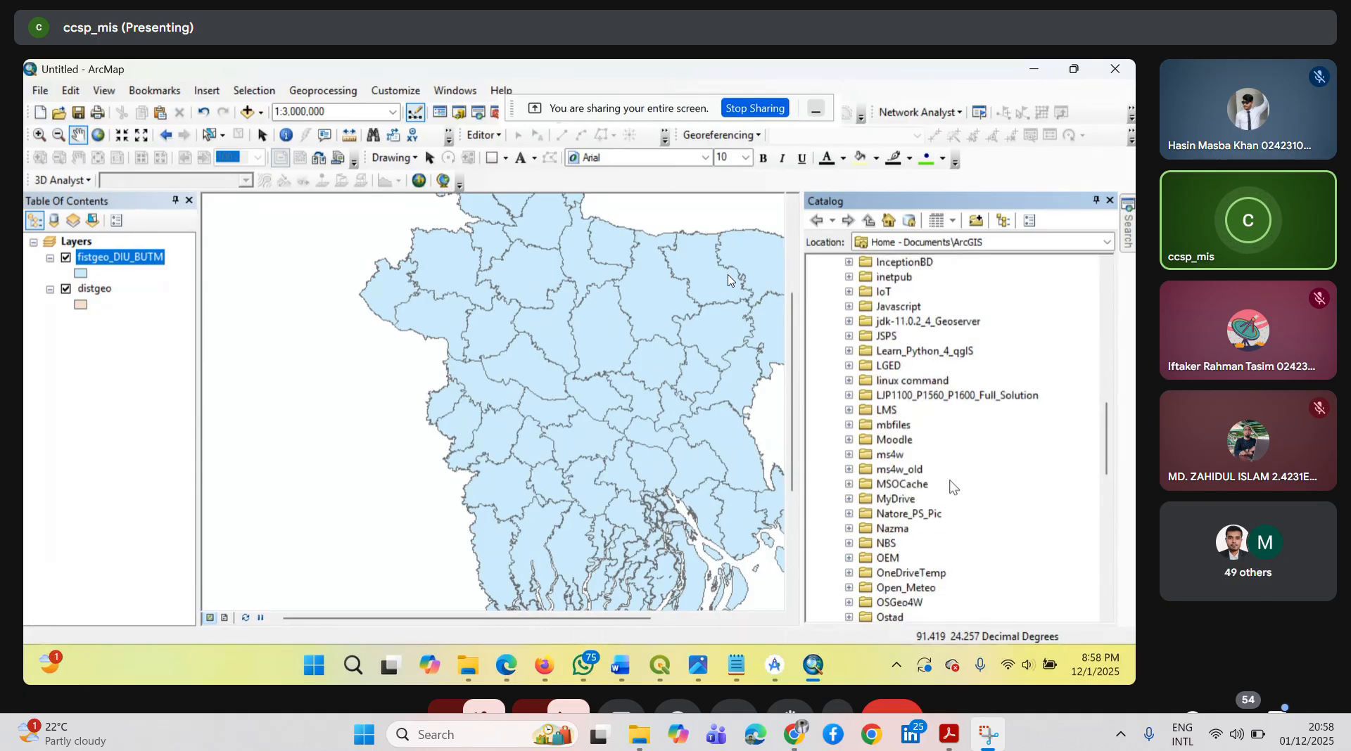
scroll(953, 486, "down", 2)
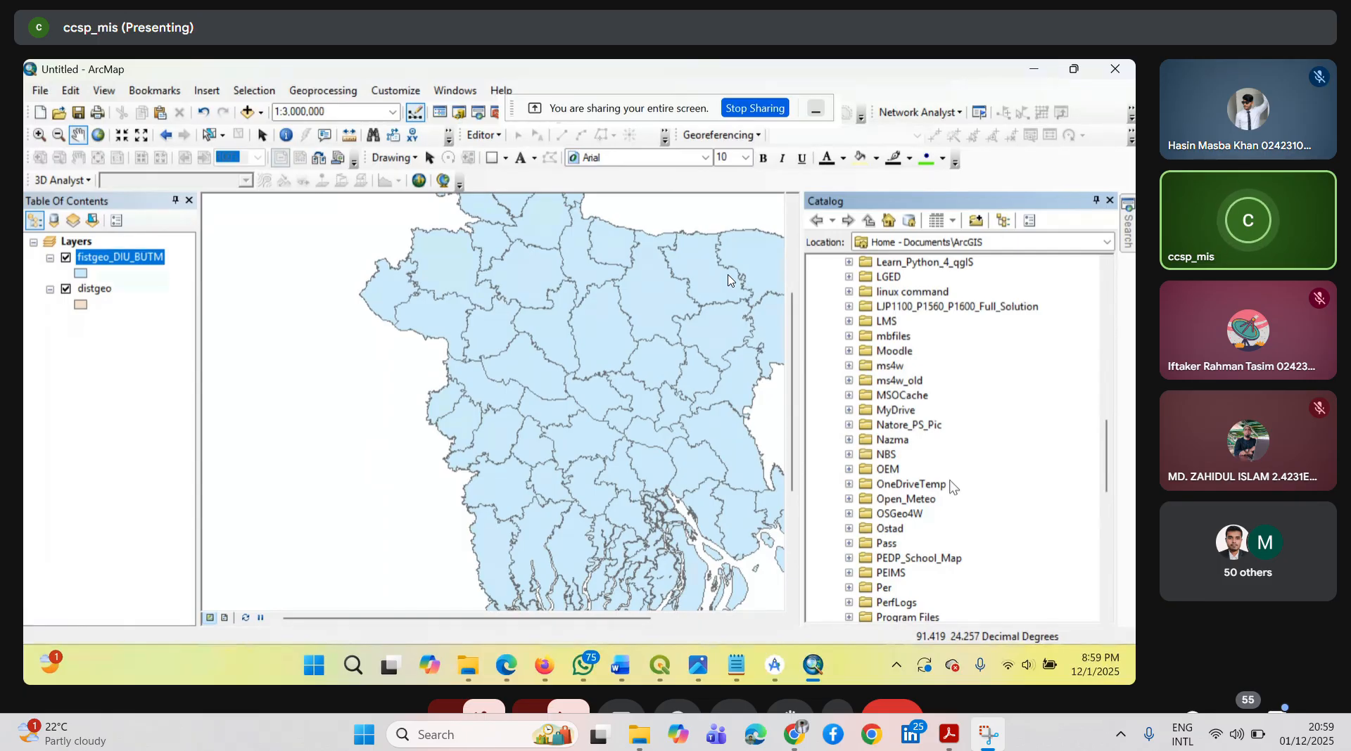
scroll(953, 487, "down", 1)
left_click(849, 499)
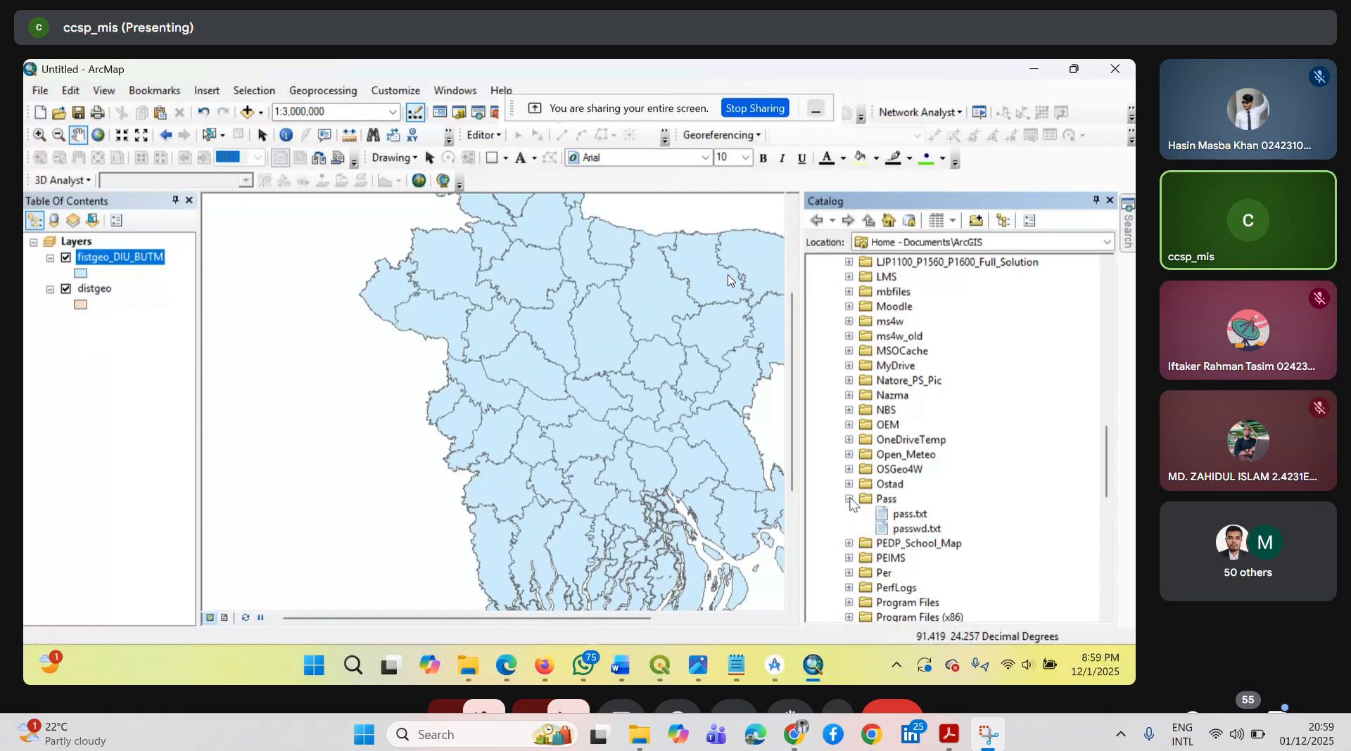
left_click(849, 499)
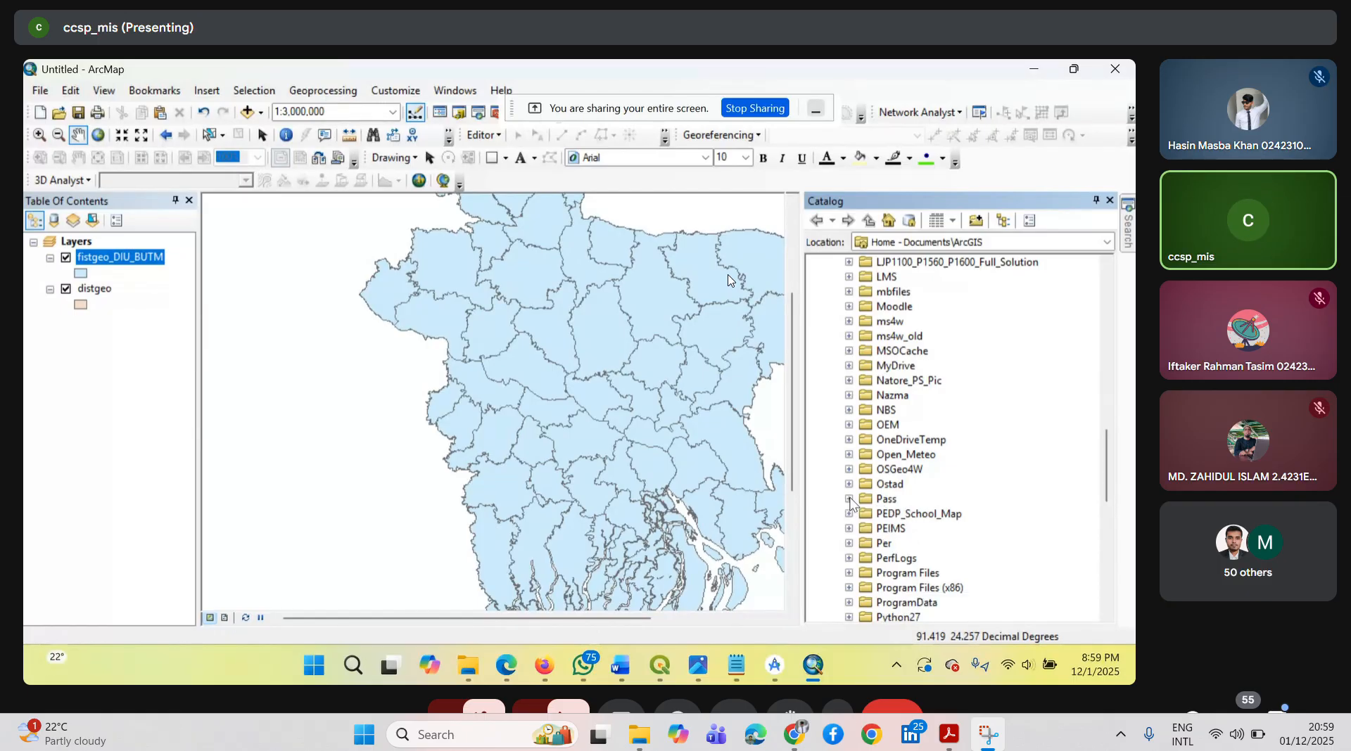
left_click(849, 543)
scroll(992, 500, "down", 1)
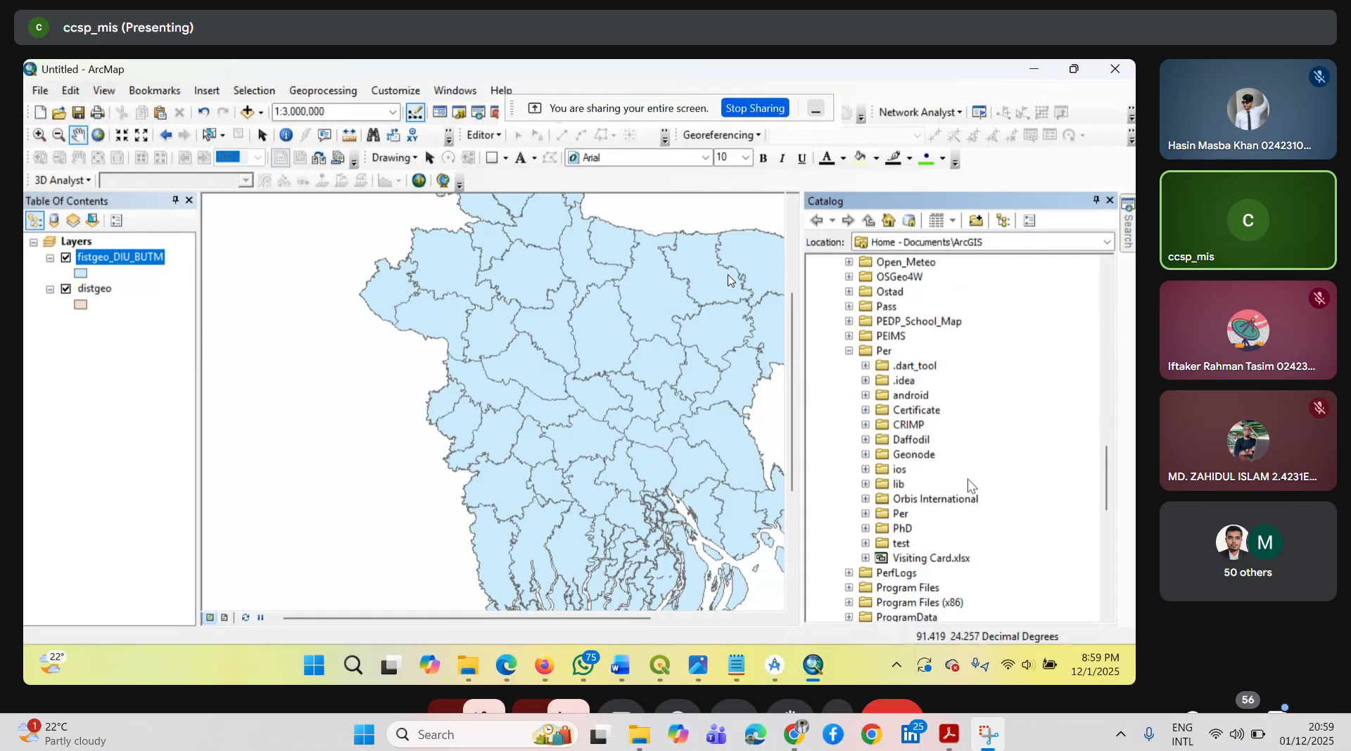
- Expand Daffodil and its Lecture folder in the Catalog and select the Lab-10 folder
left_click(866, 440)
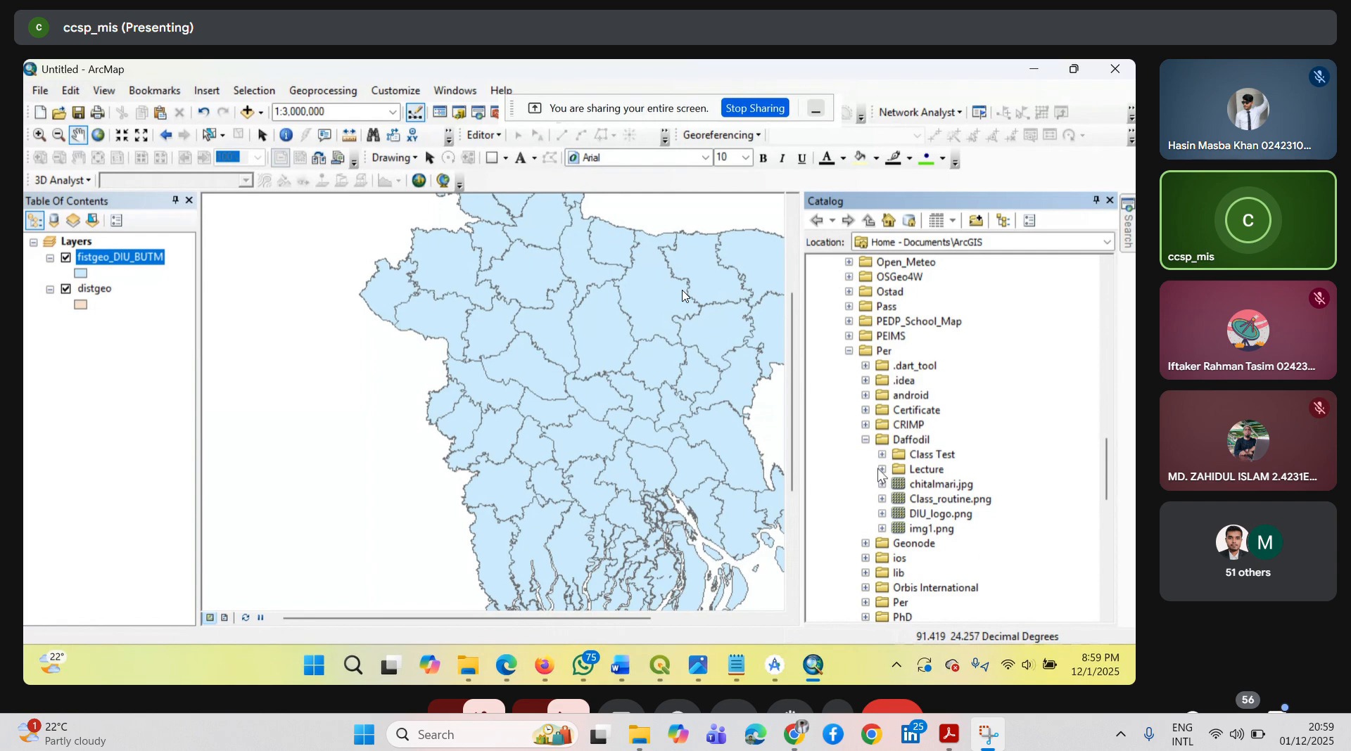
left_click(881, 470)
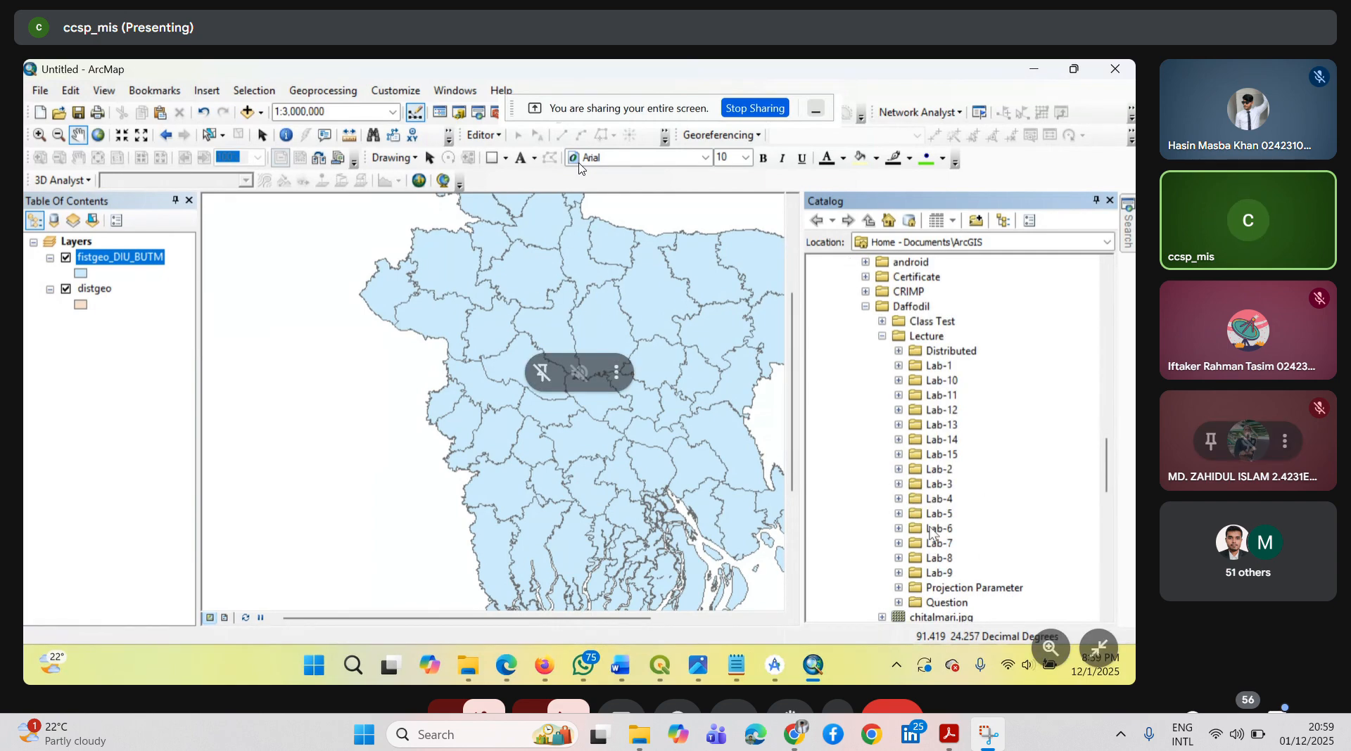
left_click(913, 384)
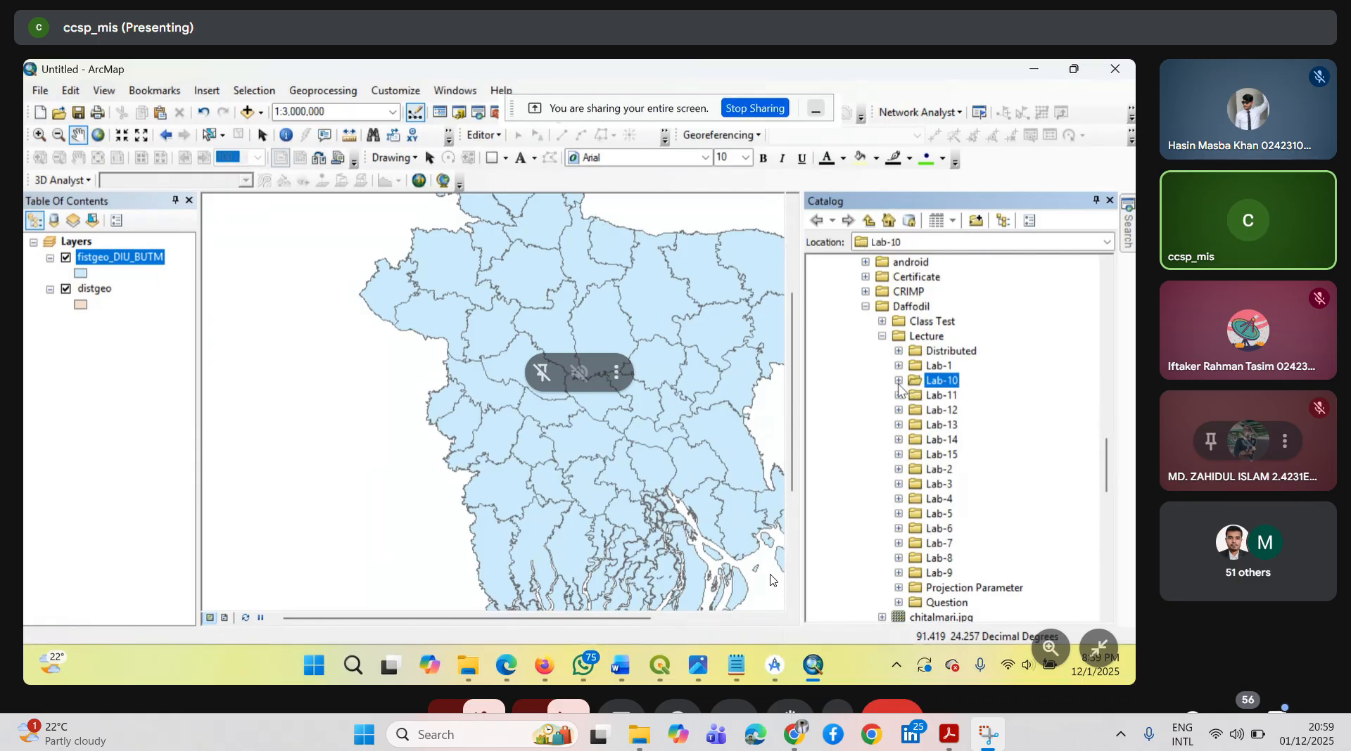
left_click(898, 382)
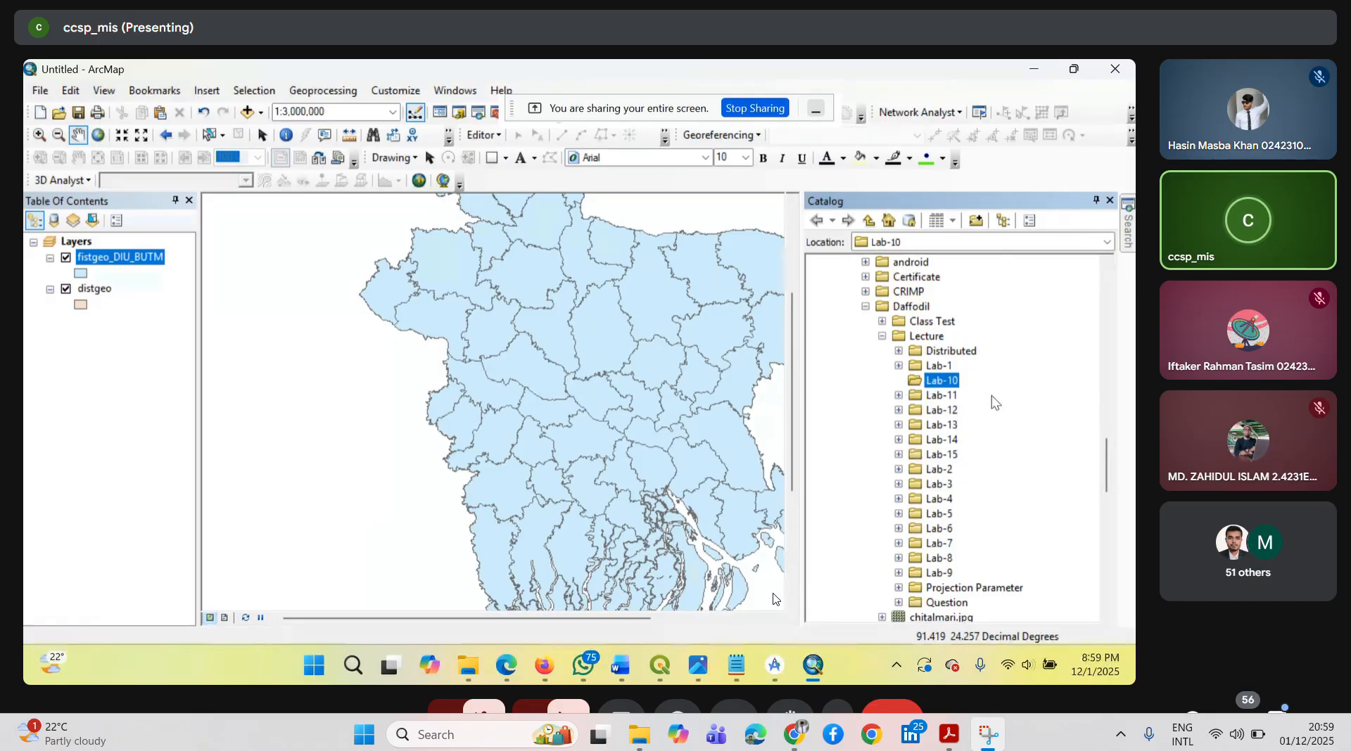
- Create a new folder named Data inside the Lab-10 folder in the Catalog
right_click(937, 384)
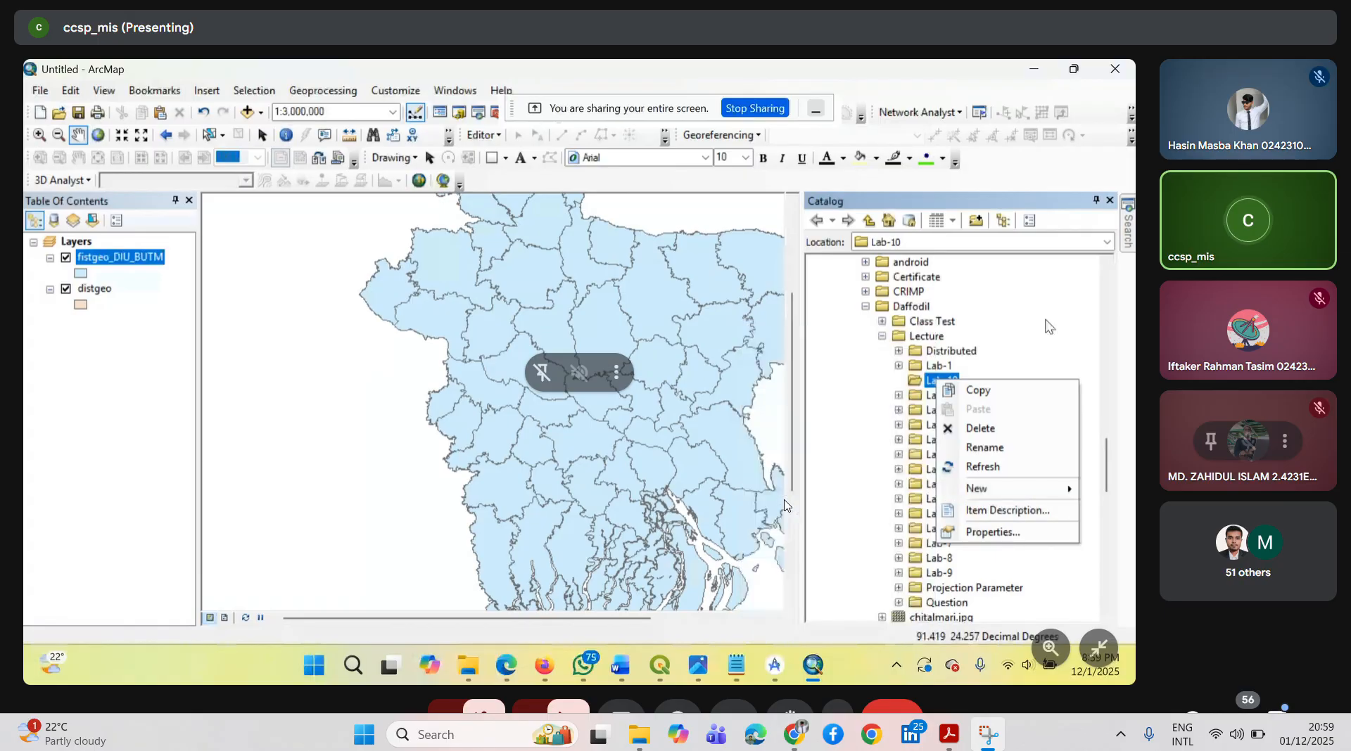
left_click(948, 364)
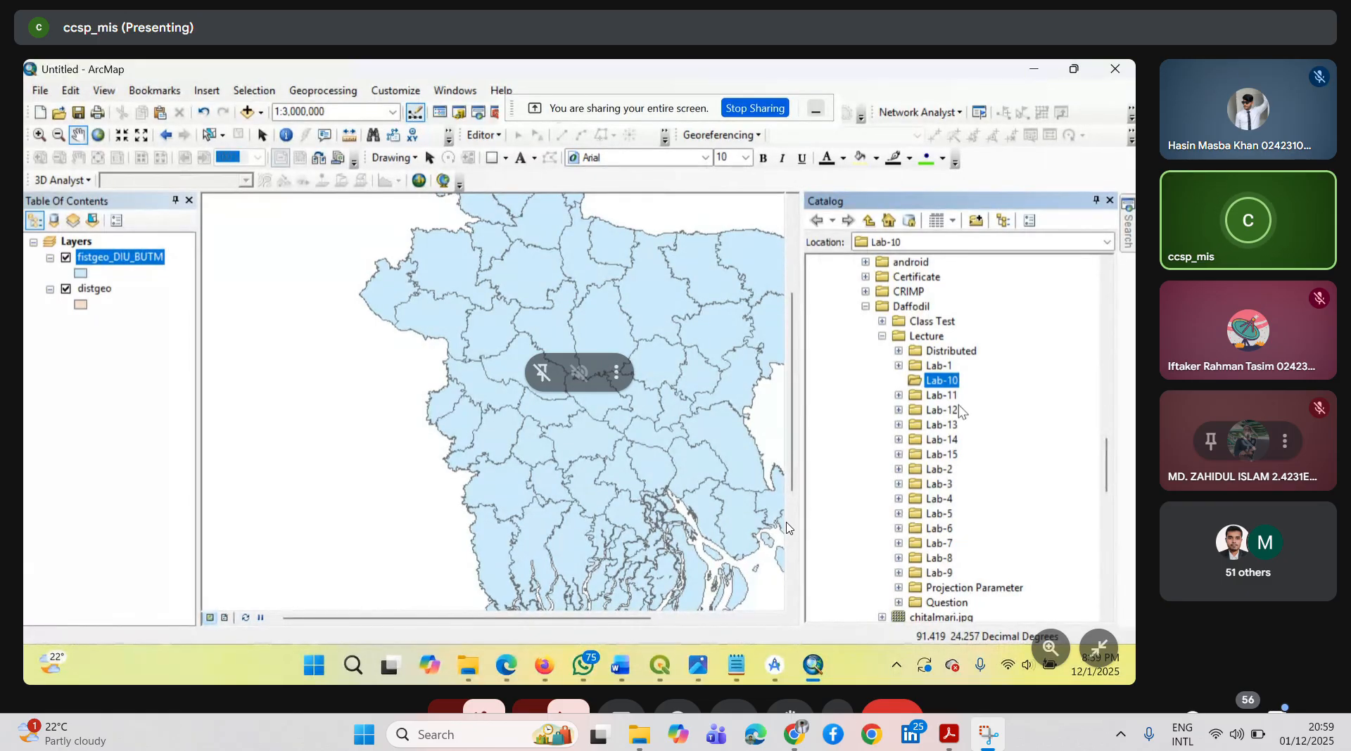
right_click(927, 384)
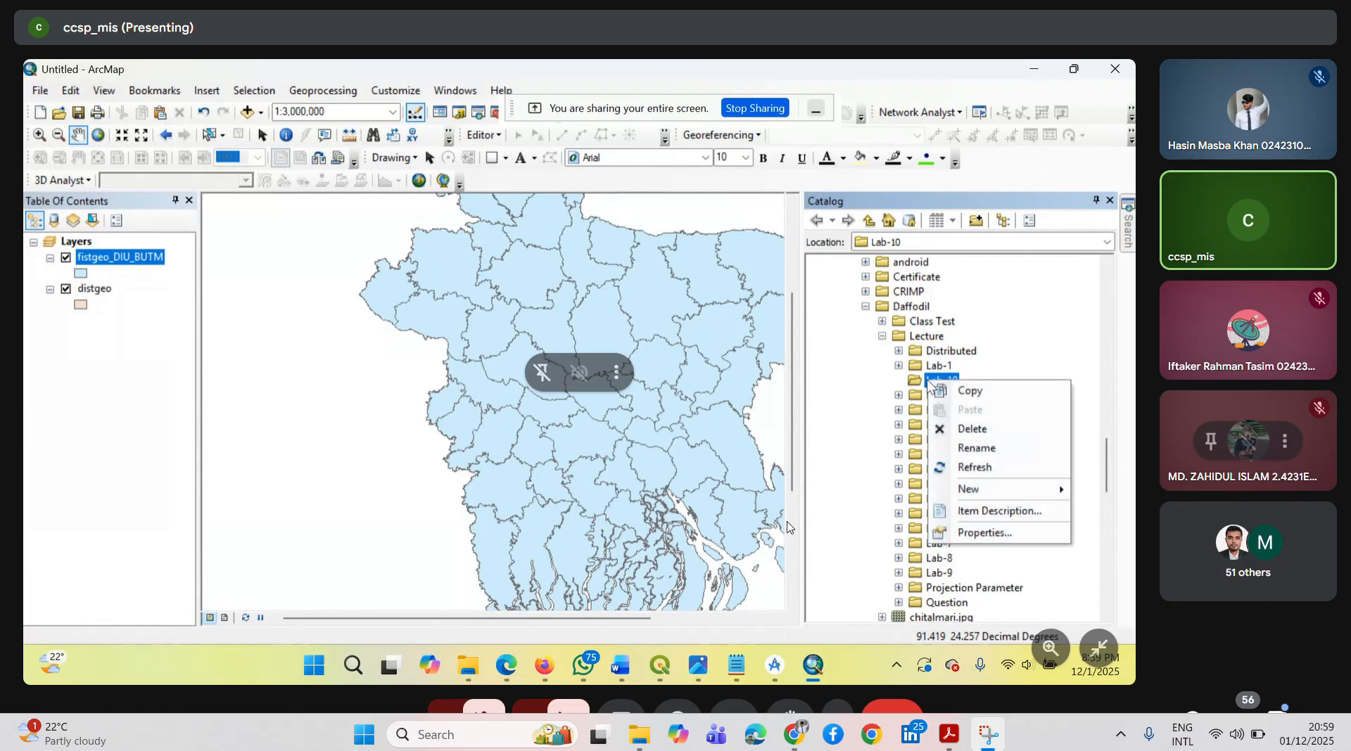
mouse_move(970, 490)
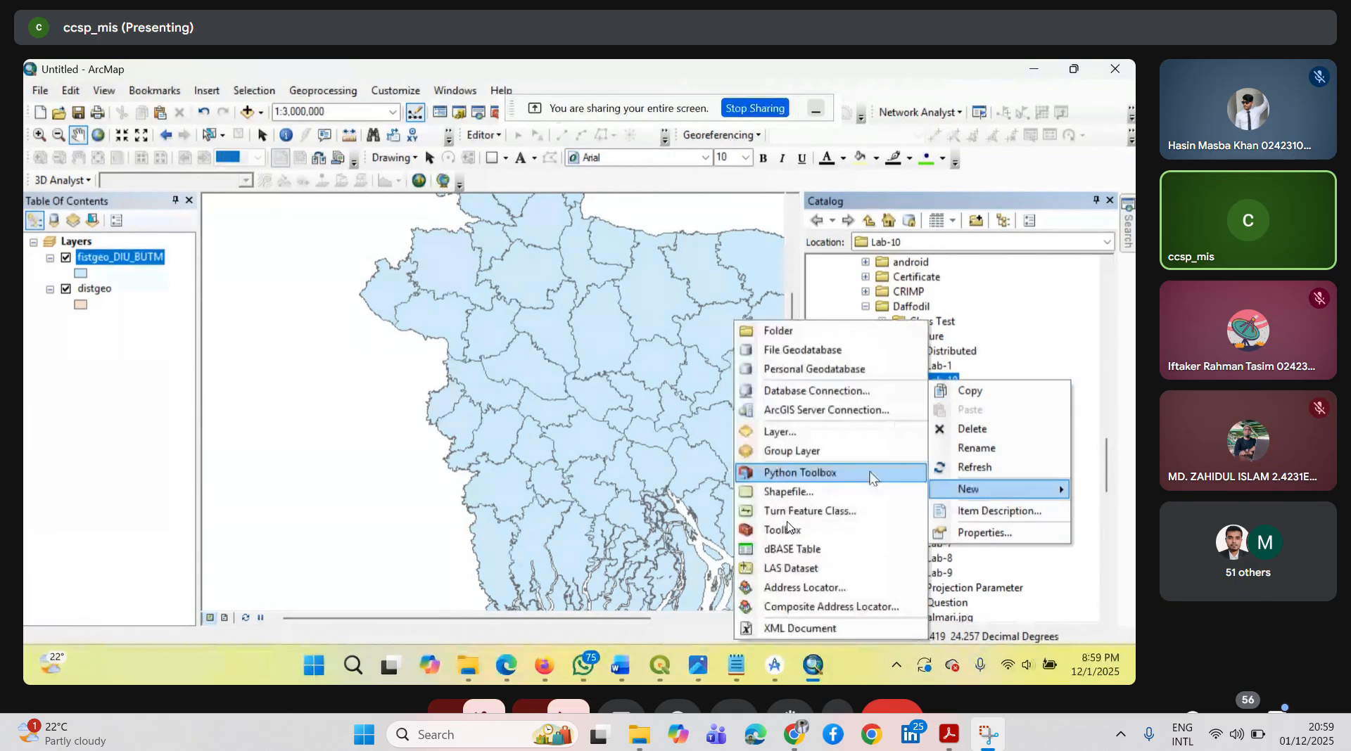
left_click(780, 330)
type("Data")
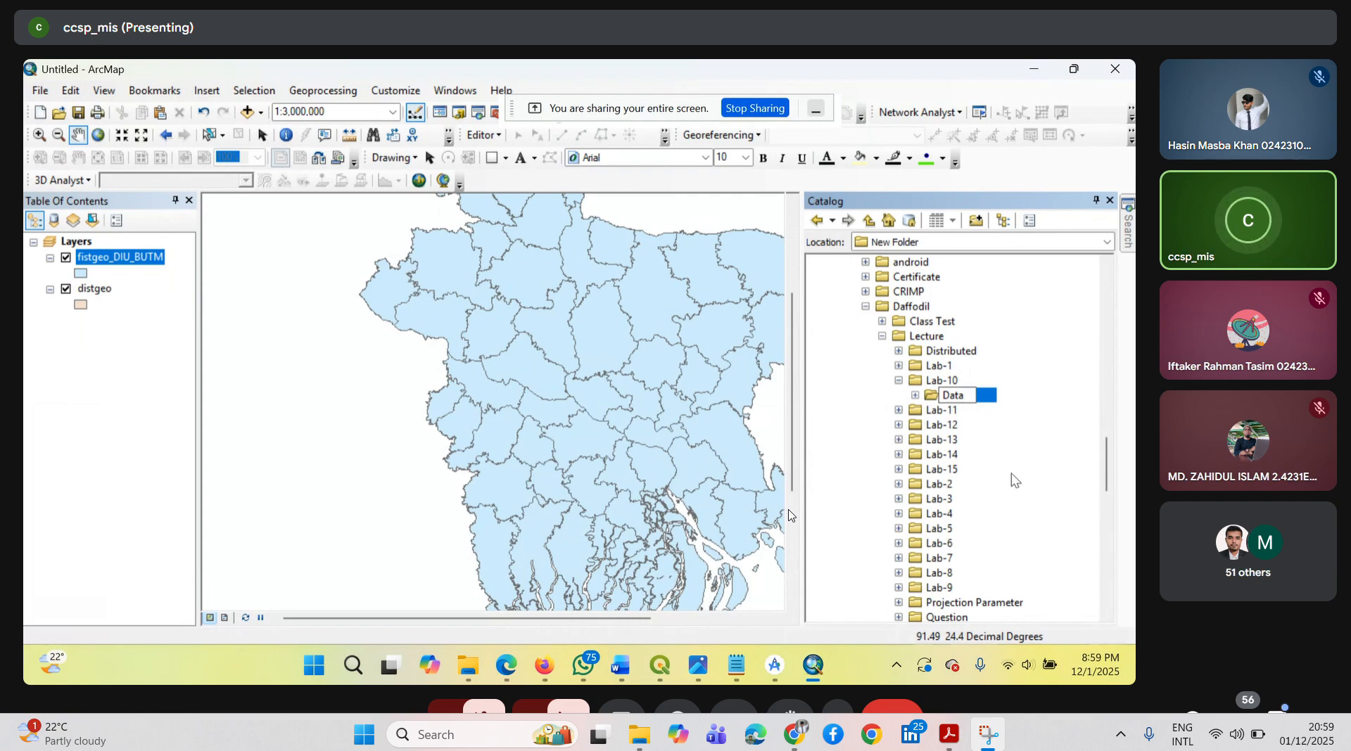
key("Return")
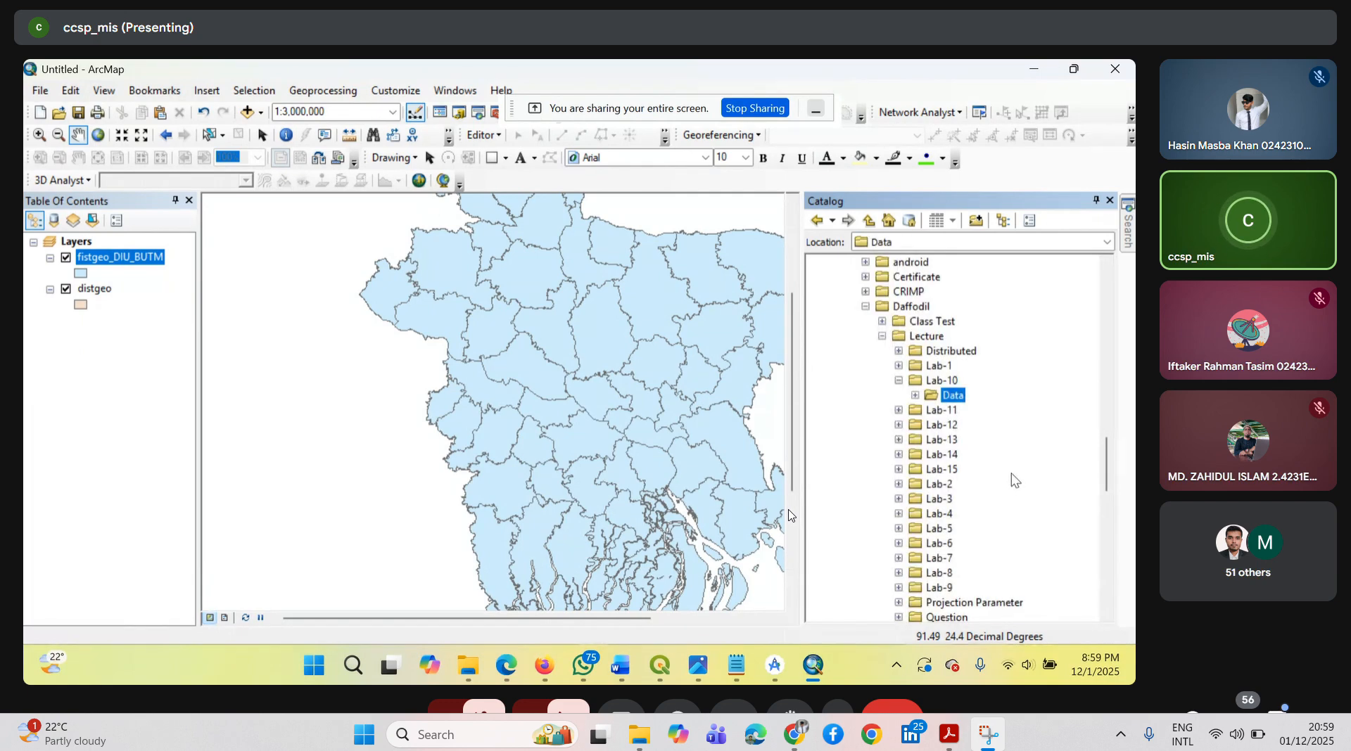
- Start a new point shapefile in the Data folder and name it DIU_Point
right_click(955, 396)
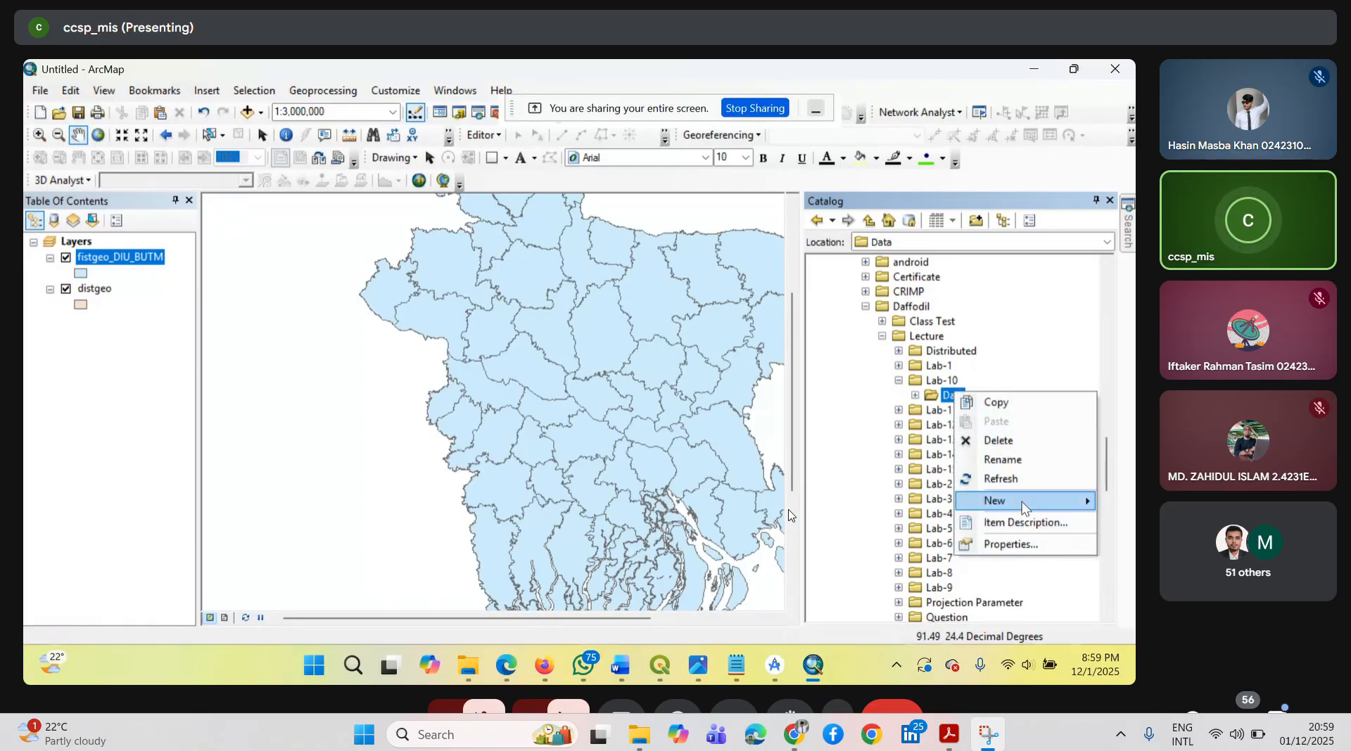
mouse_move(1020, 500)
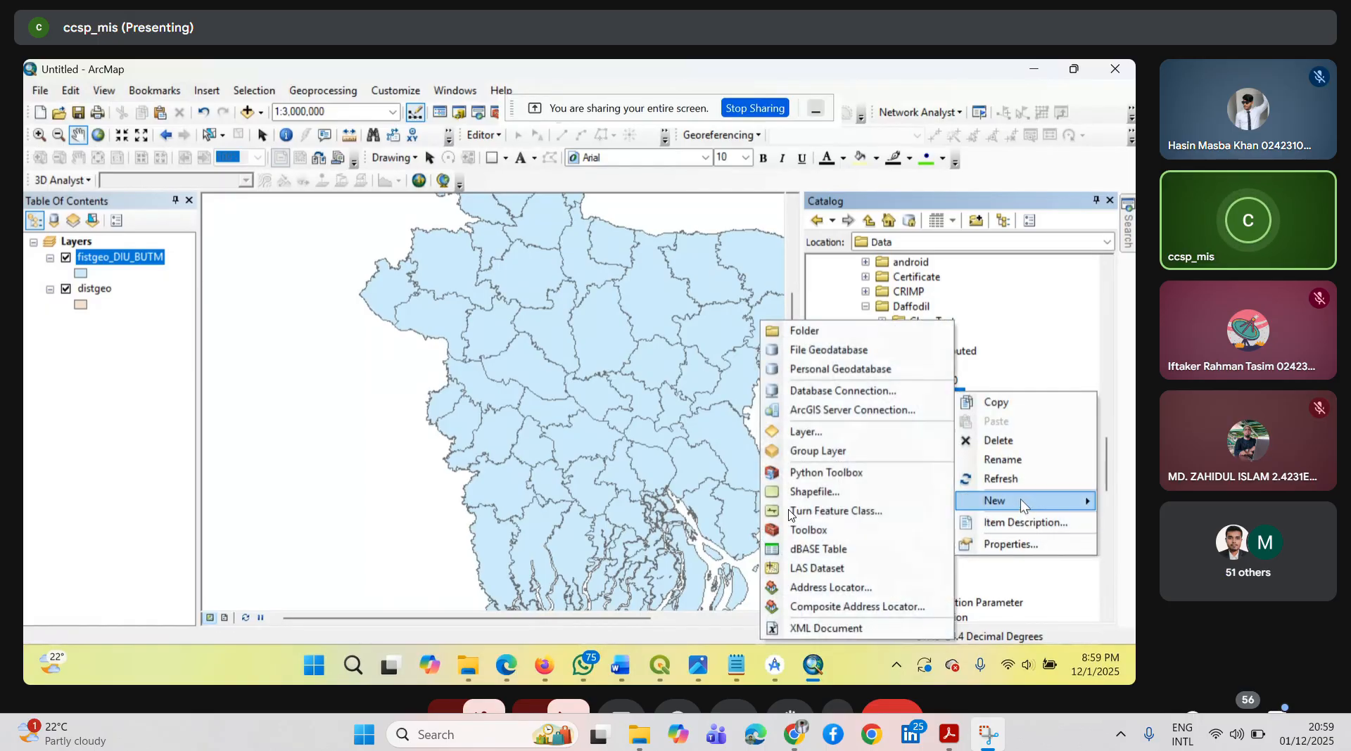
left_click(845, 491)
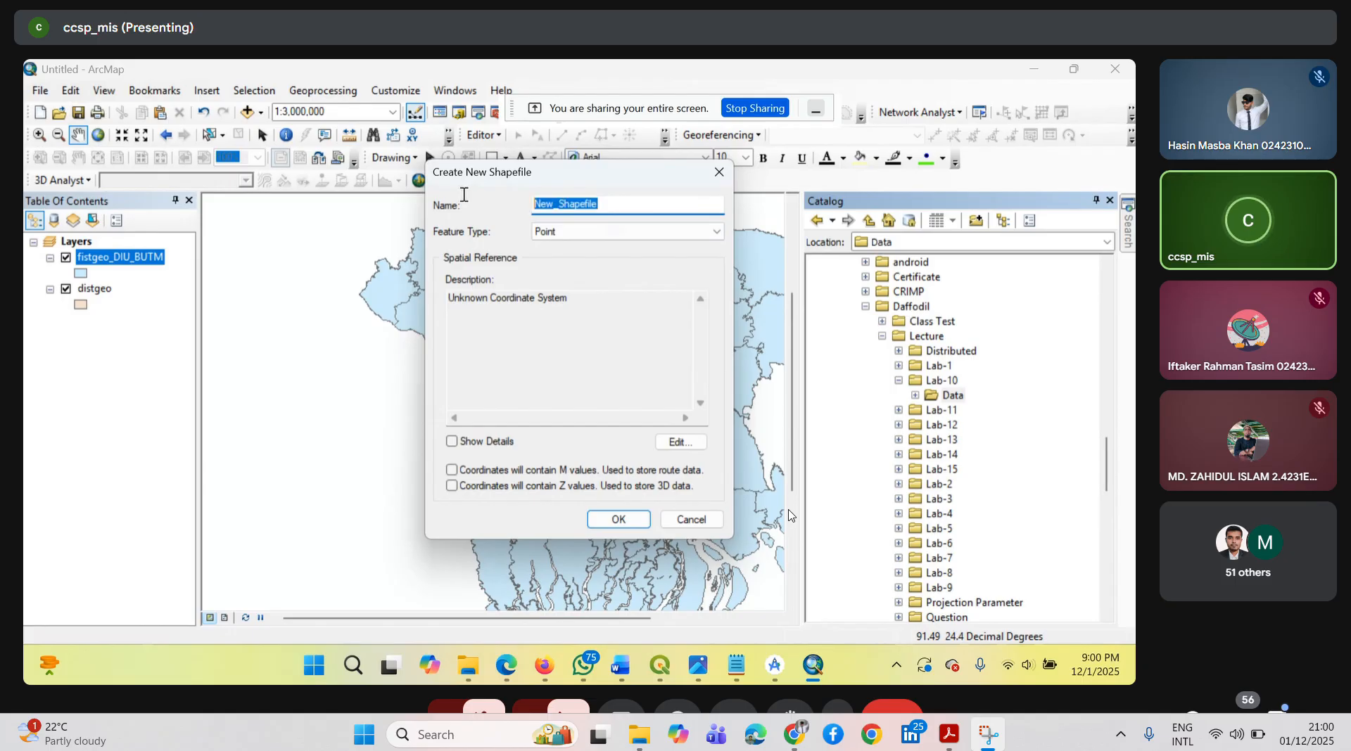
type("DIU_Poi")
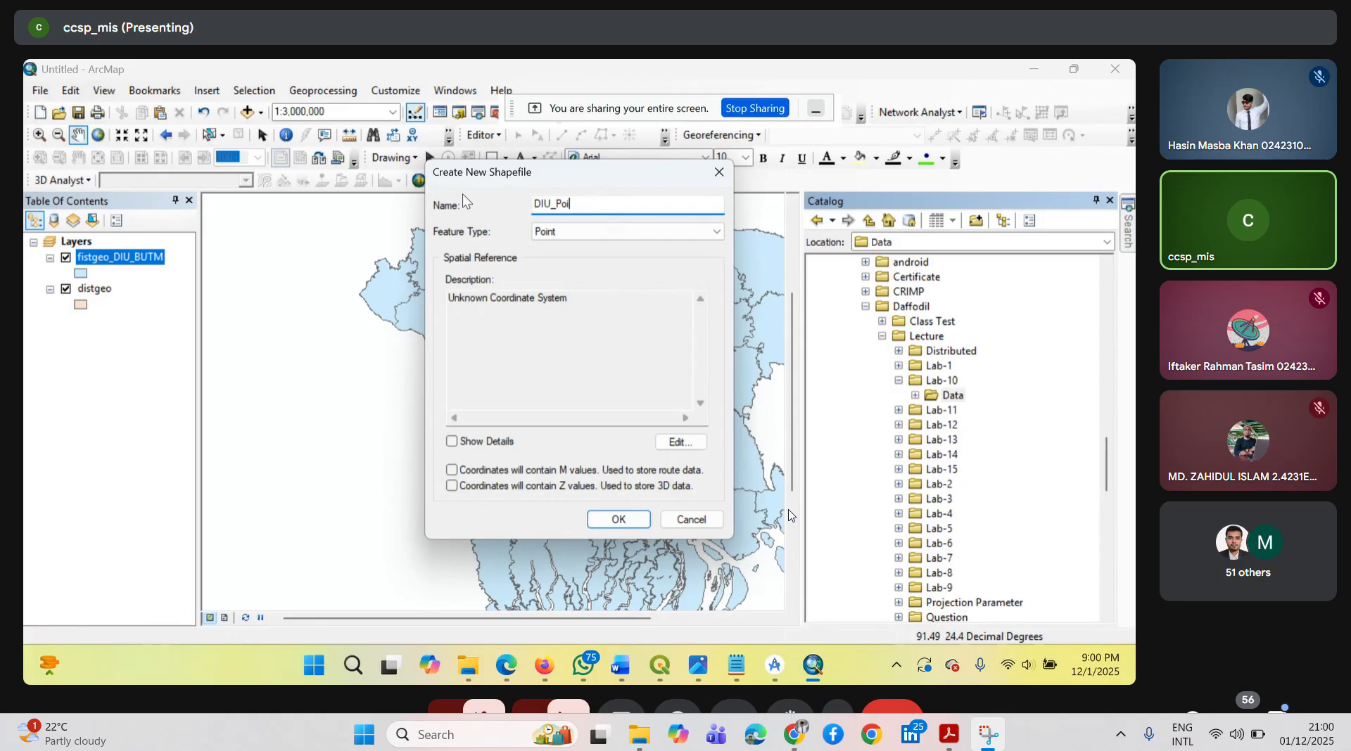
type("nt")
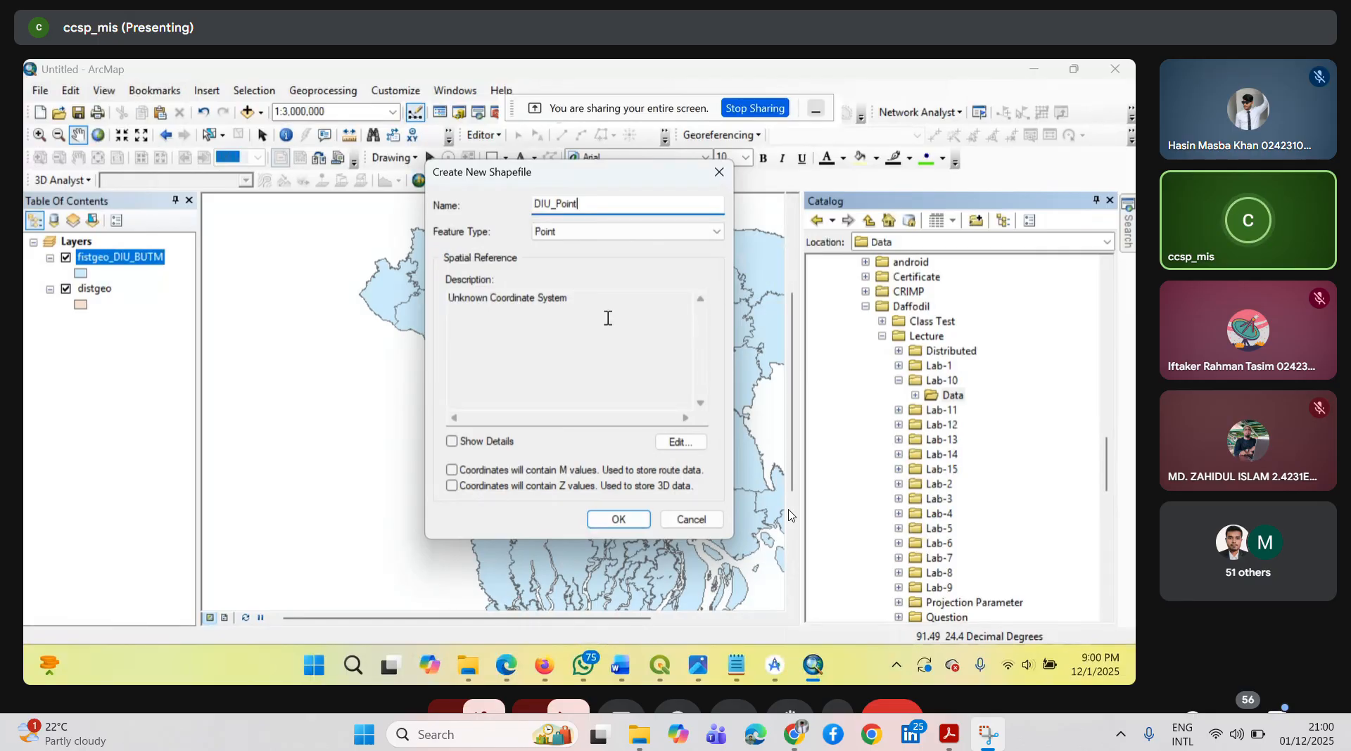
- Look through the coordinate system choices for the new shapefile, including the New and Import options, without assigning one
left_click(687, 442)
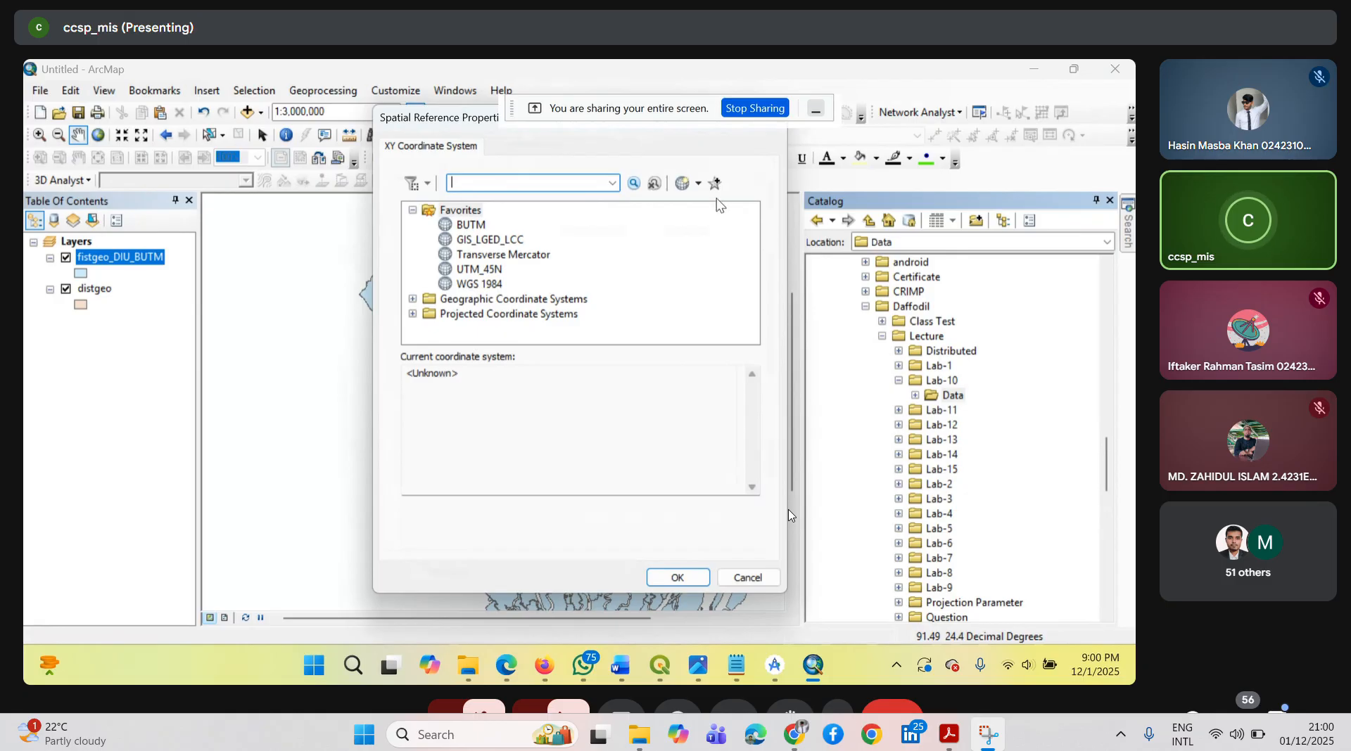
left_click(696, 183)
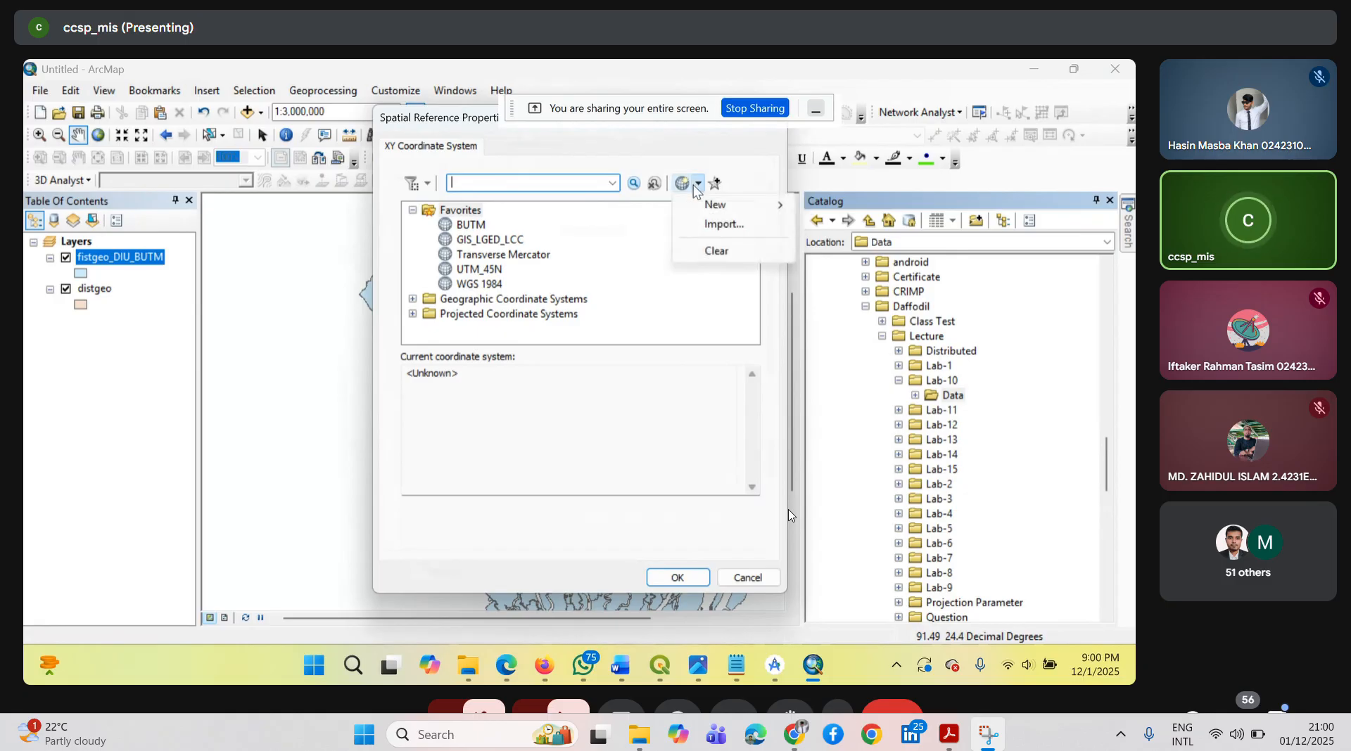
left_click(695, 184)
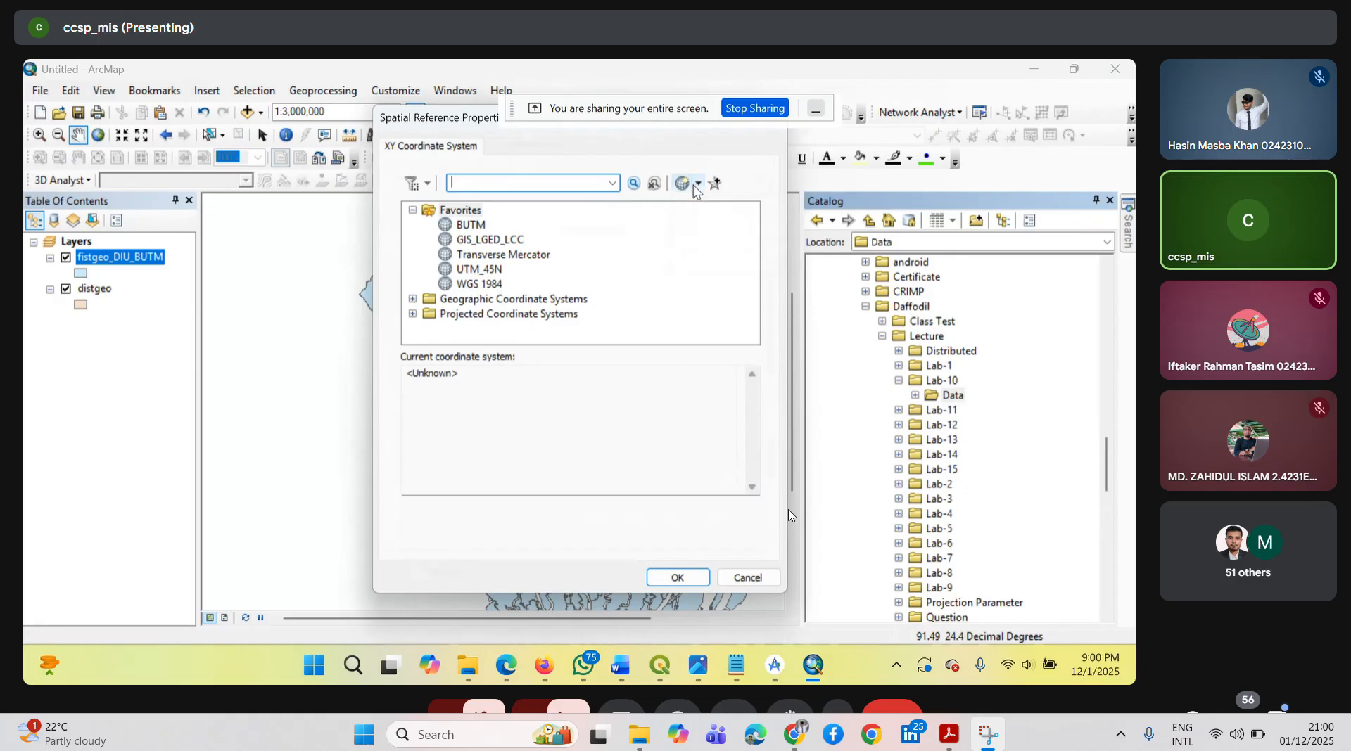
left_click(744, 580)
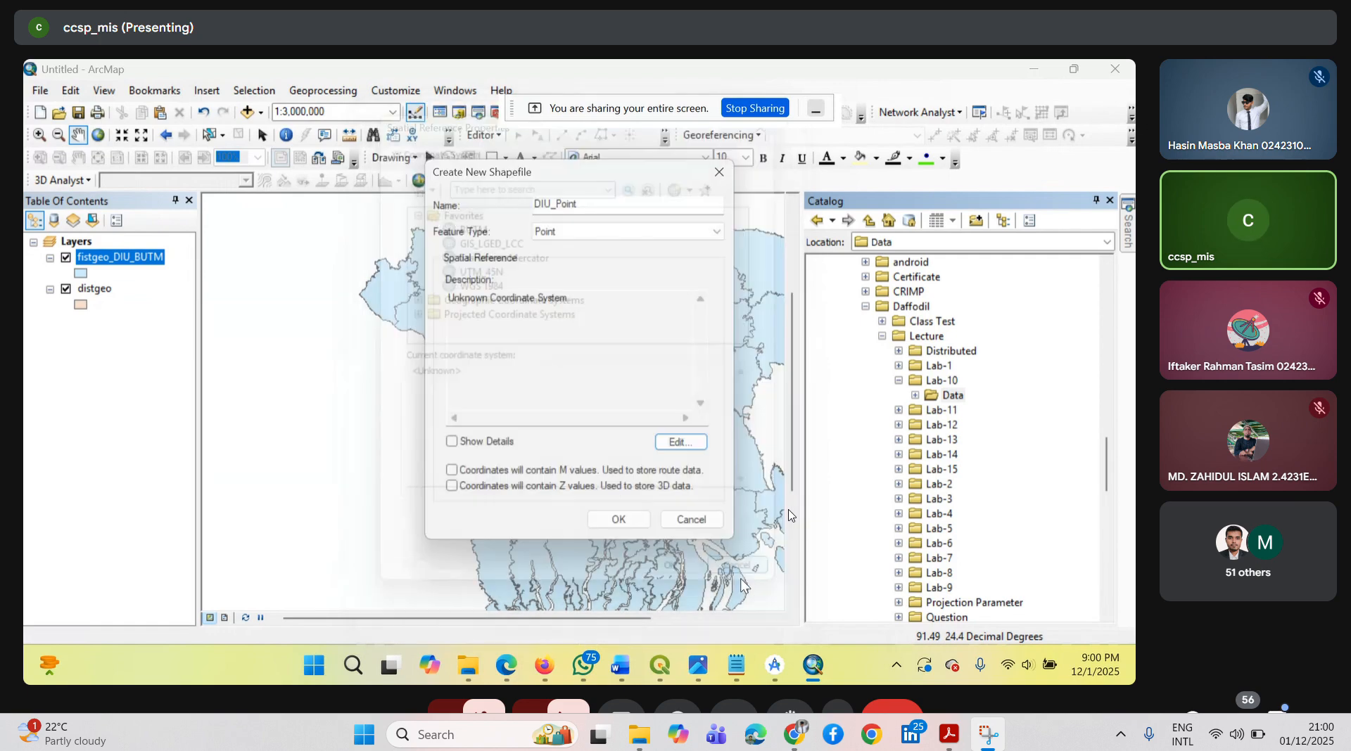
- Create the DIU_Point shapefile without a coordinate system and open its attribute table
left_click(617, 521)
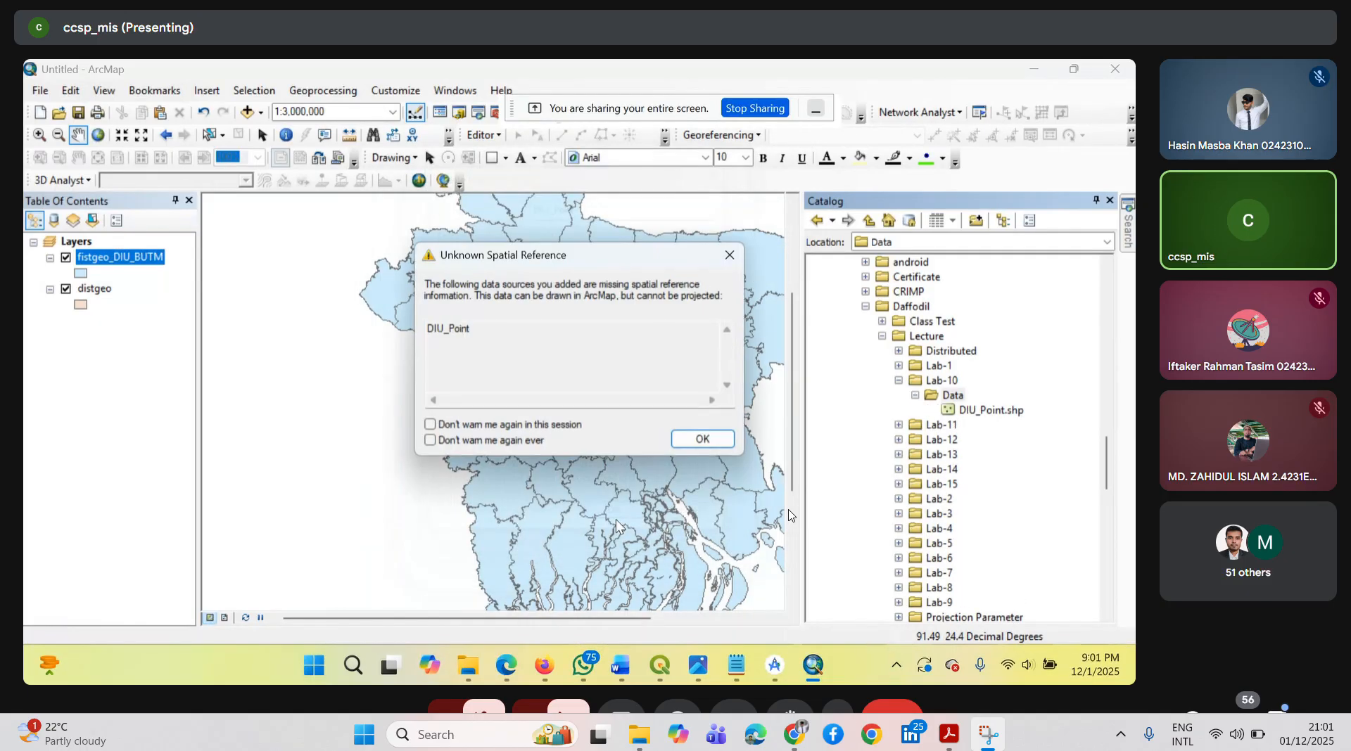
left_click(712, 440)
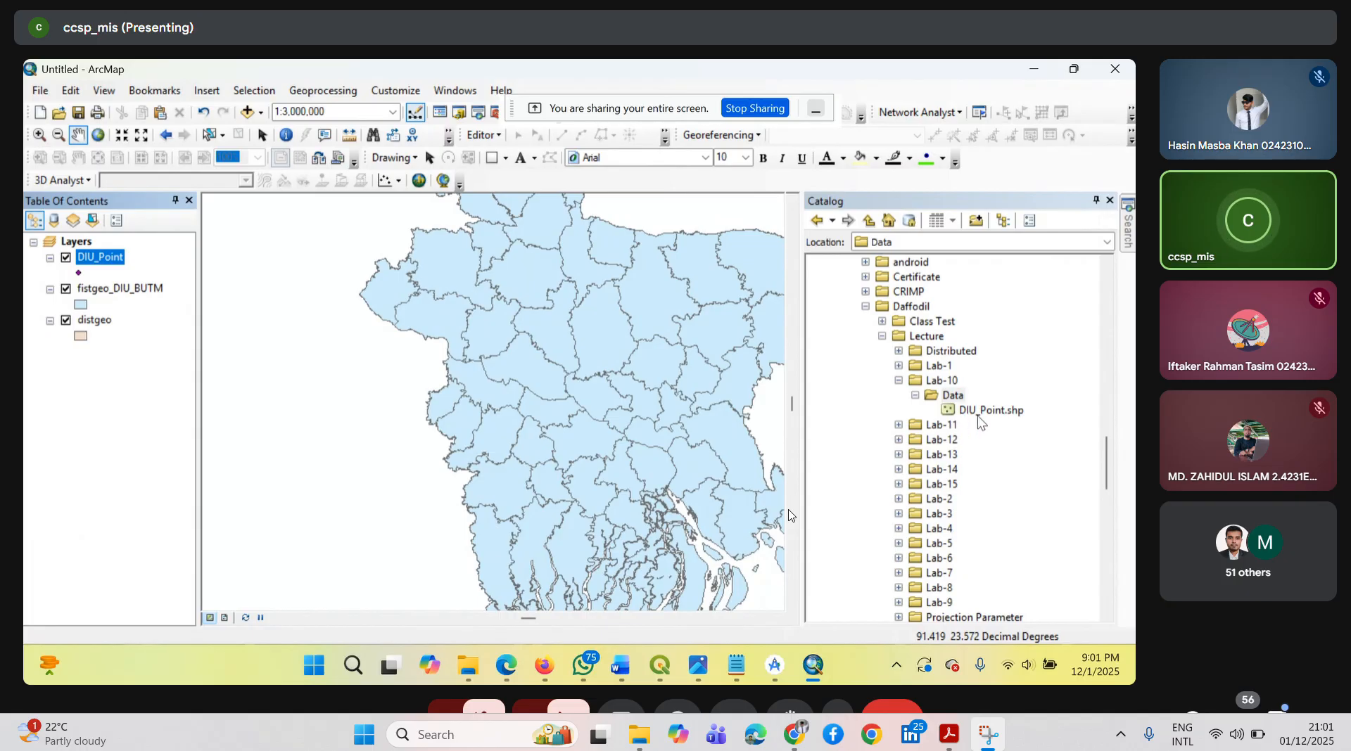
left_click(1110, 201)
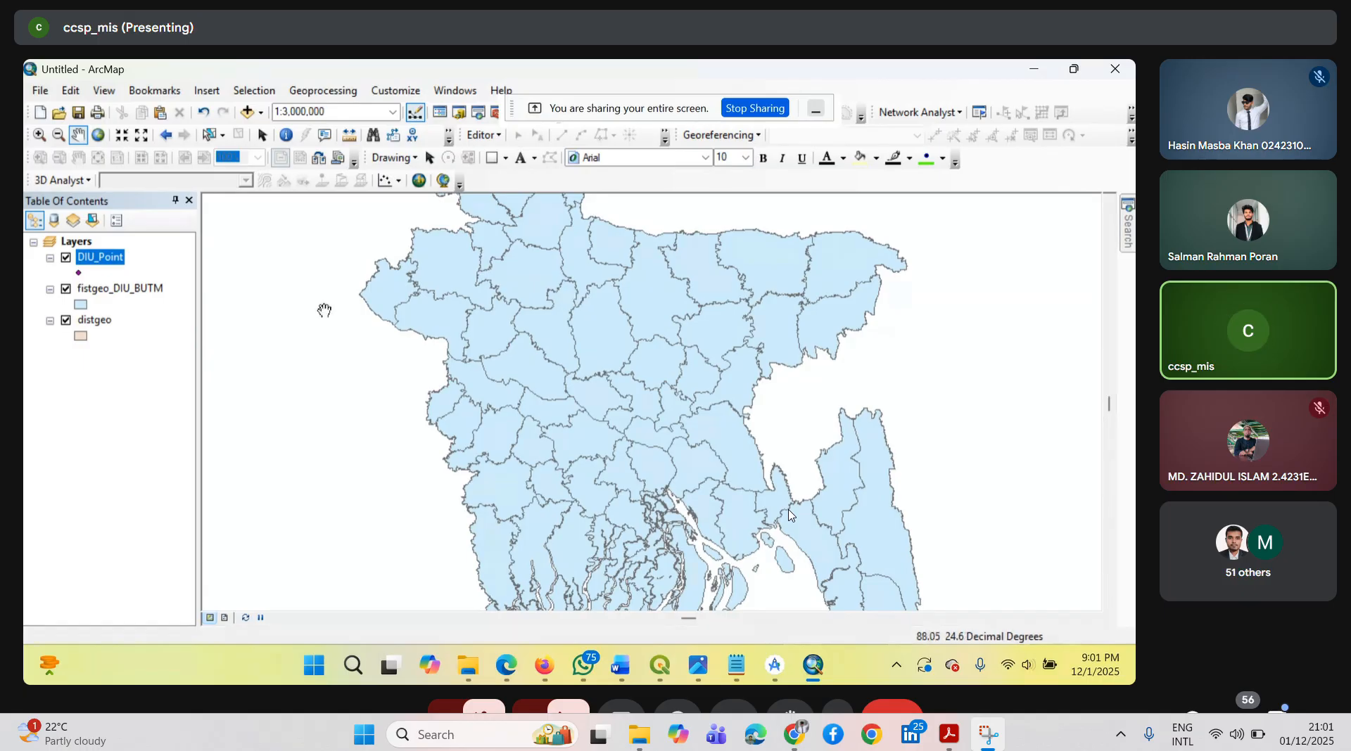
right_click(100, 256)
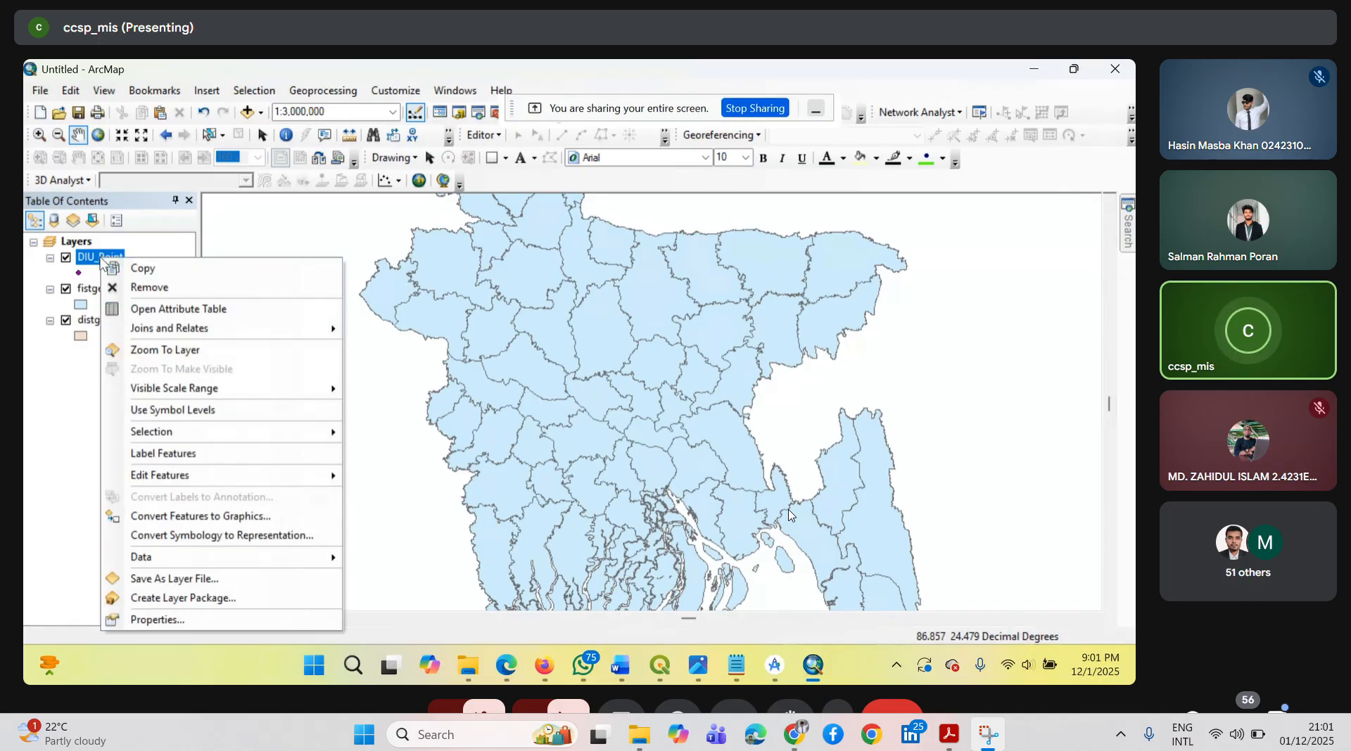
left_click(183, 309)
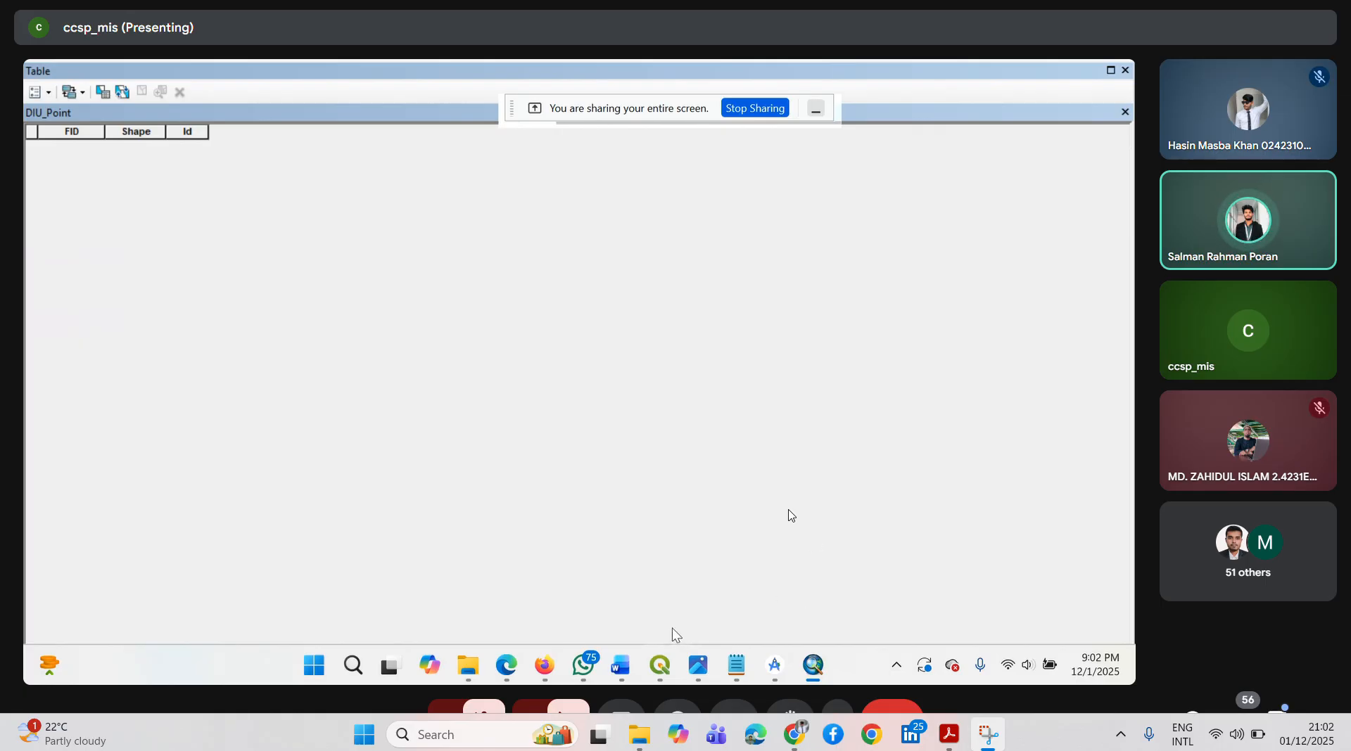
- Switch to the Google Meet window in Firefox and check the General and Reactions settings of the call
mouse_move(540, 669)
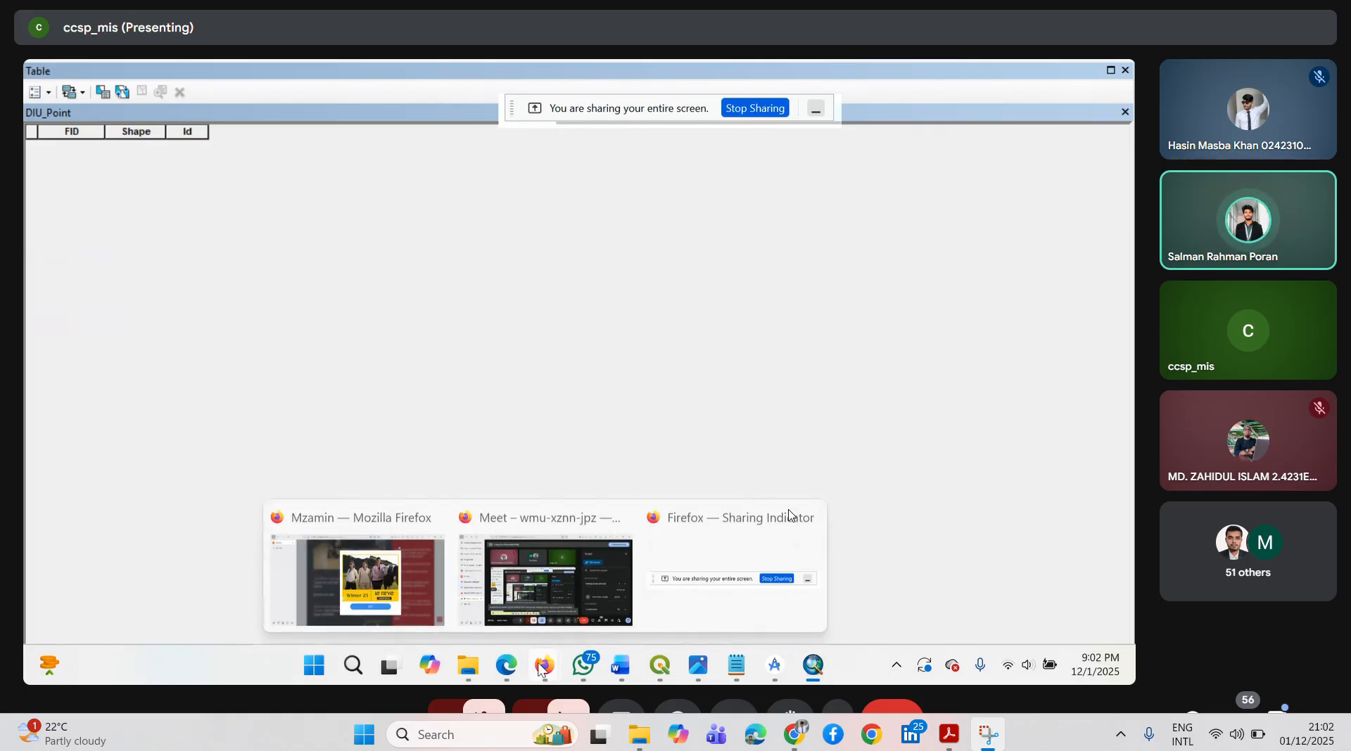
left_click(713, 610)
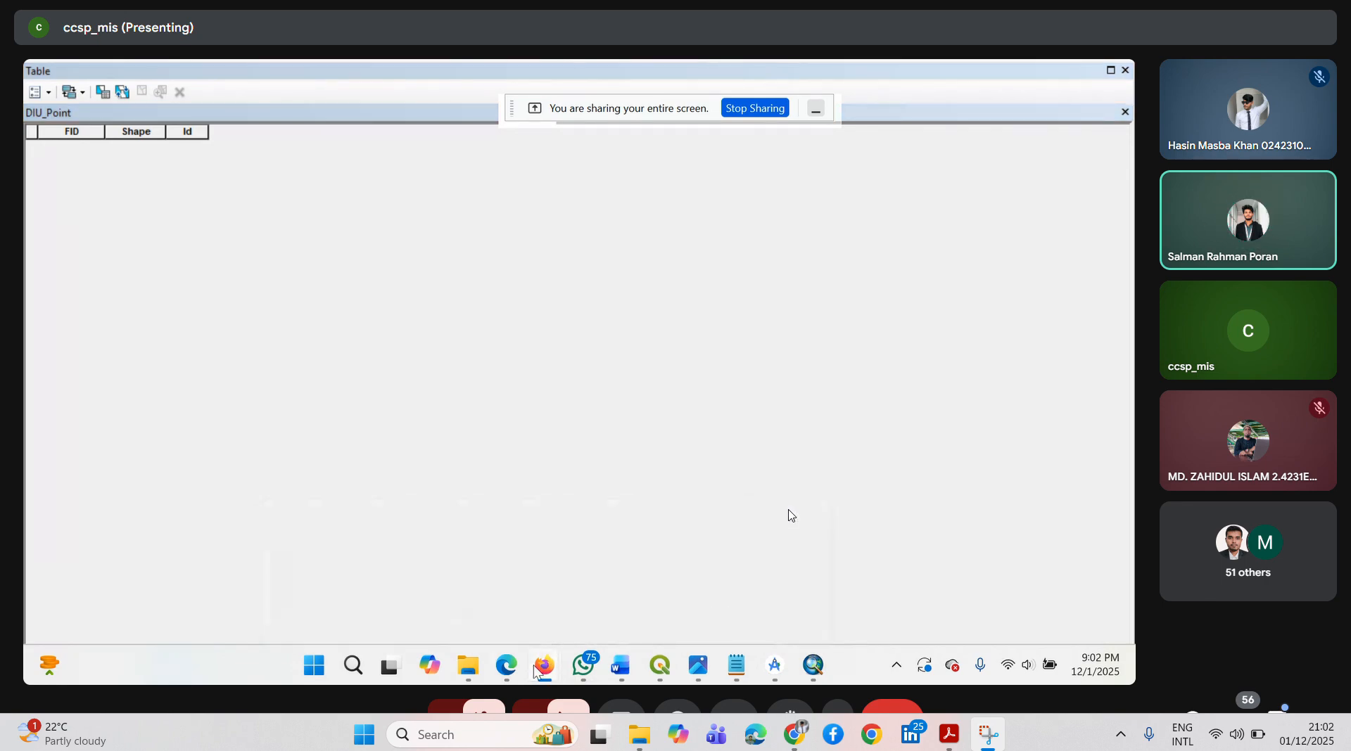
mouse_move(536, 669)
left_click(606, 590)
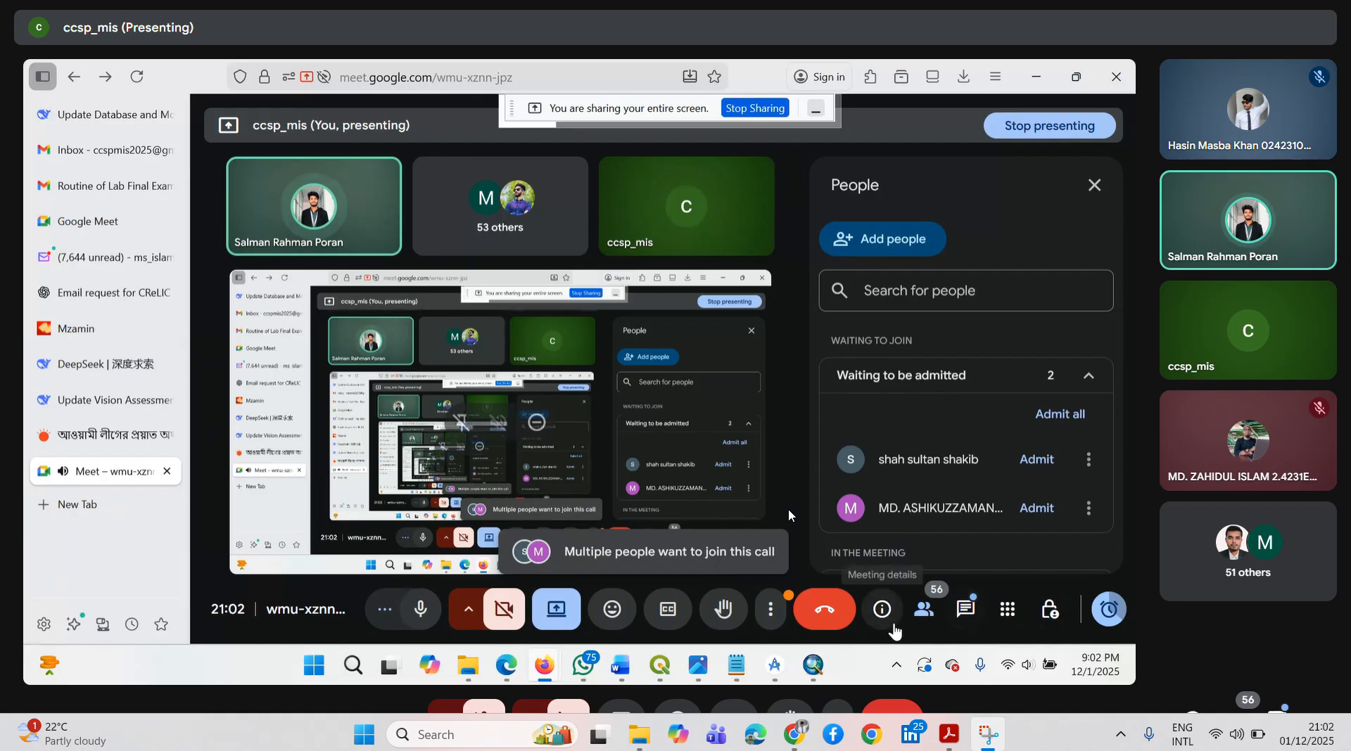
left_click(773, 613)
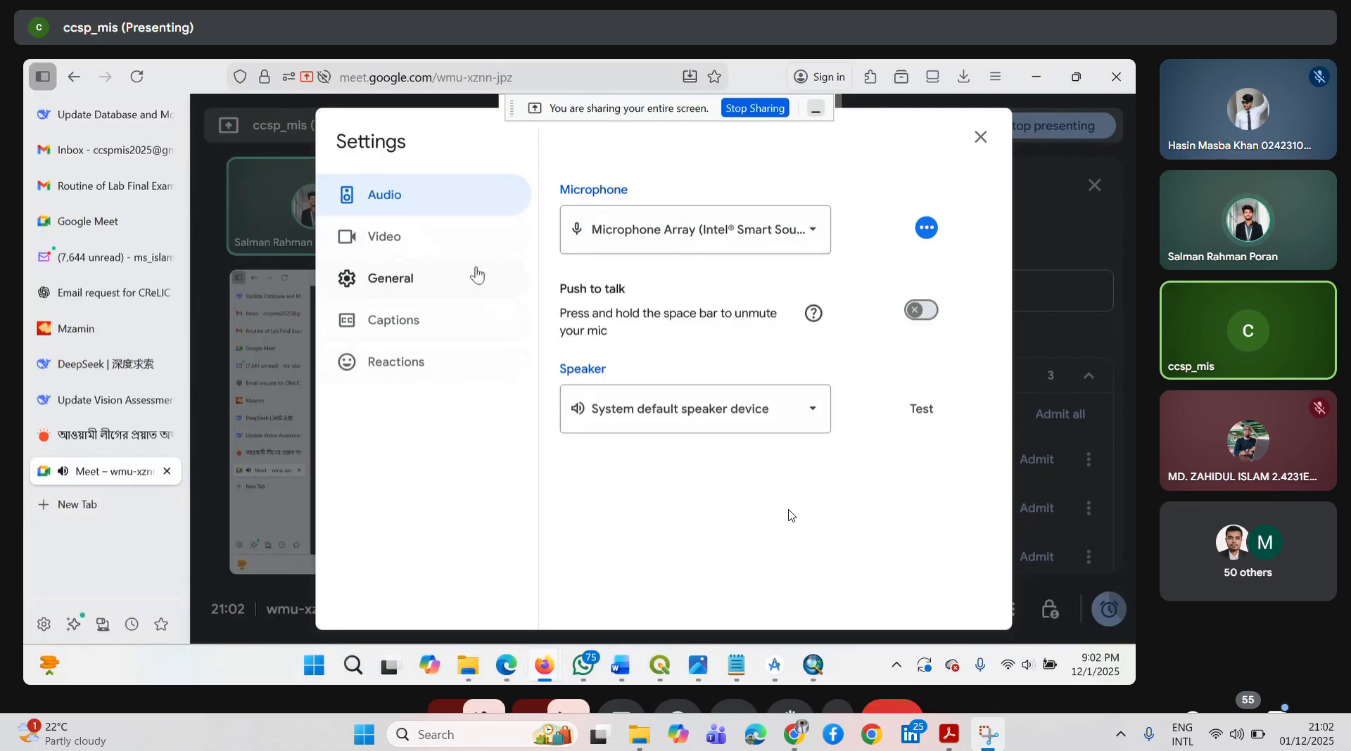
left_click(417, 288)
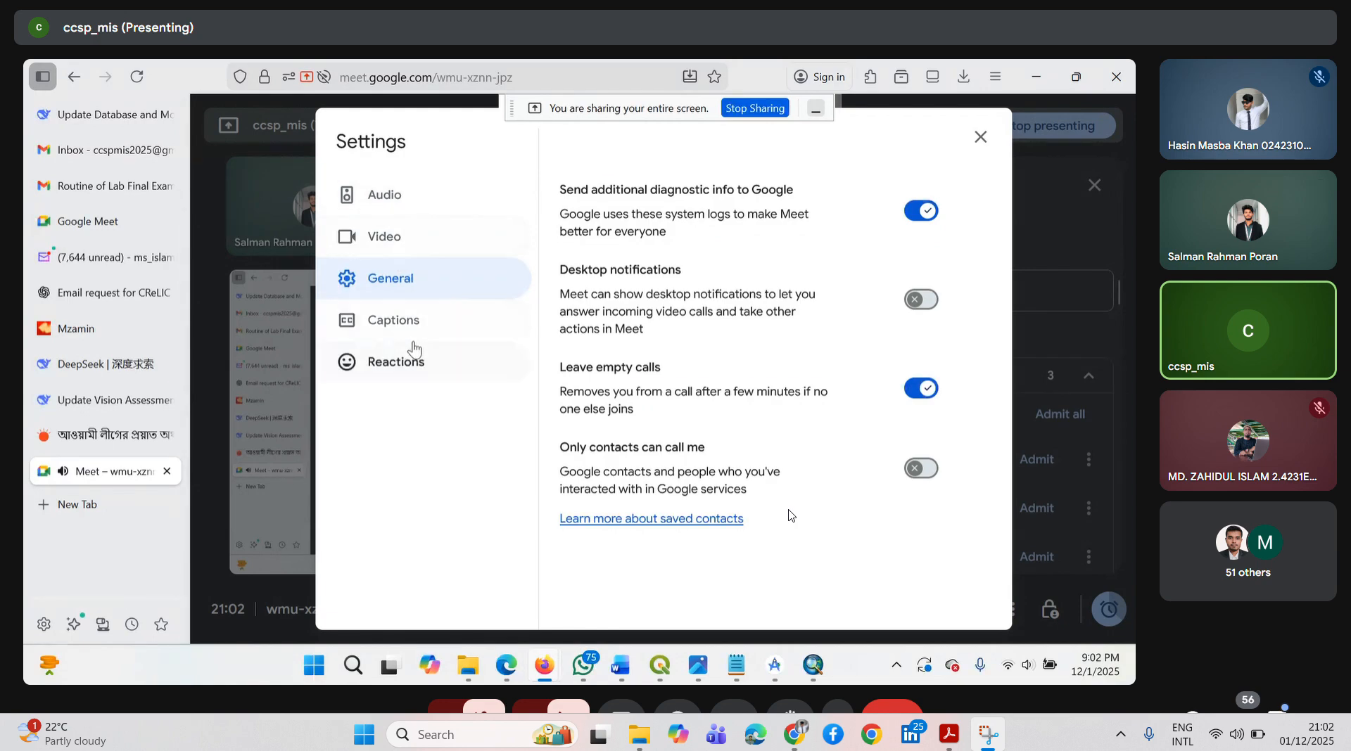
left_click(396, 363)
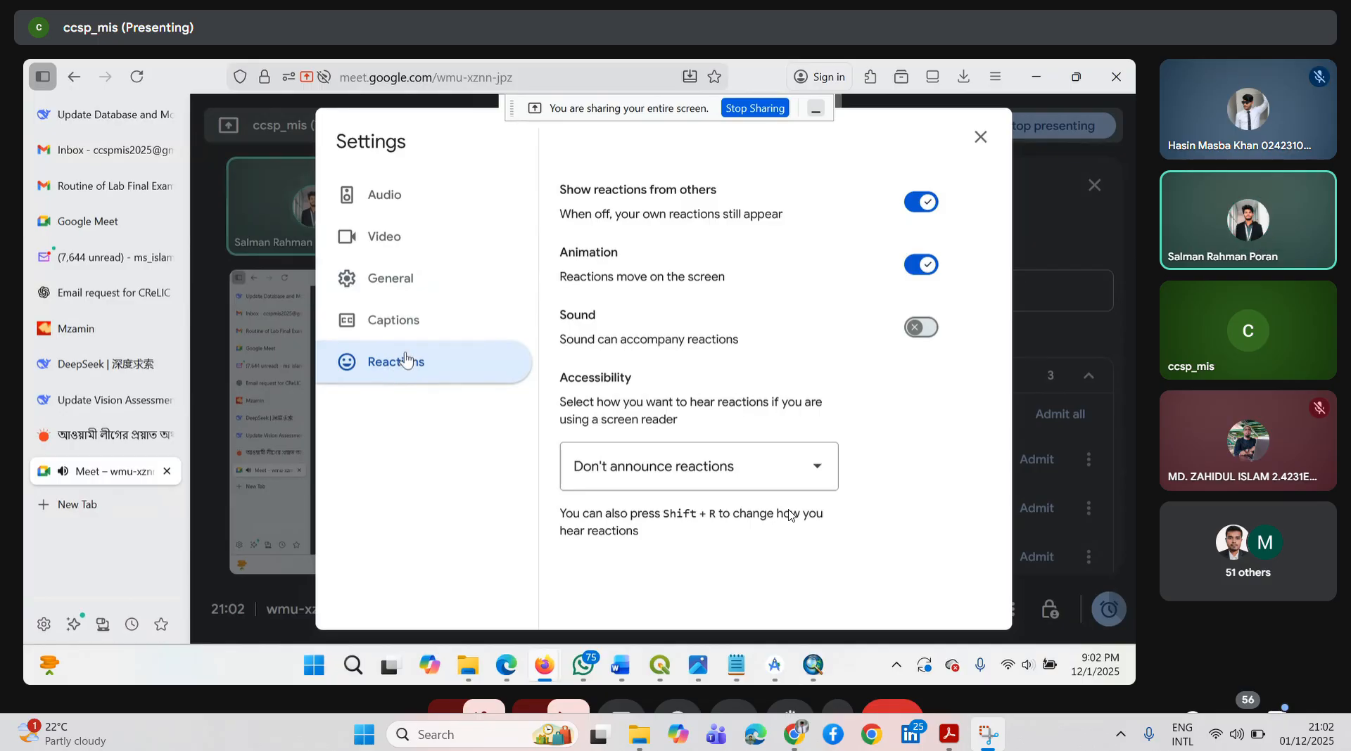
left_click(979, 138)
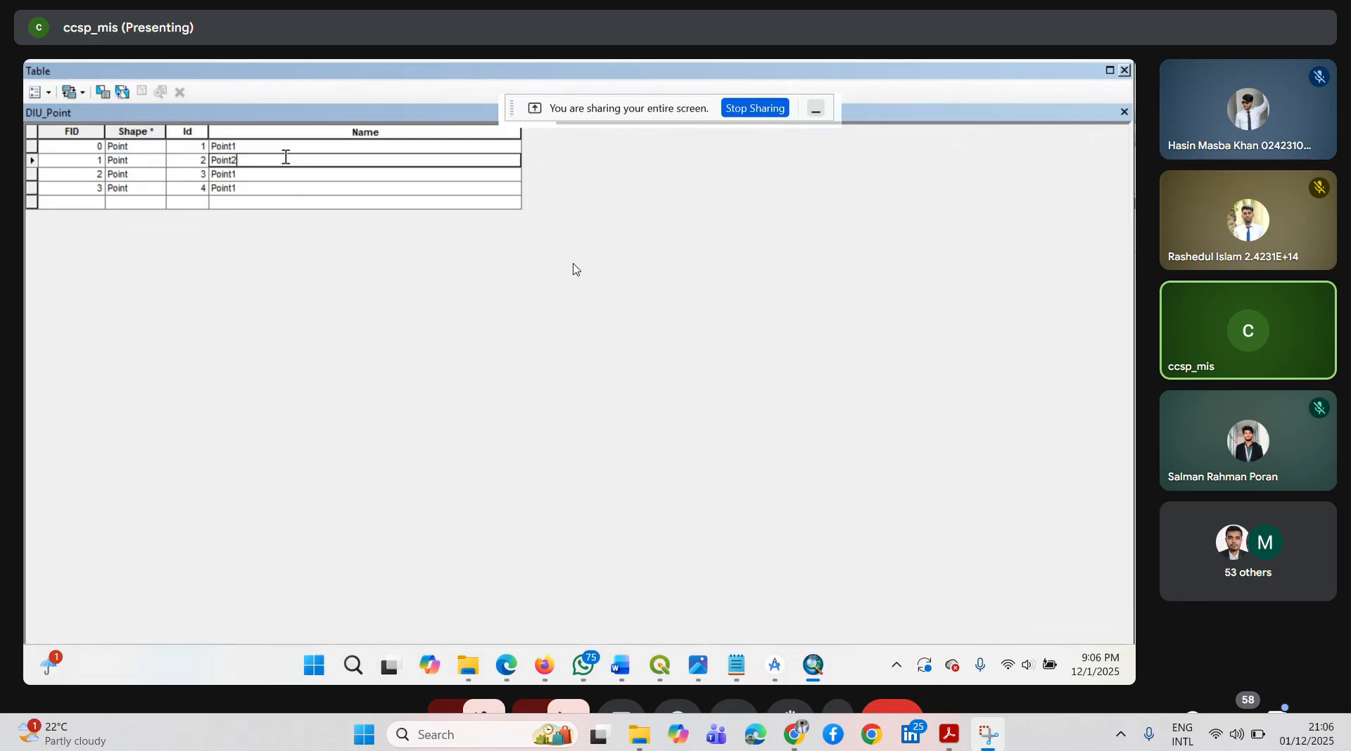
- Set the Name of the third and fourth records in the DIU_Point table to Point3 and Point4
left_click(278, 188)
left_click(285, 174)
left_click(286, 173)
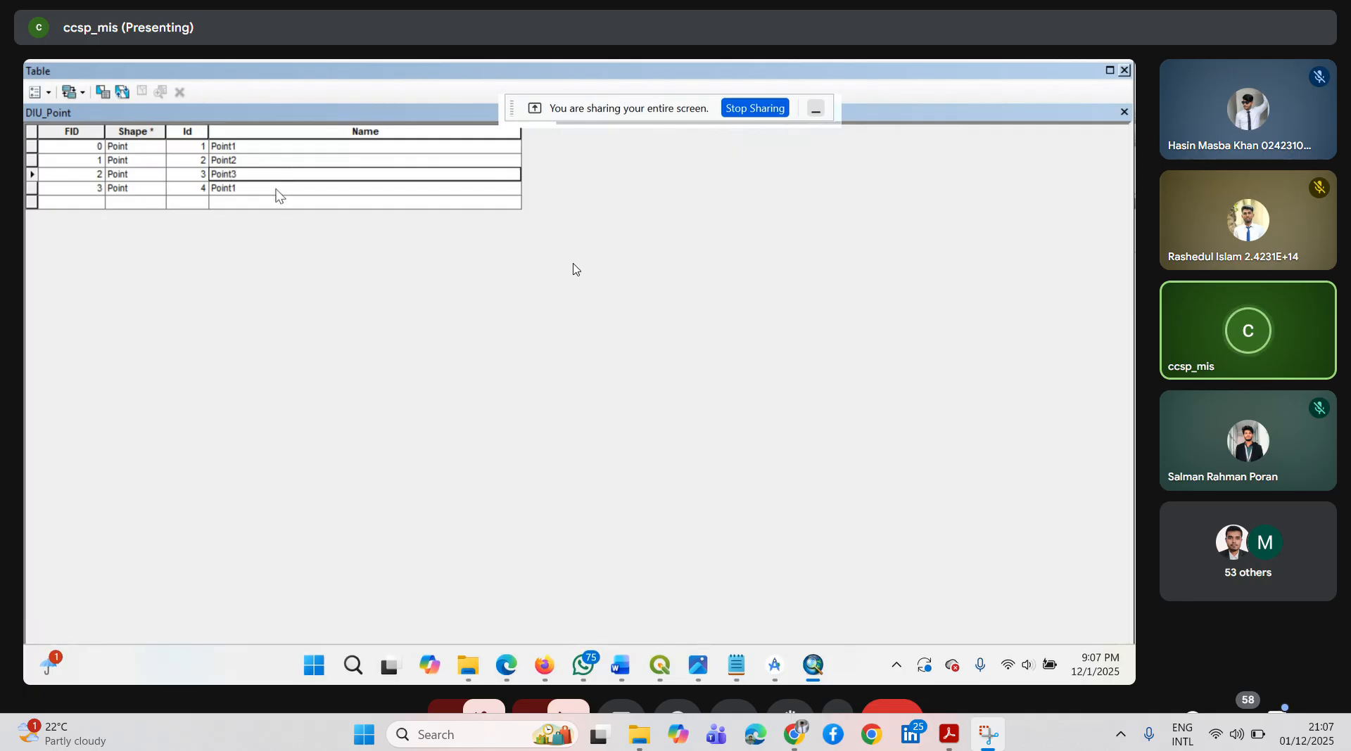
left_click(266, 189)
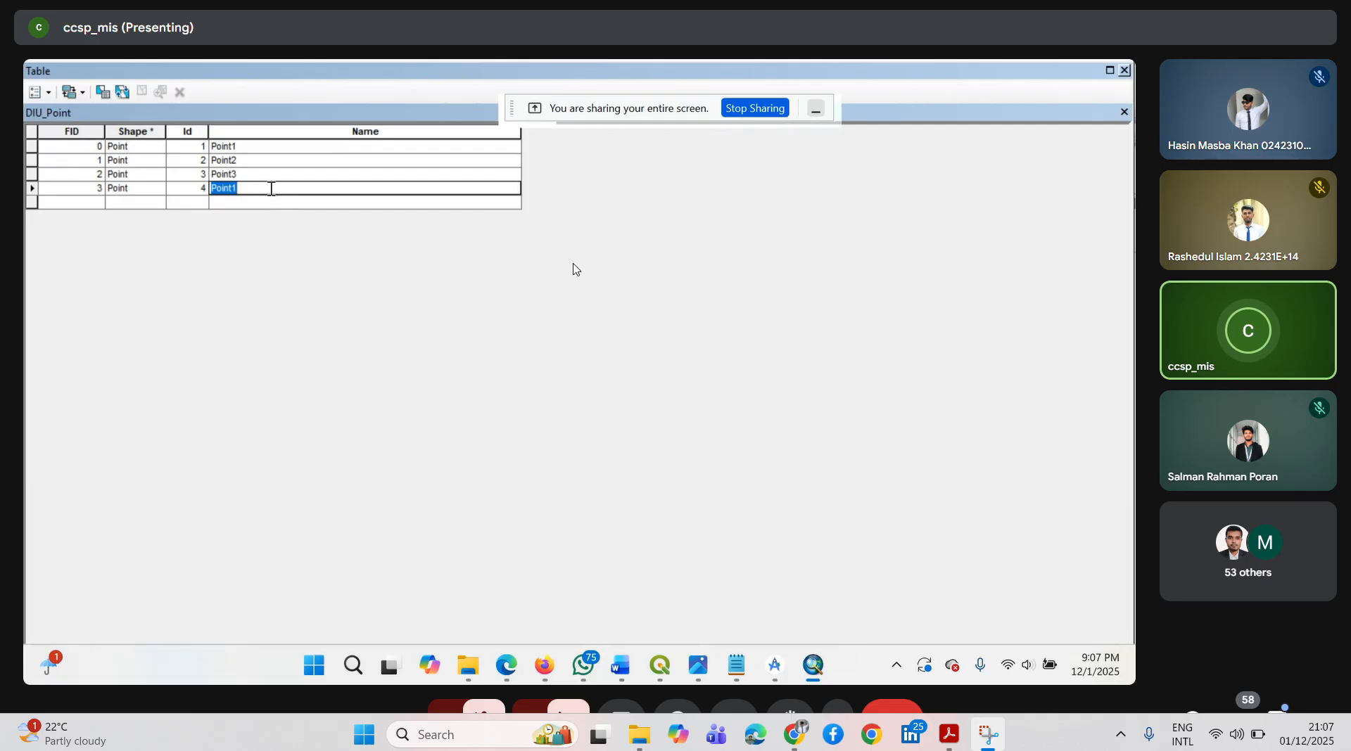
left_click(270, 191)
key("BackSpace")
type("4")
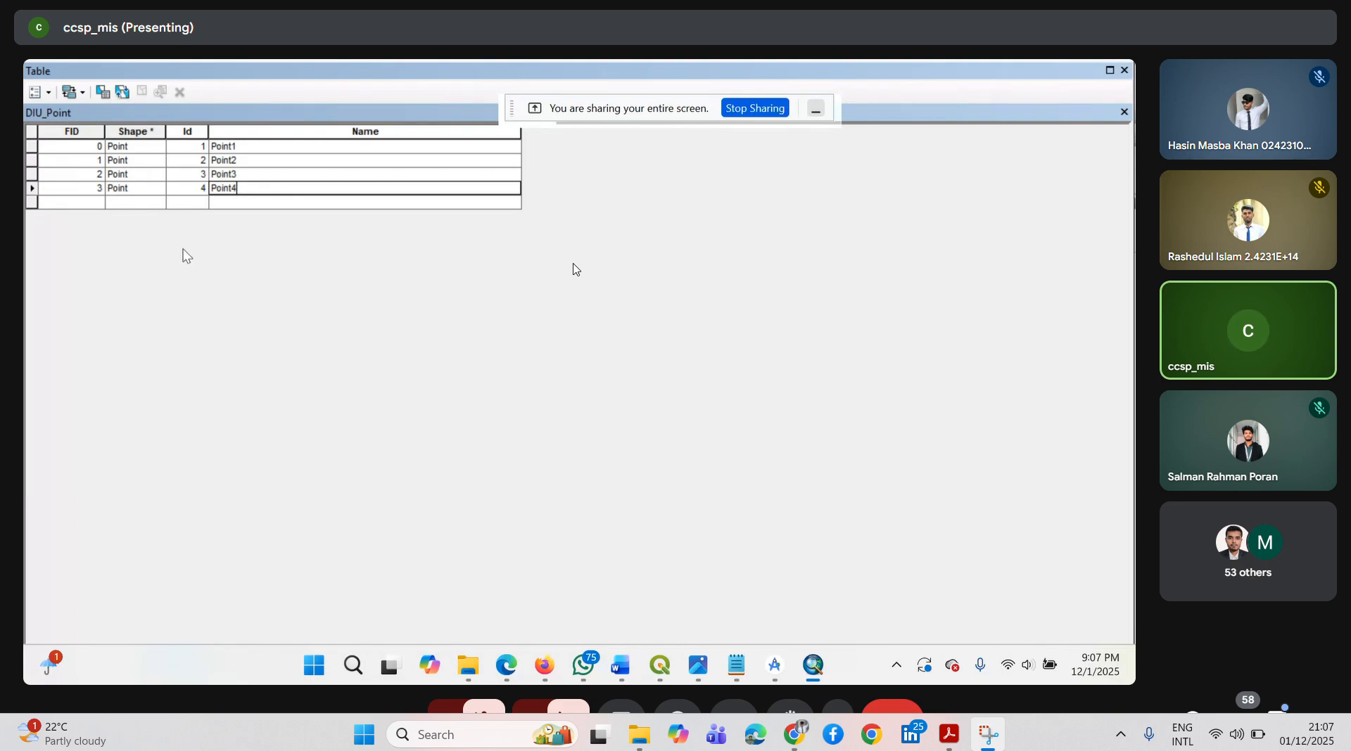
- Close the attribute table, save the DIU_Point edits and stop the editing session
left_click(1124, 70)
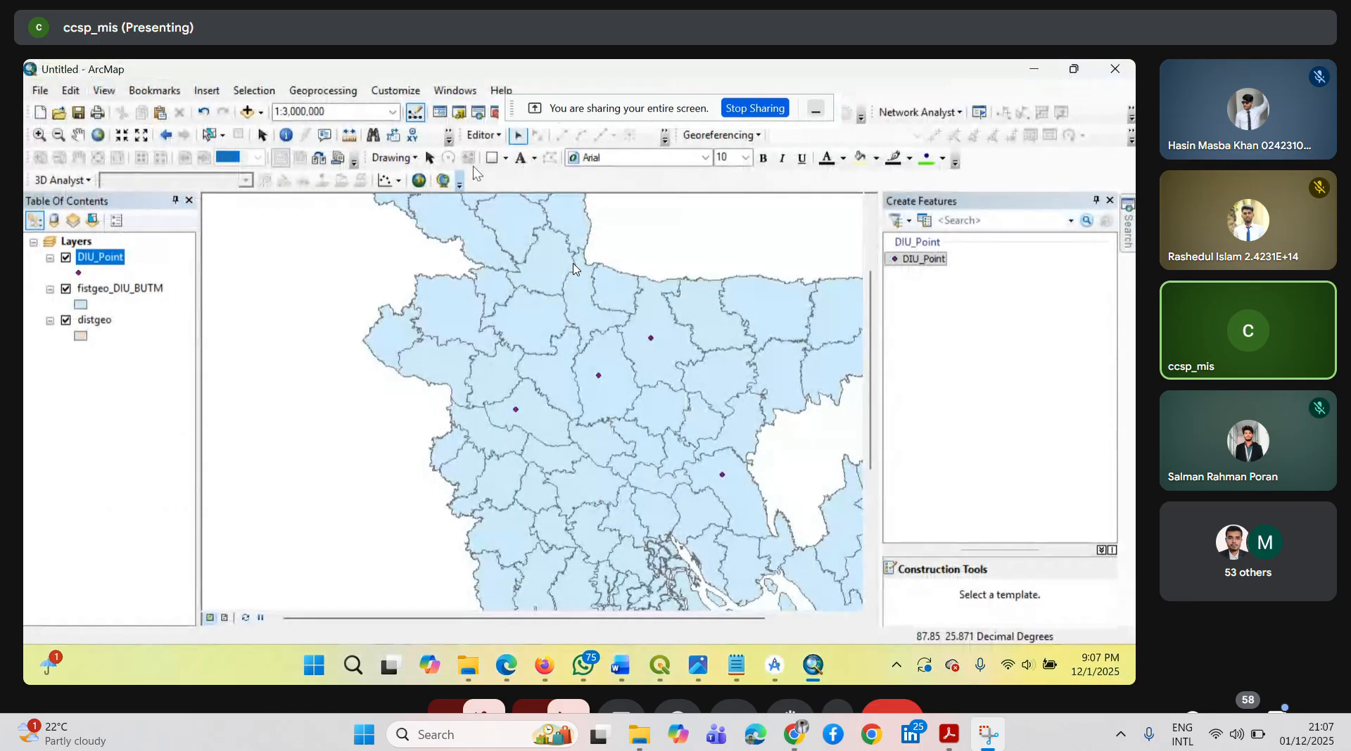
left_click(484, 135)
left_click(513, 195)
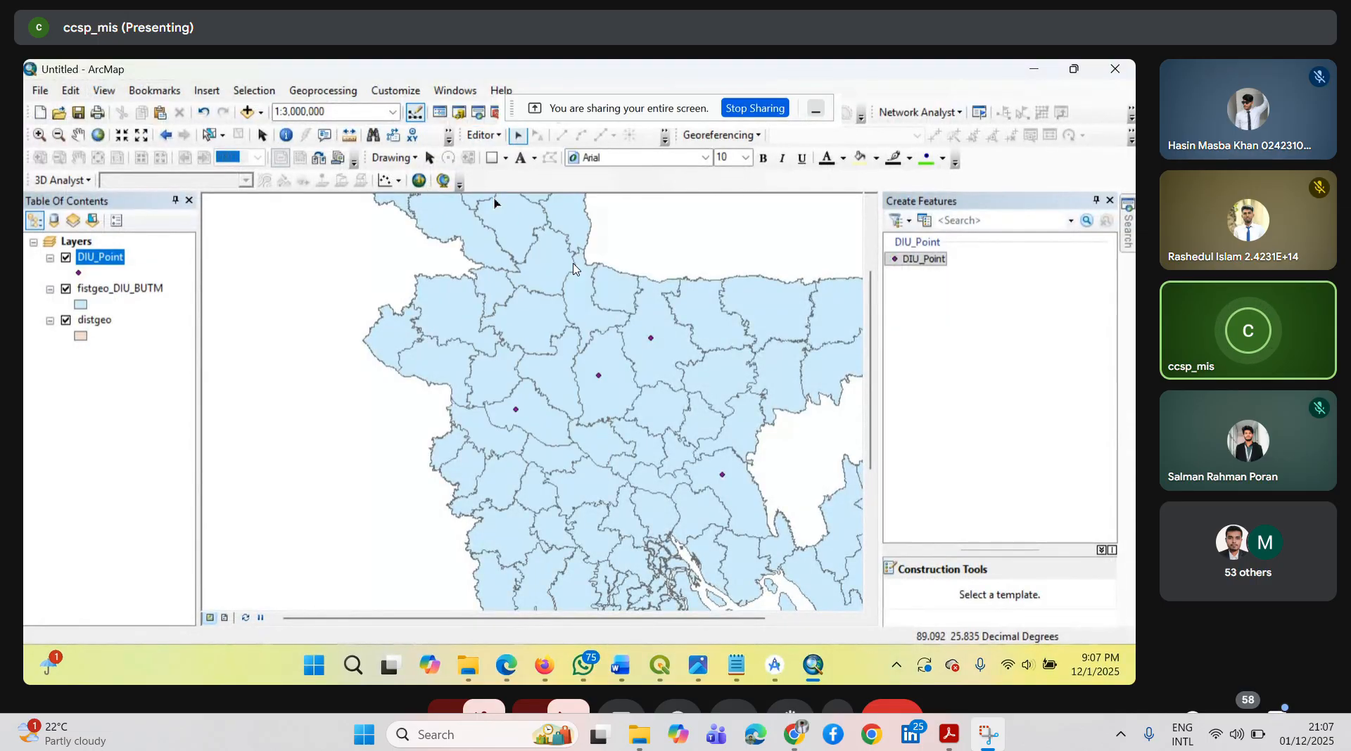
left_click(483, 135)
left_click(519, 173)
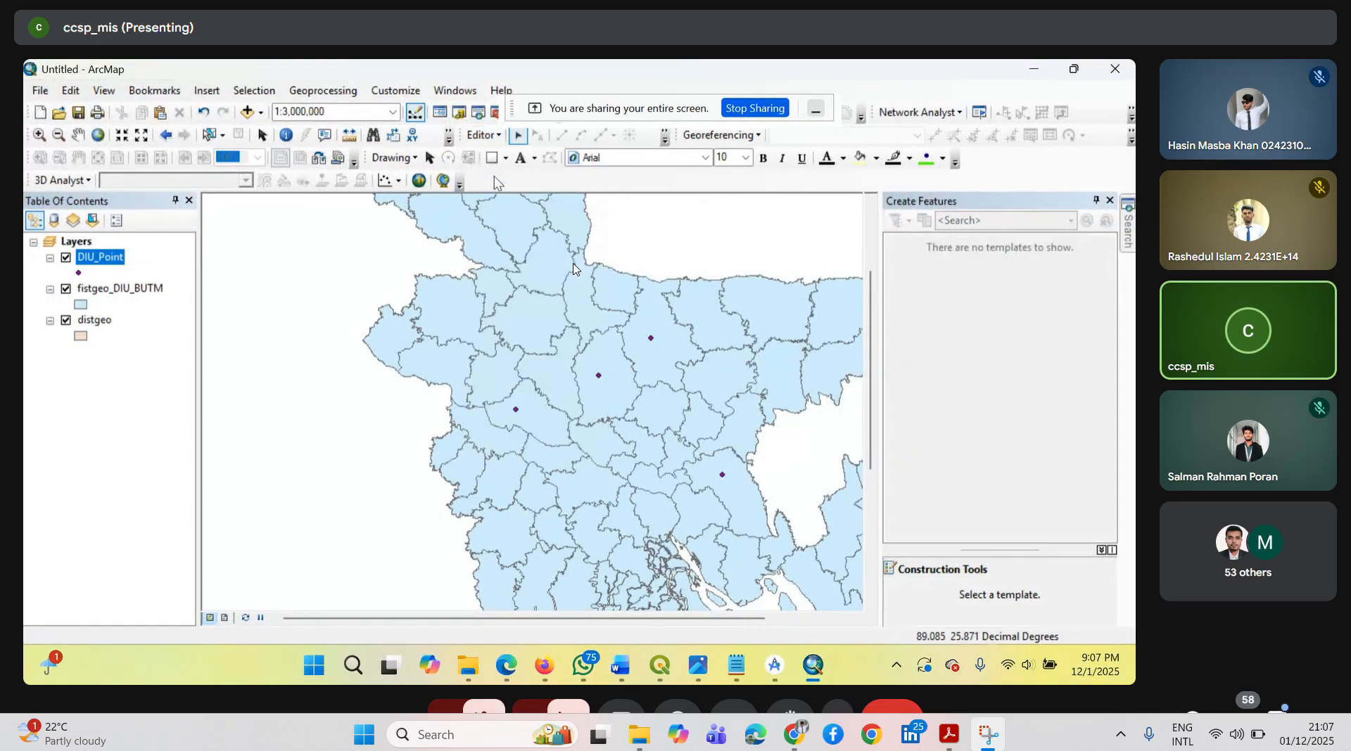
- Open the DIU_Point attribute table again to review the saved point records
right_click(93, 262)
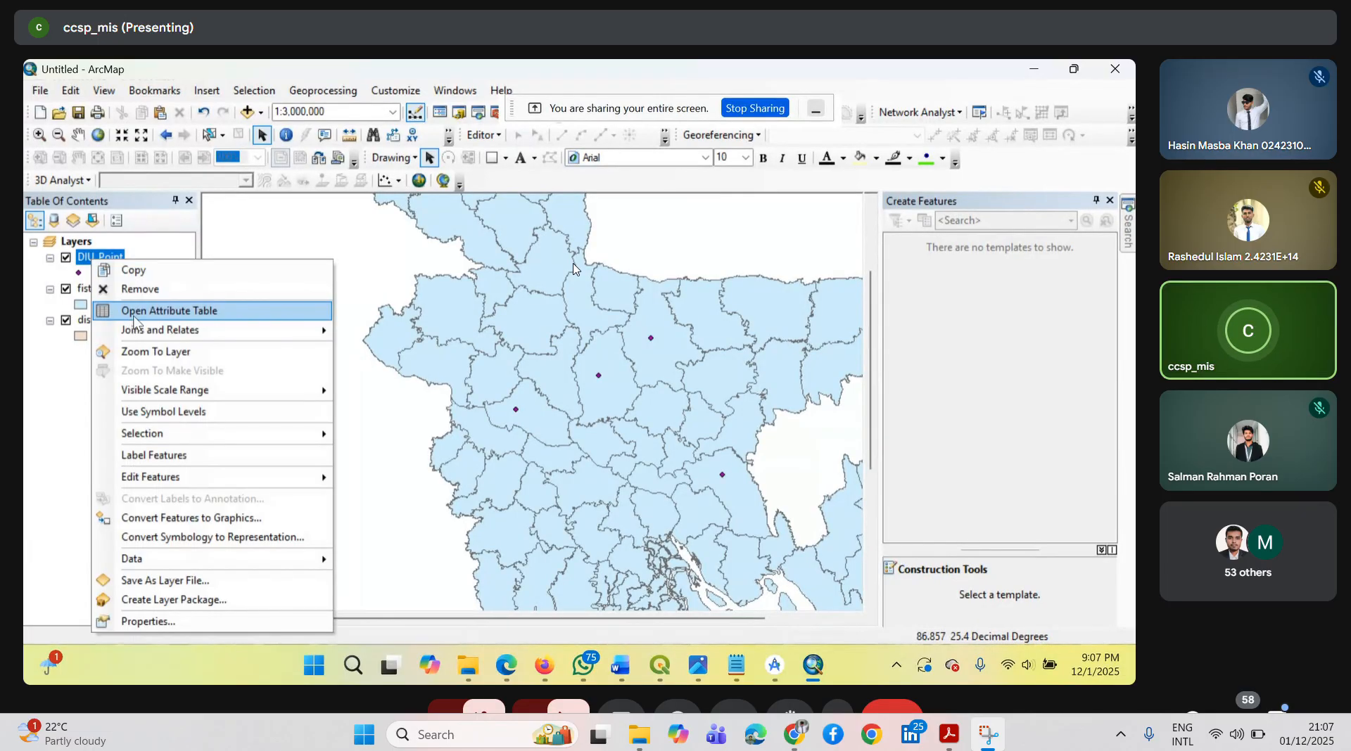
left_click(135, 312)
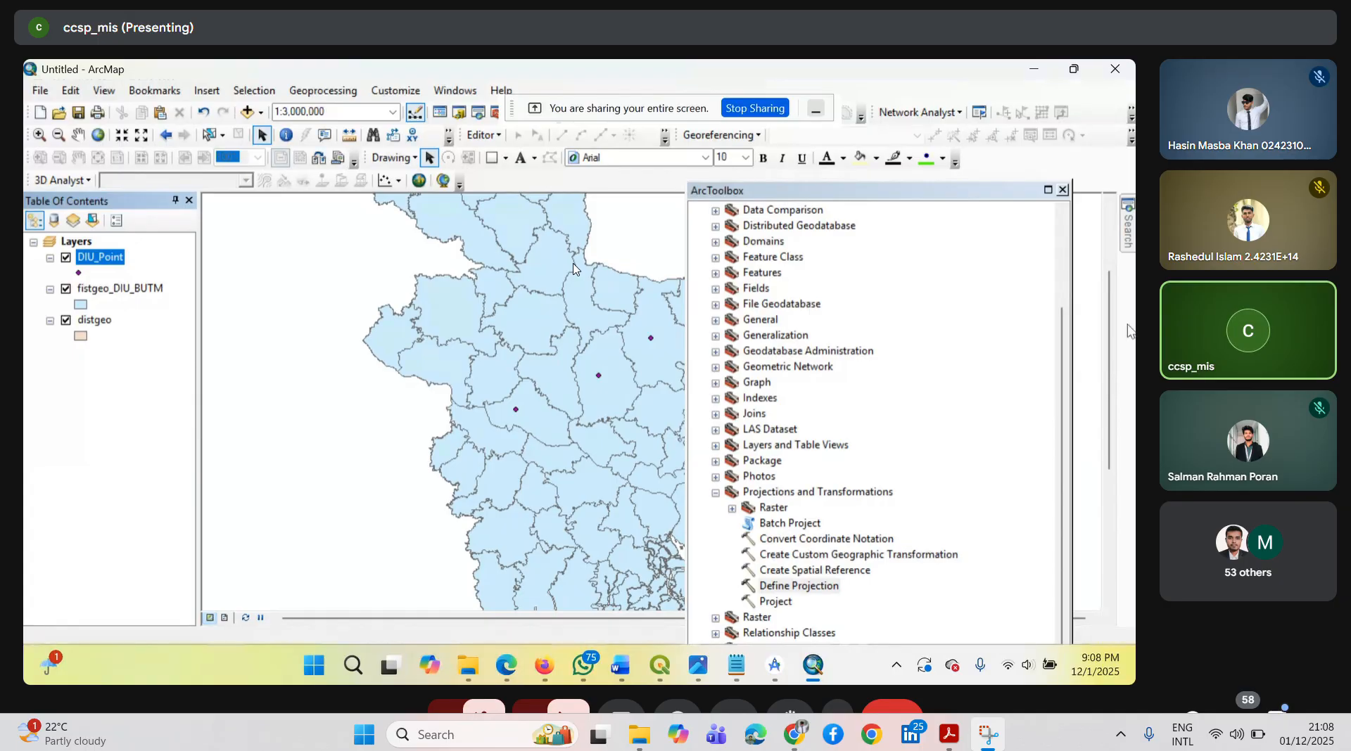
- Close ArcToolbox and inspect the DIU_Point points over the Bangladesh districts at different map scales
left_click(1062, 190)
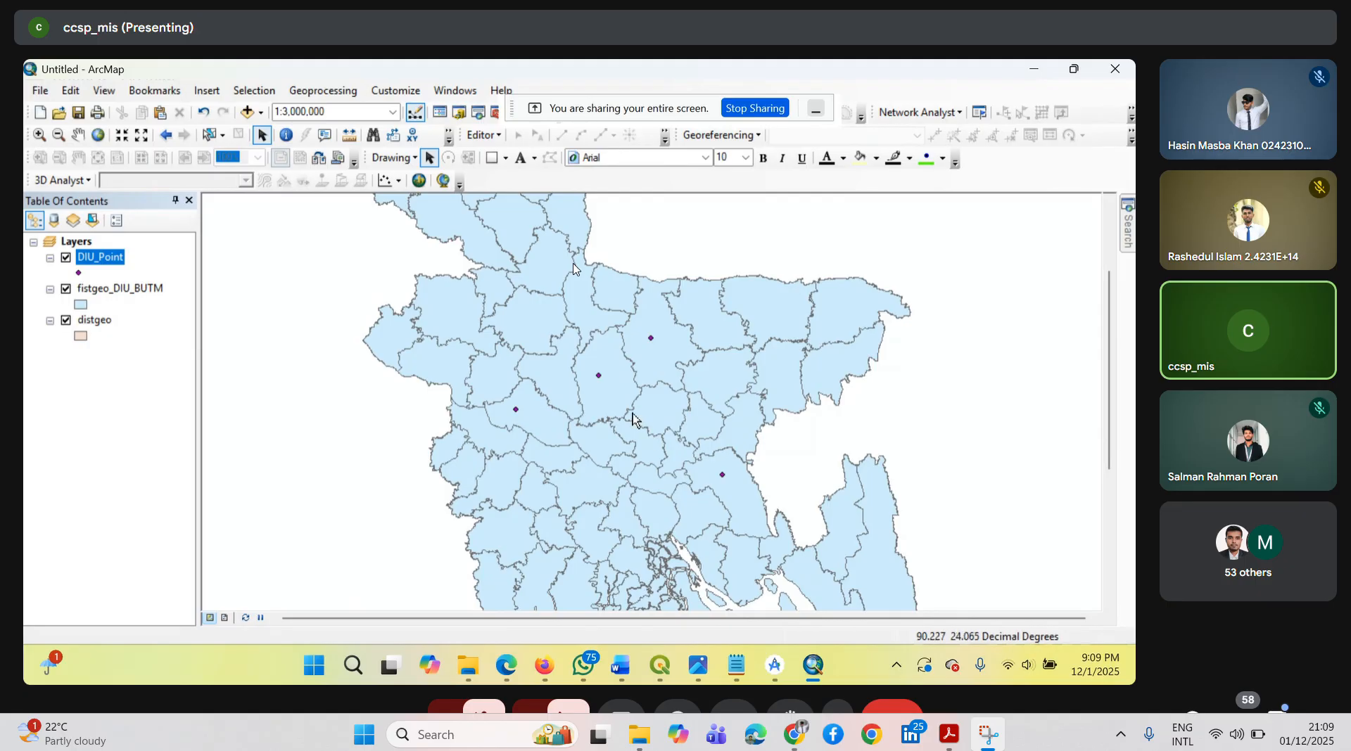
scroll(634, 420, "down", 2)
scroll(633, 366, "up", 4)
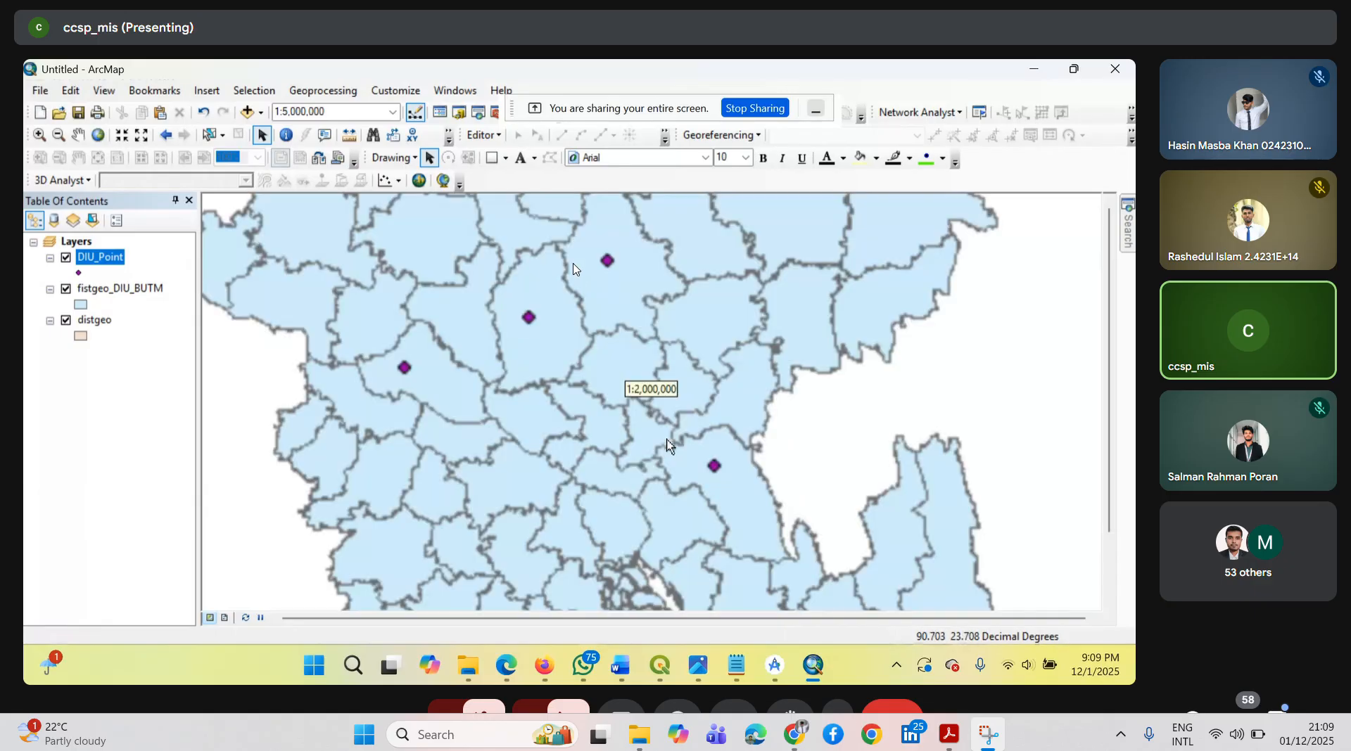
scroll(671, 440, "down", 3)
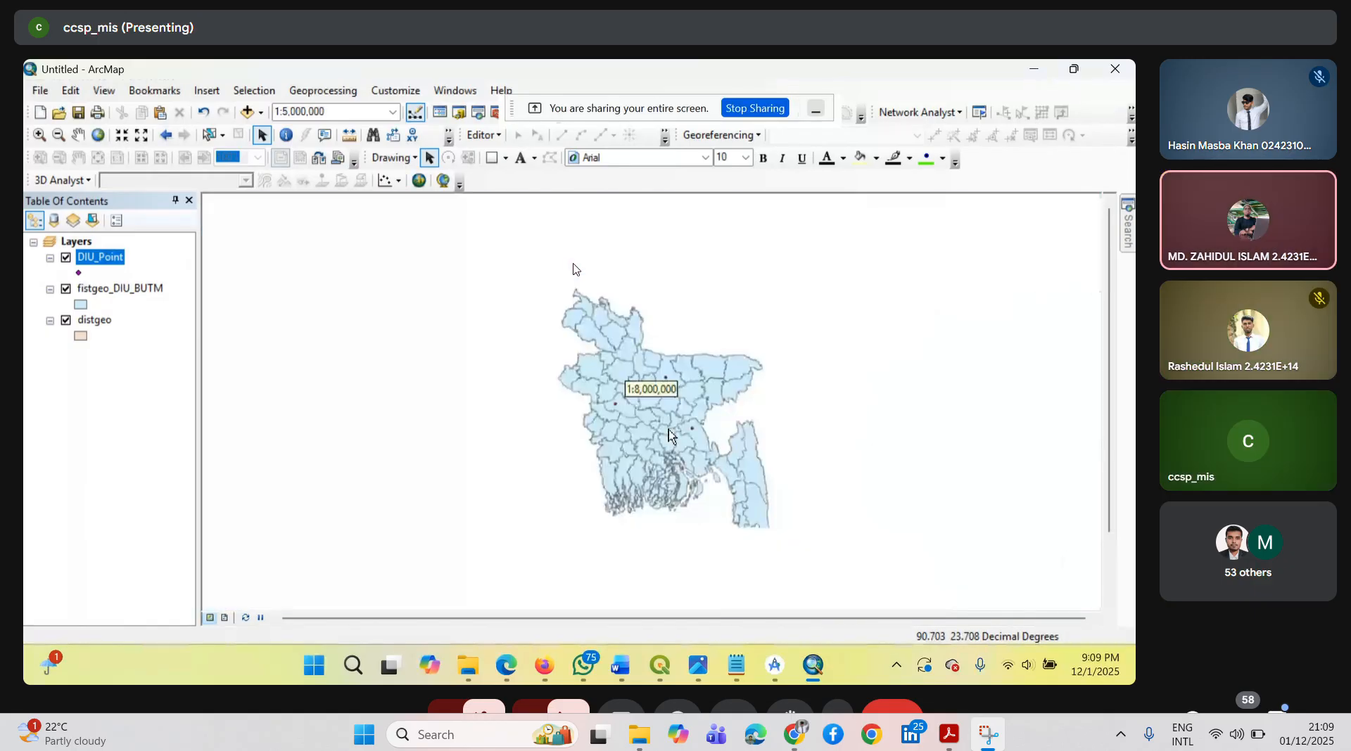